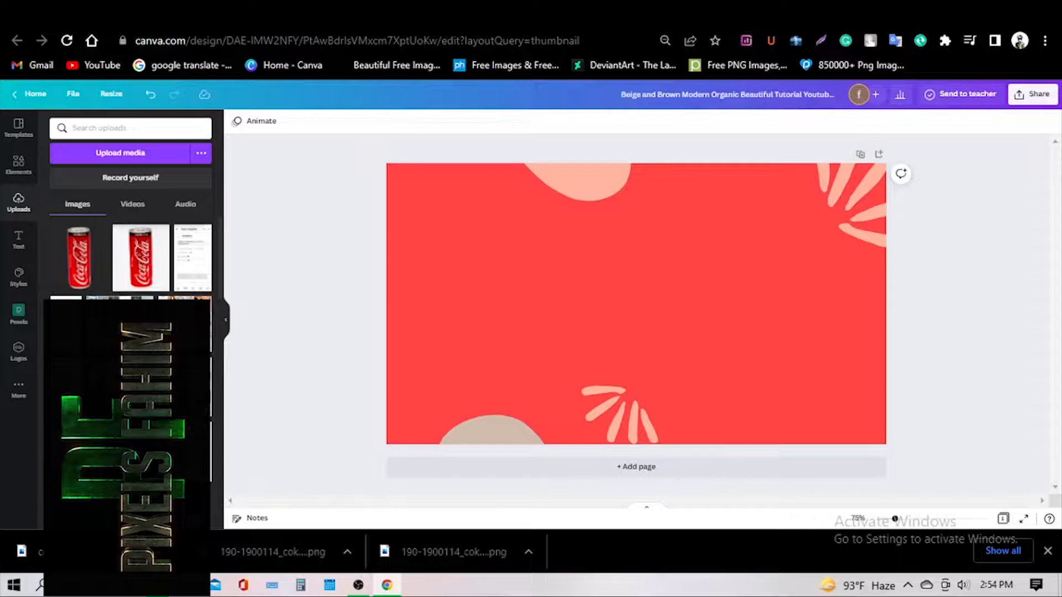
# Place the uploaded Coca-Cola can on the page, enlarge it to nearly the page height and tilt it slightly.
pyautogui.click(77, 259)
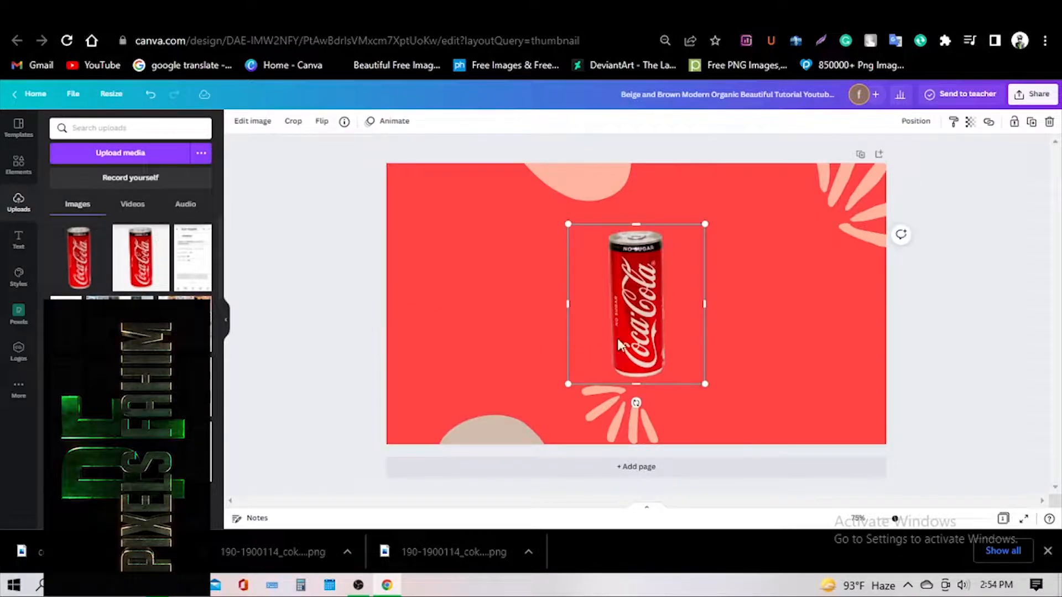
pyautogui.moveTo(590, 329); pyautogui.dragTo(649, 307)
pyautogui.moveTo(574, 373); pyautogui.dragTo(552, 414)
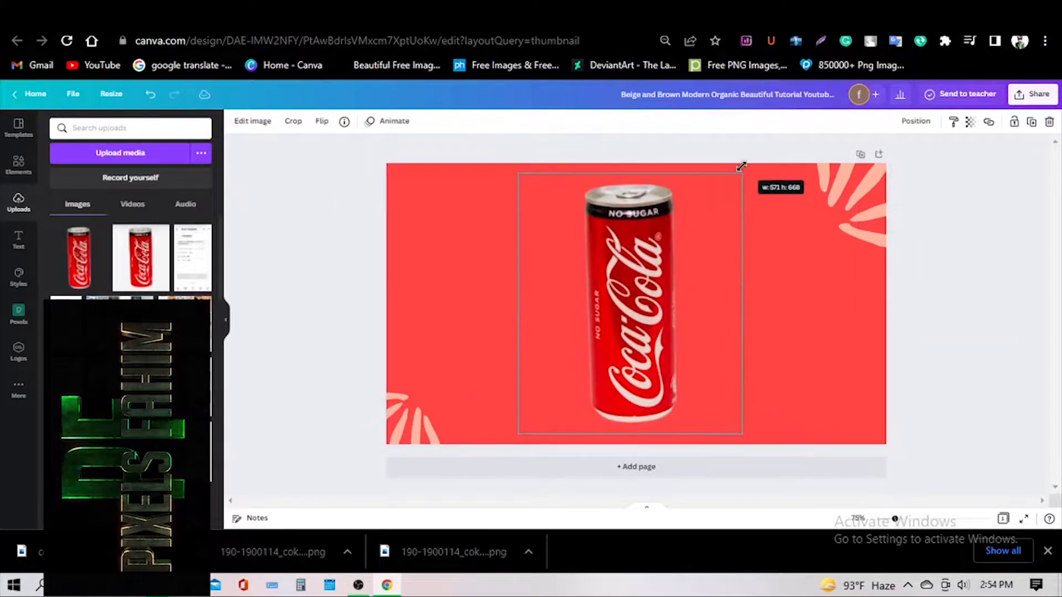
pyautogui.moveTo(739, 166); pyautogui.dragTo(747, 178)
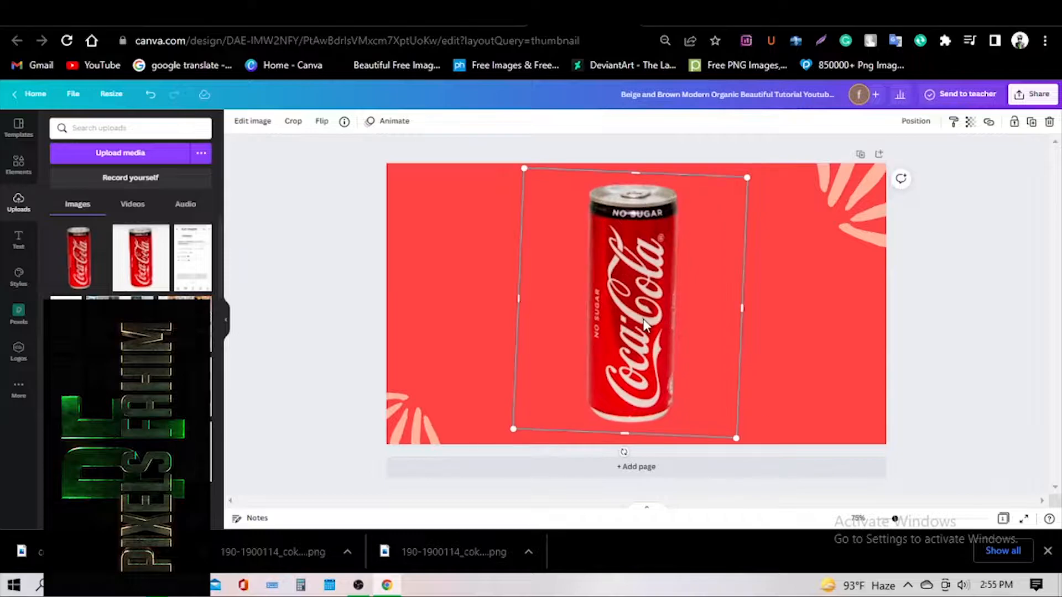
# Duplicate the can twice and place the copies at a smaller size on either side of the large can.
pyautogui.hotkey('ctrl', 'd')
pyautogui.hotkey('ctrl', 'd')
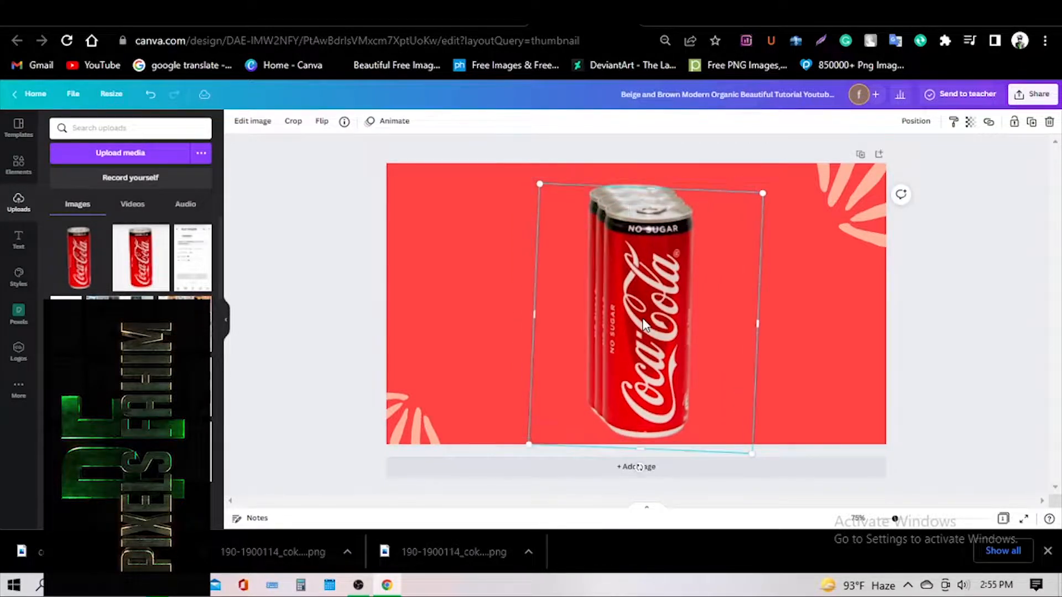
pyautogui.moveTo(627, 330); pyautogui.dragTo(546, 309)
pyautogui.moveTo(672, 179); pyautogui.dragTo(649, 202)
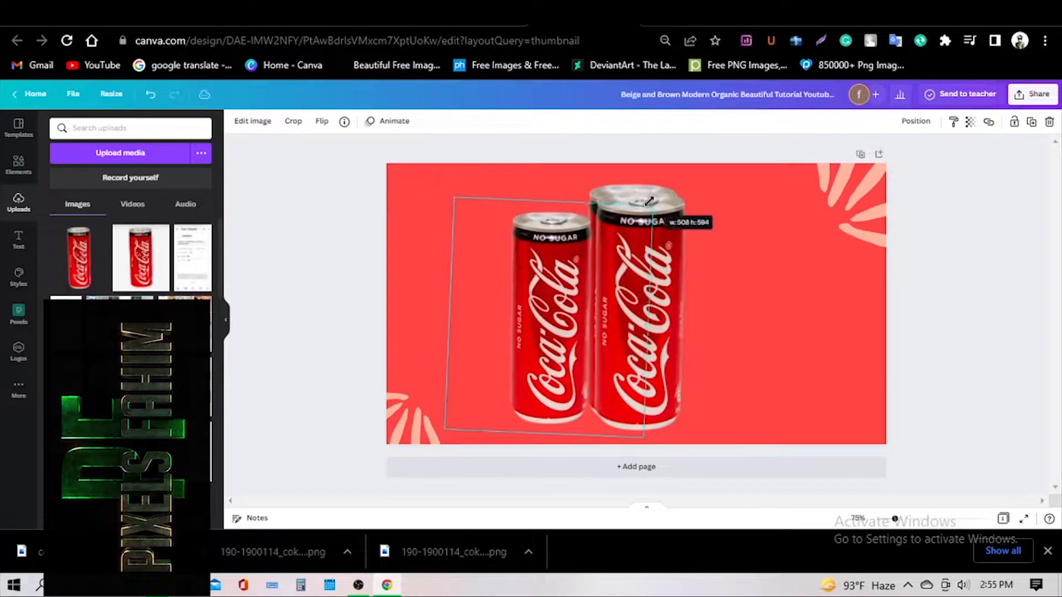
pyautogui.moveTo(670, 266); pyautogui.dragTo(743, 258)
pyautogui.moveTo(829, 178); pyautogui.dragTo(794, 217)
# Layer the two smaller cans behind the centre can and fine-tune the arrangement of the trio.
pyautogui.rightClick(682, 321)
pyautogui.click(730, 299)
pyautogui.click(630, 310)
pyautogui.moveTo(470, 250)
pyautogui.mouseDown()
pyautogui.moveTo(706, 308)
pyautogui.moveTo(481, 243)
pyautogui.mouseUp()
pyautogui.click(757, 314)
pyautogui.moveTo(756, 313); pyautogui.dragTo(754, 308)
pyautogui.keyDown('shift'); pyautogui.click(530, 299); pyautogui.keyUp('shift')
pyautogui.keyDown('shift'); pyautogui.click(627, 310); pyautogui.keyUp('shift')
pyautogui.moveTo(622, 464); pyautogui.dragTo(629, 470)
pyautogui.click(955, 334)
pyautogui.scroll(2, 955, 334)
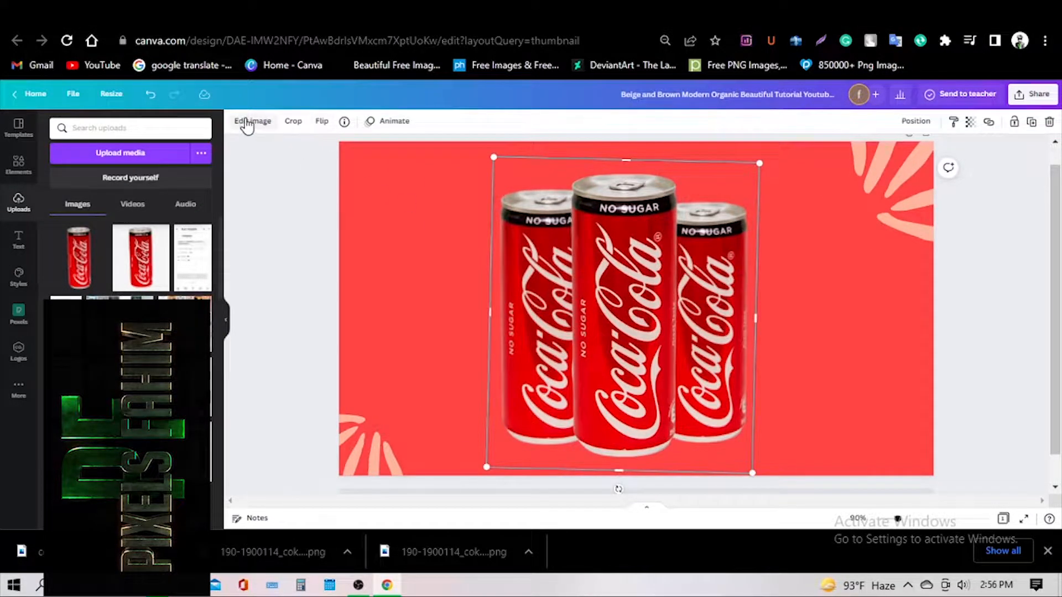
# Apply image shadows to the Coca-Cola cans using the Shadows effects.
pyautogui.click(247, 126)
pyautogui.click(75, 213)
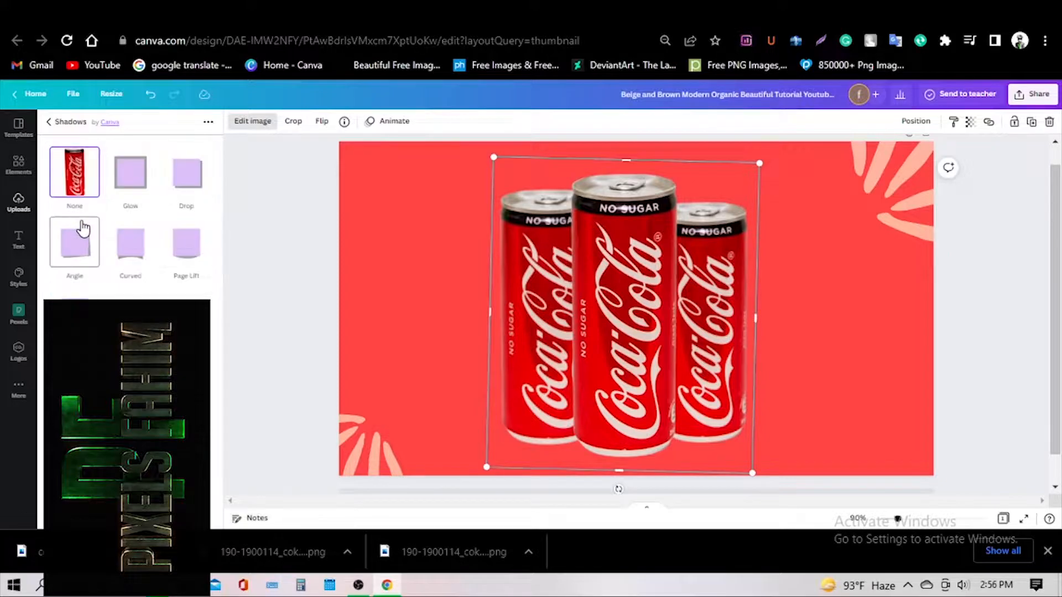
pyautogui.click(75, 310)
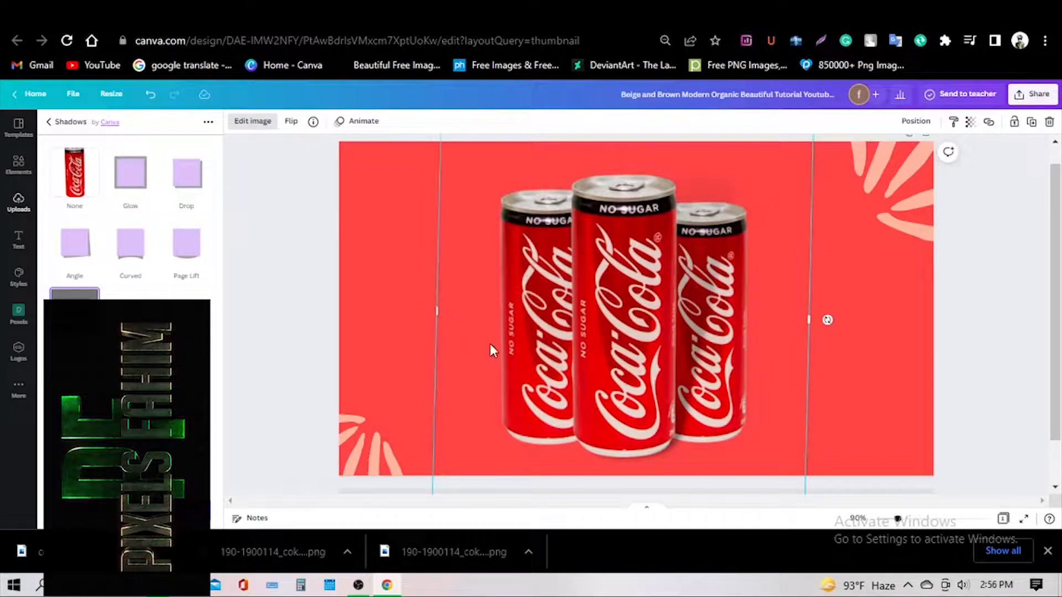
pyautogui.click(74, 311)
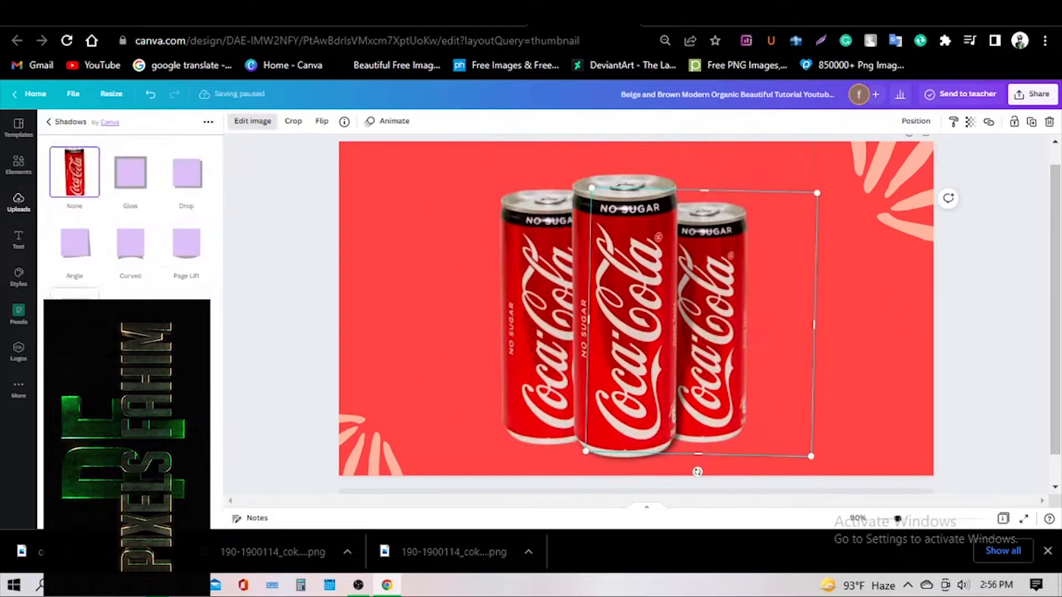
pyautogui.click(93, 257)
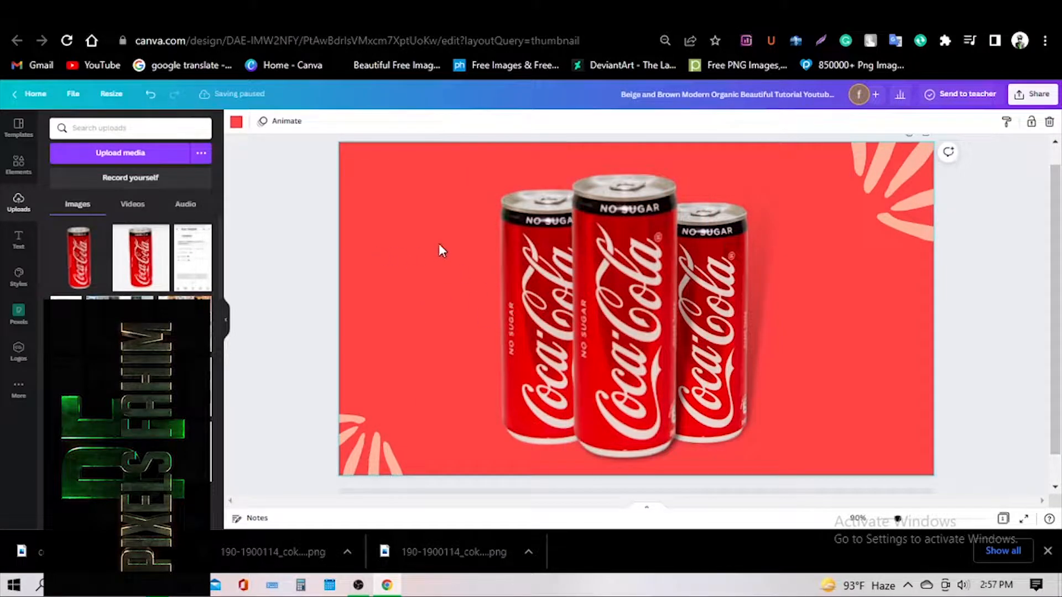
# Apply the Pan photo animation to all three cans together.
pyautogui.click(282, 123)
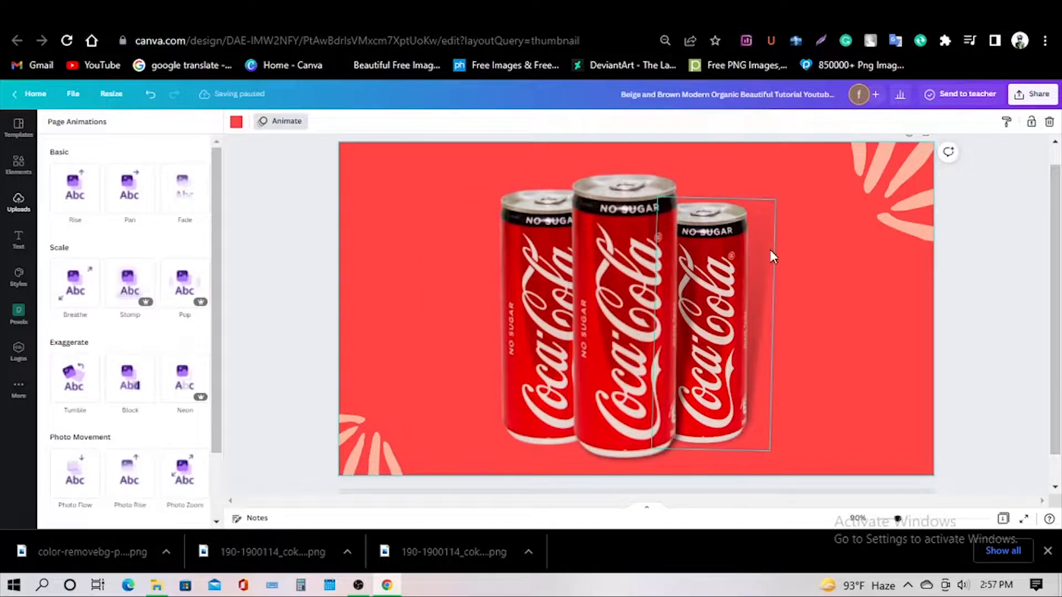
pyautogui.moveTo(797, 257); pyautogui.dragTo(454, 299)
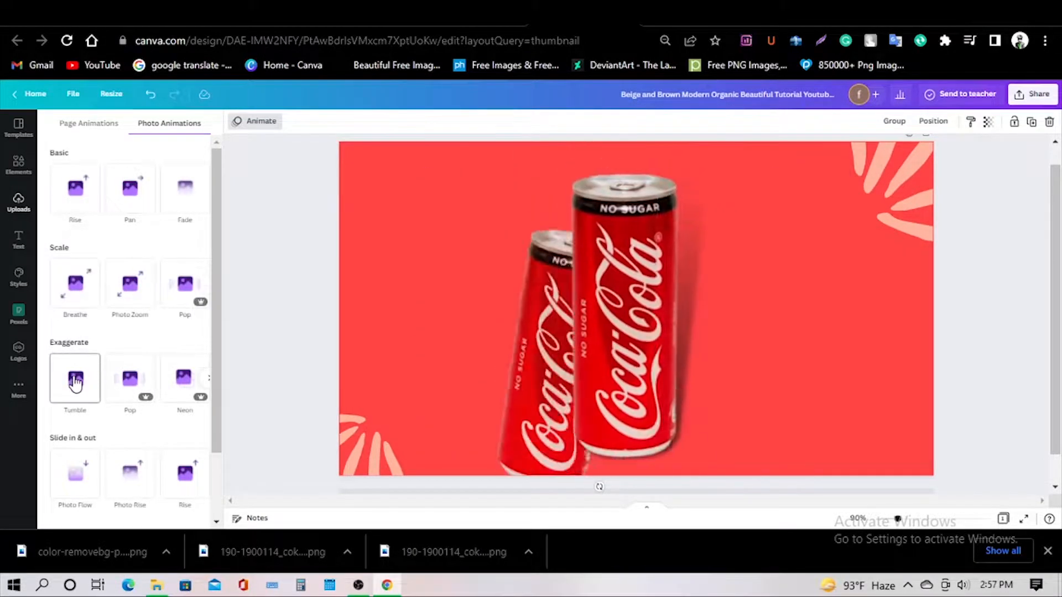
pyautogui.scroll(-2, 138, 409)
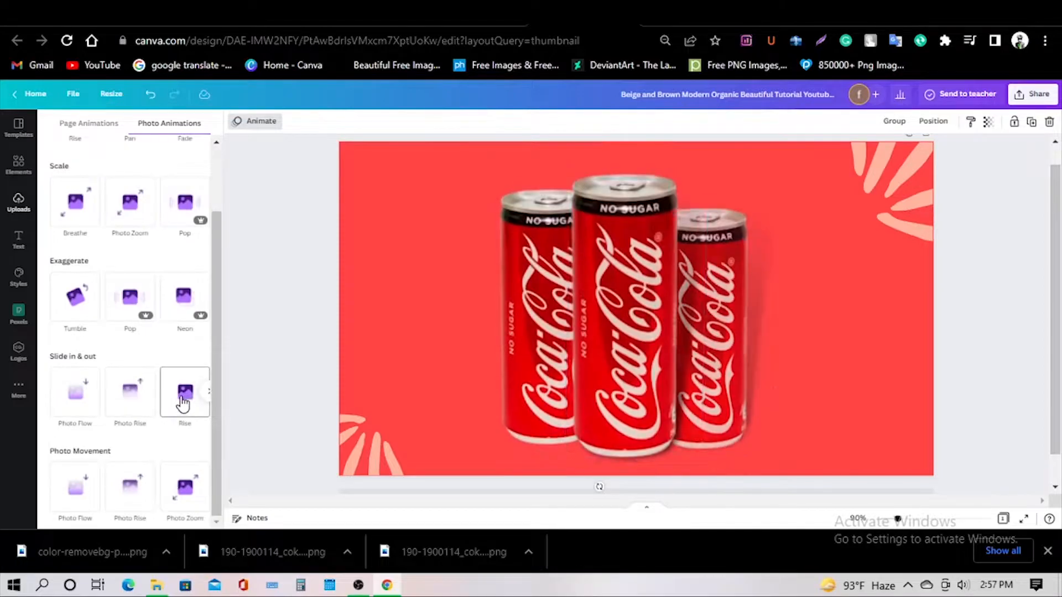
pyautogui.scroll(1, 169, 413)
pyautogui.scroll(1, 169, 414)
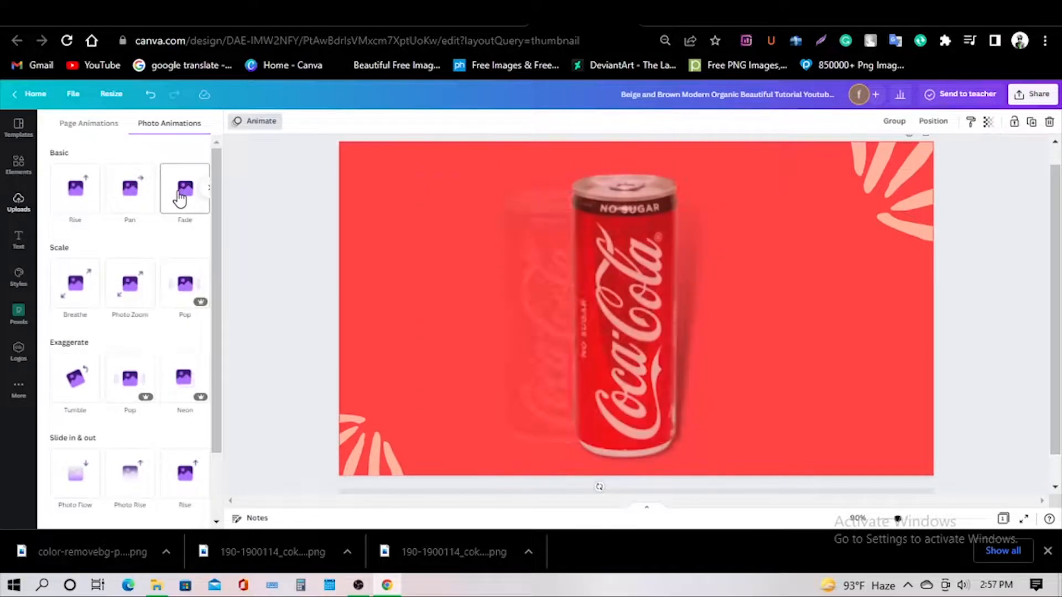
pyautogui.click(143, 198)
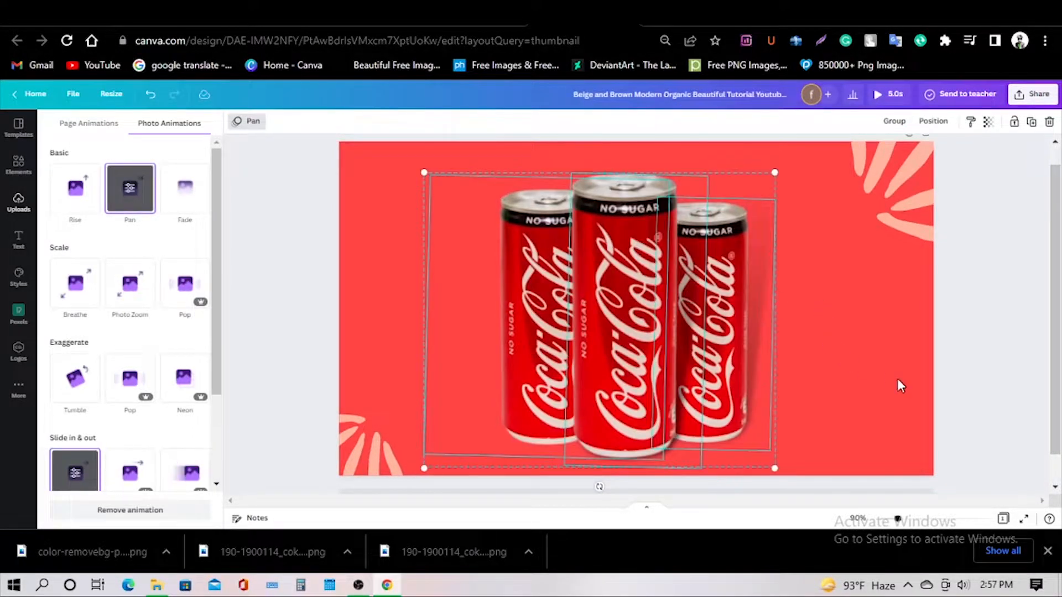
pyautogui.click(131, 195)
pyautogui.moveTo(125, 234); pyautogui.dragTo(85, 248)
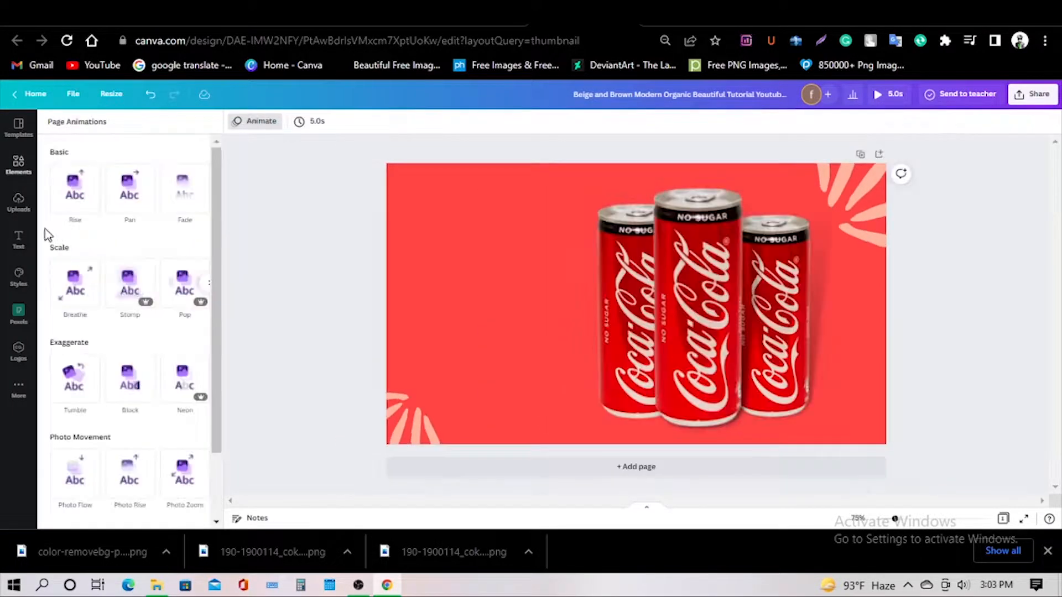
# Add the yellow glowing SHINE font combination and move it to the left half of the page.
pyautogui.click(20, 242)
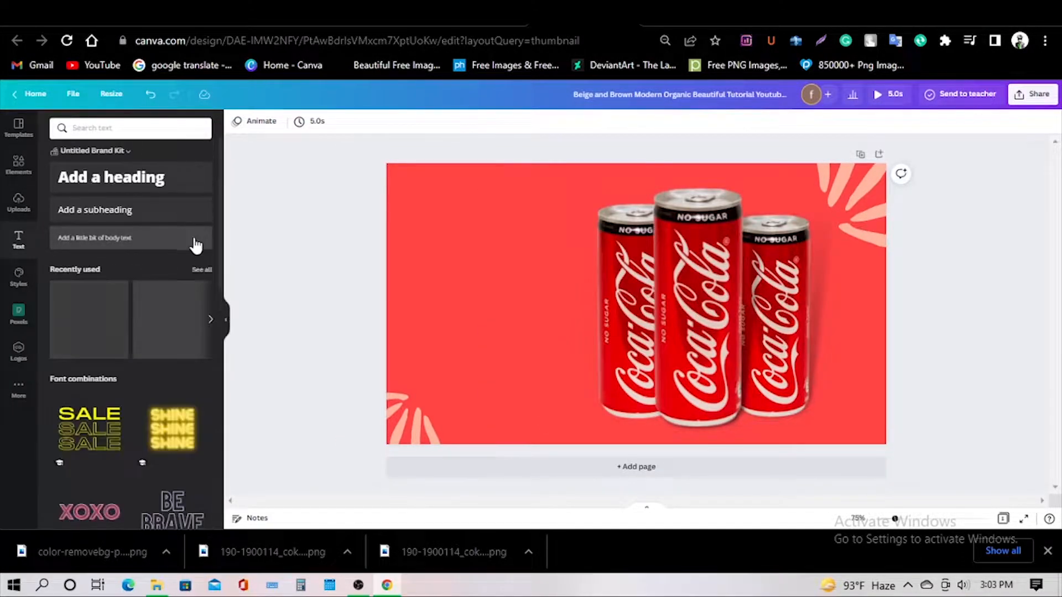
pyautogui.click(172, 429)
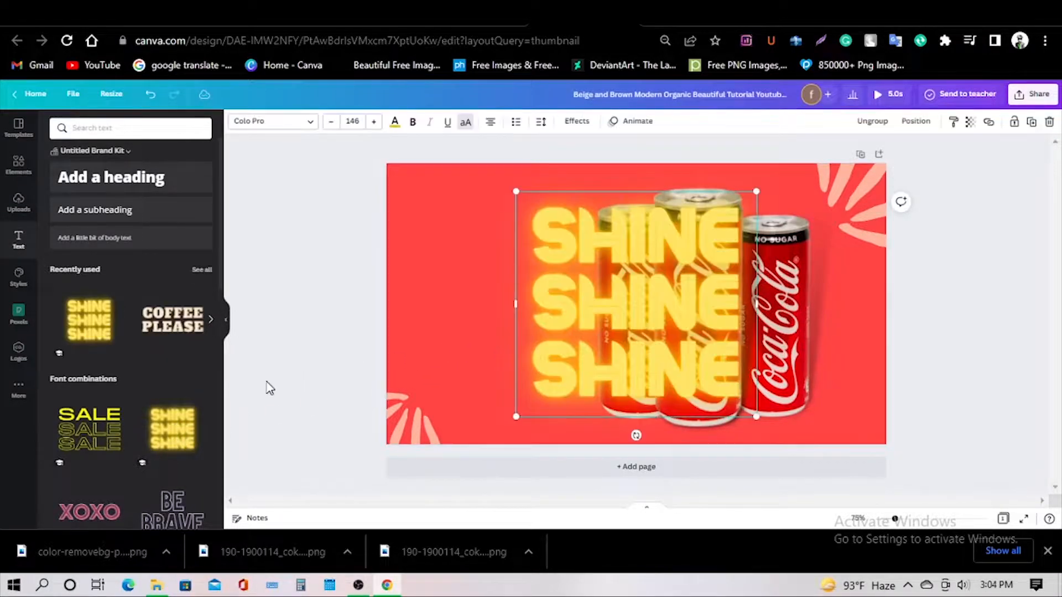
pyautogui.moveTo(539, 241); pyautogui.dragTo(437, 241)
pyautogui.moveTo(622, 346); pyautogui.dragTo(647, 365)
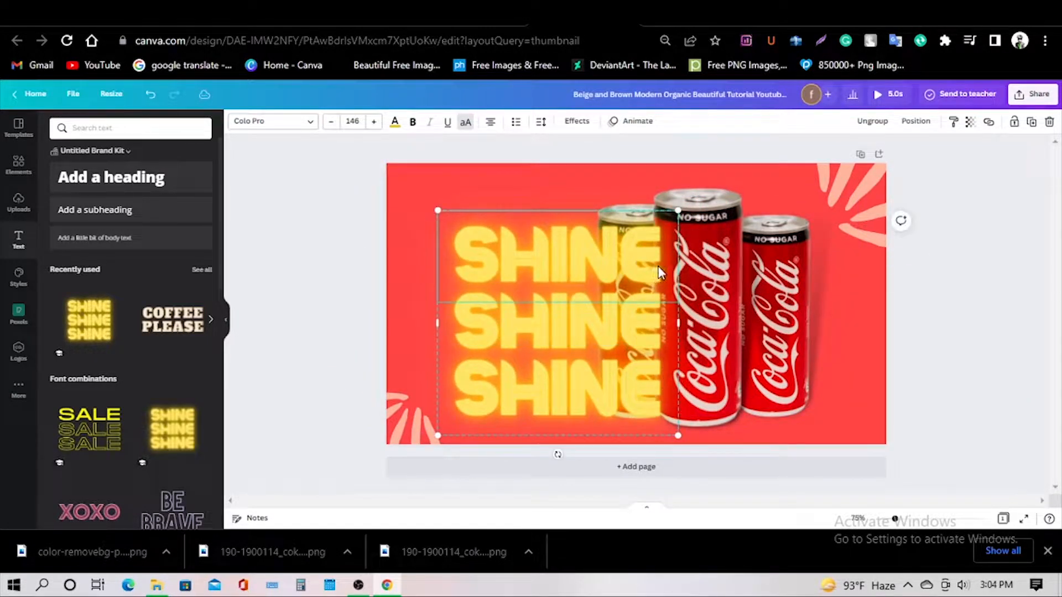
# Replace the first SHINE line with FRESH.
pyautogui.doubleClick(656, 408)
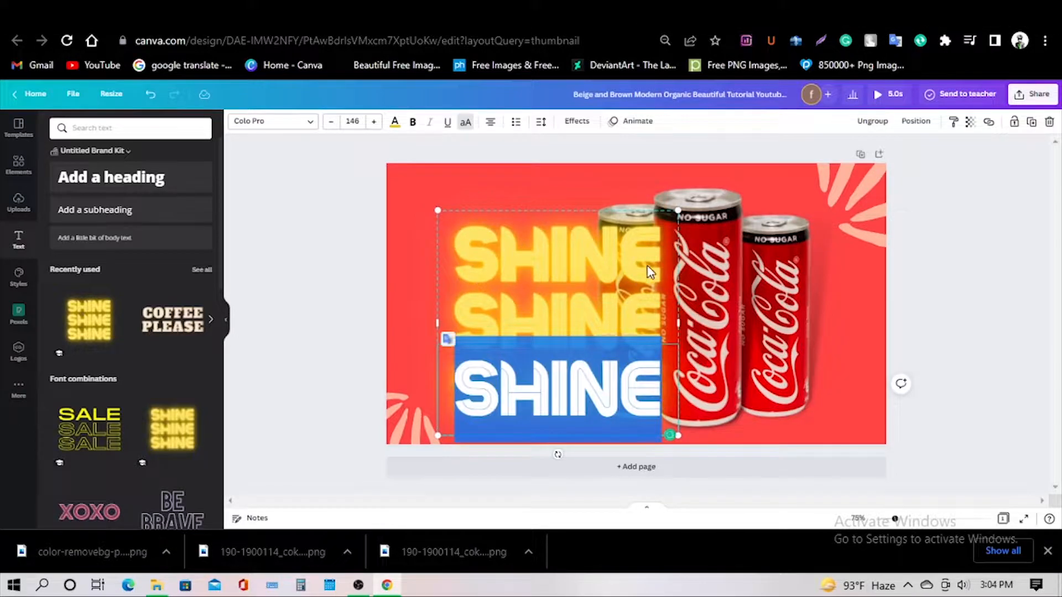
pyautogui.doubleClick(640, 281)
pyautogui.write('f')
pyautogui.press('BackSpace')
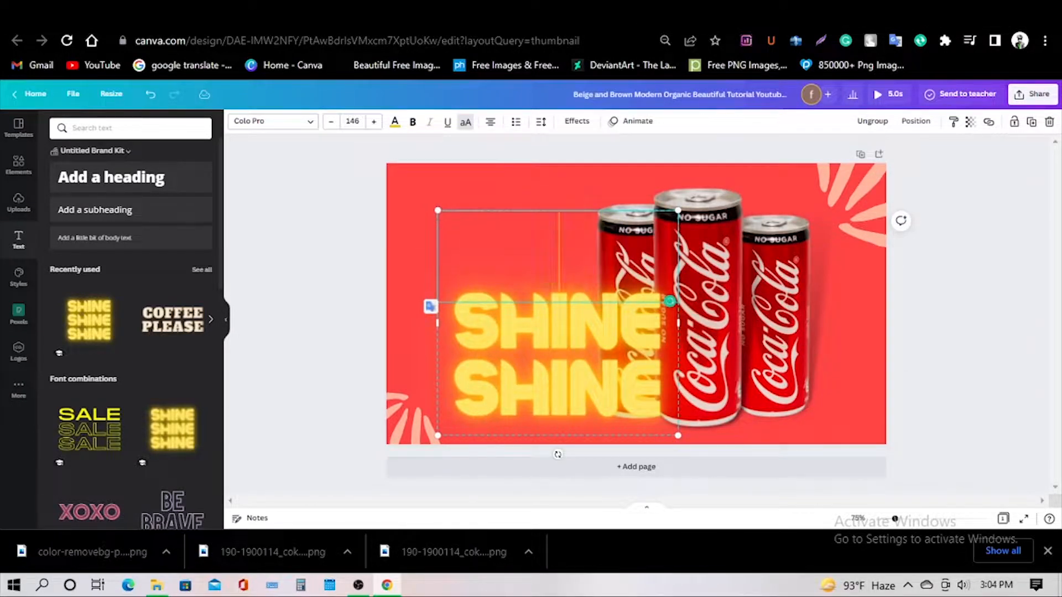
pyautogui.write('FRESH')
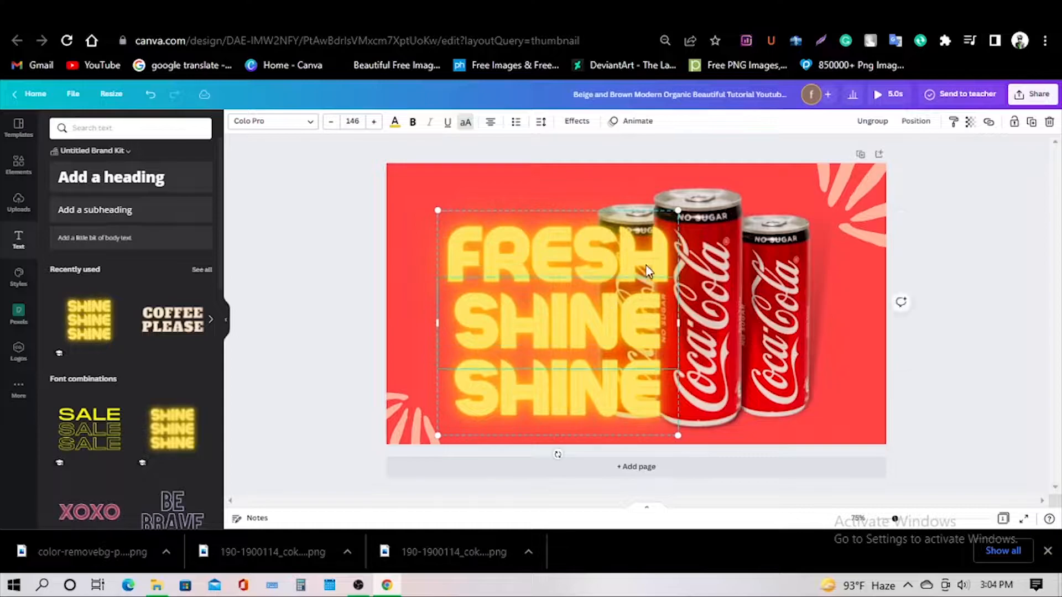
# Copy the FRESH text and paste it over the two remaining SHINE lines.
pyautogui.moveTo(668, 255); pyautogui.dragTo(433, 260)
pyautogui.hotkey('ctrl', 'c')
pyautogui.moveTo(664, 323); pyautogui.dragTo(435, 321)
pyautogui.hotkey('ctrl', 'v')
pyautogui.moveTo(663, 389); pyautogui.dragTo(460, 389)
pyautogui.hotkey('ctrl', 'v')
pyautogui.click(408, 193)
# Enlarge the FRESH text group, reposition it and send it behind the cans.
pyautogui.click(553, 321)
pyautogui.moveTo(678, 210); pyautogui.dragTo(789, 189)
pyautogui.moveTo(558, 291)
pyautogui.mouseDown()
pyautogui.moveTo(587, 291)
pyautogui.moveTo(530, 313)
pyautogui.moveTo(479, 287)
pyautogui.moveTo(540, 293)
pyautogui.mouseUp()
pyautogui.rightClick(628, 250)
pyautogui.click(669, 354)
# Enlarge the FRESH text group further so it overruns the page height, and reposition it behind the cans.
pyautogui.click(931, 232)
pyautogui.click(795, 304)
pyautogui.moveTo(848, 443); pyautogui.dragTo(969, 521)
pyautogui.moveTo(854, 382); pyautogui.dragTo(800, 333)
pyautogui.click(951, 313)
# Move the three cans together to the centre of the page, over the FRESH text.
pyautogui.click(774, 318)
pyautogui.keyDown('shift'); pyautogui.click(700, 318); pyautogui.keyUp('shift')
pyautogui.keyDown('shift'); pyautogui.click(625, 318); pyautogui.keyUp('shift')
pyautogui.moveTo(699, 318); pyautogui.dragTo(637, 318)
pyautogui.click(952, 332)
pyautogui.moveTo(825, 361); pyautogui.dragTo(814, 364)
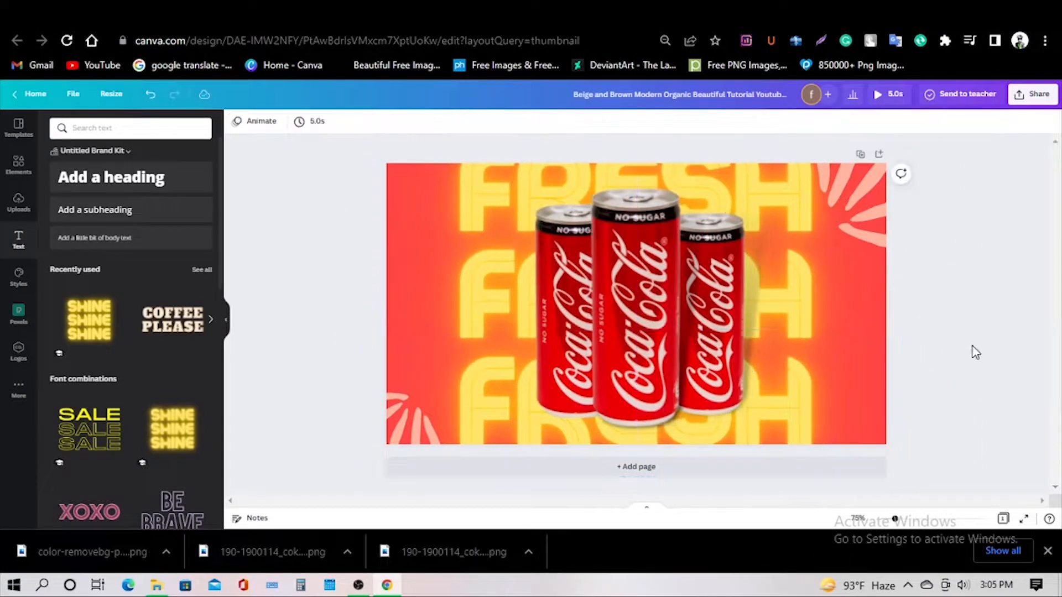
# Nudge the three cans slightly to the left and preview the page animation.
pyautogui.keyDown('shift'); pyautogui.click(625, 334); pyautogui.keyUp('shift')
pyautogui.keyDown('shift'); pyautogui.click(711, 334); pyautogui.keyUp('shift')
pyautogui.moveTo(623, 349)
pyautogui.mouseDown()
pyautogui.moveTo(612, 372)
pyautogui.moveTo(658, 347)
pyautogui.moveTo(619, 348)
pyautogui.mouseUp()
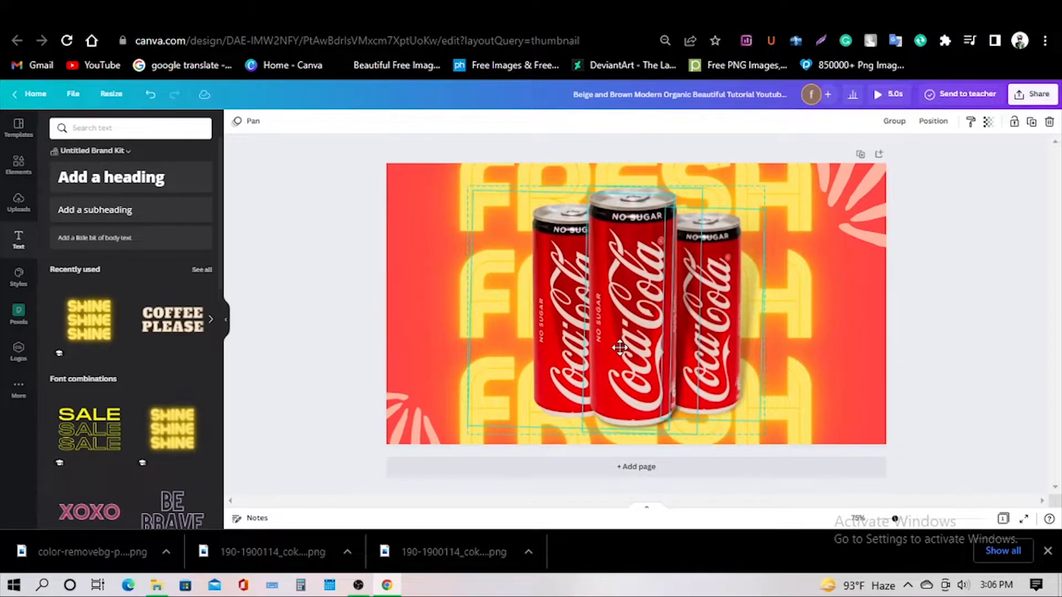
pyautogui.click(886, 104)
pyautogui.press('Escape')
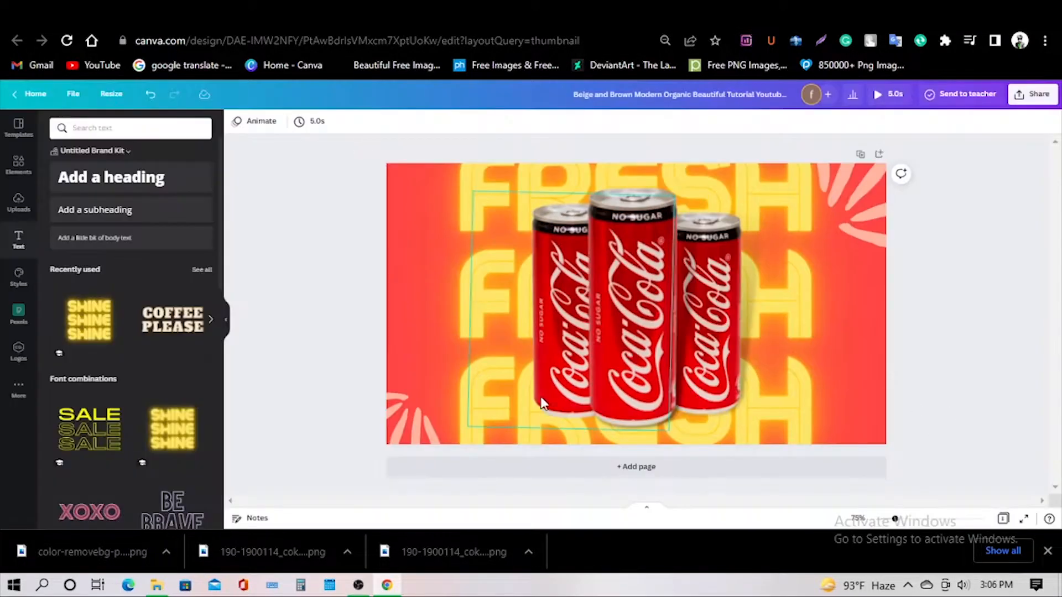
# Undo the last two changes on the page.
pyautogui.click(789, 305)
pyautogui.click(790, 307)
pyautogui.hotkey('ctrl', 'z')
pyautogui.hotkey('ctrl', 'z')
pyautogui.click(795, 301)
pyautogui.click(1024, 323)
pyautogui.click(804, 302)
pyautogui.click(973, 282)
# Move the three cans together to the right half of the page.
pyautogui.click(564, 332)
pyautogui.keyDown('shift'); pyautogui.click(635, 326); pyautogui.keyUp('shift')
pyautogui.keyDown('shift'); pyautogui.click(711, 327); pyautogui.keyUp('shift')
pyautogui.moveTo(637, 319); pyautogui.dragTo(715, 324)
# Enlarge the FRESH text group until it spans beyond the page width, and reposition it to fill the background.
pyautogui.click(569, 199)
pyautogui.scroll(-5, 673, 342)
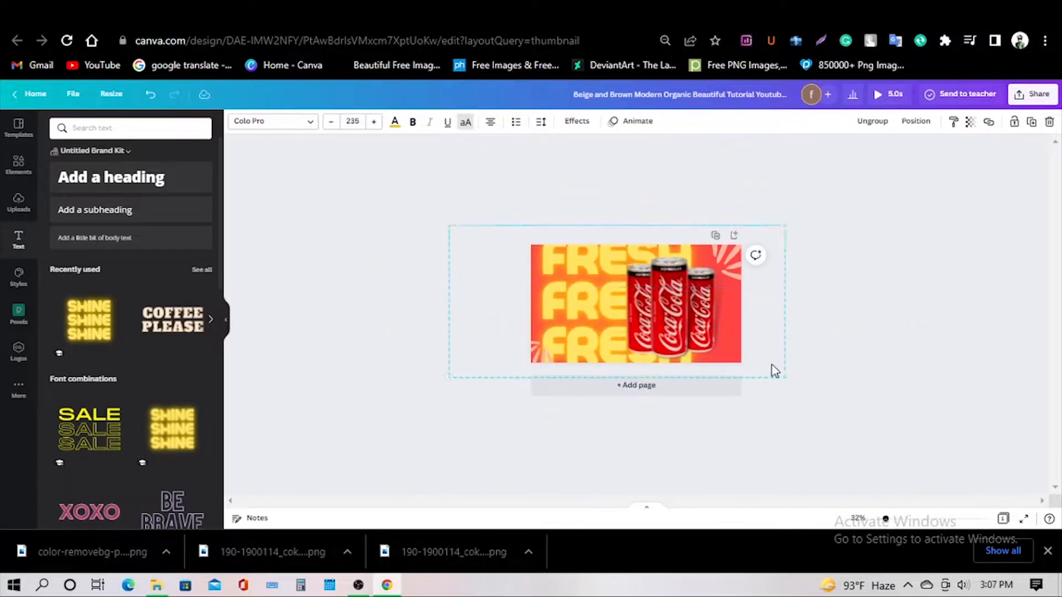
pyautogui.moveTo(786, 377); pyautogui.dragTo(999, 473)
pyautogui.moveTo(563, 335); pyautogui.dragTo(489, 296)
pyautogui.click(343, 301)
pyautogui.scroll(5, 669, 293)
pyautogui.scroll(-3, 676, 305)
pyautogui.scroll(3, 677, 310)
# Add the animated "swipe up" sticker from the Social Media stickers and shrink it to fit left of the cans.
pyautogui.scroll(-7, 205, 337)
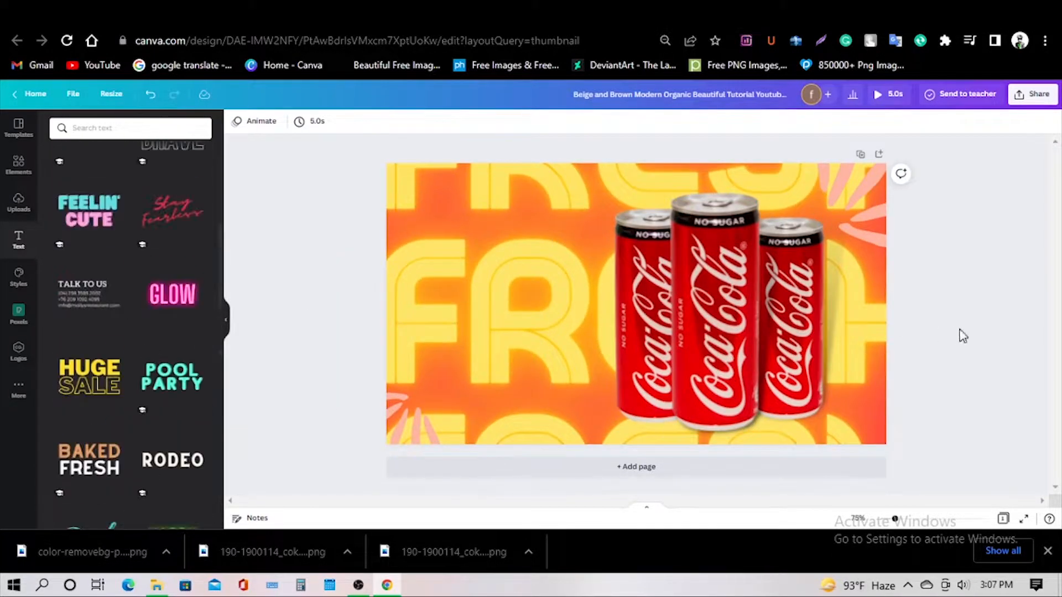
pyautogui.click(18, 127)
pyautogui.click(18, 165)
pyautogui.scroll(-15, 144, 398)
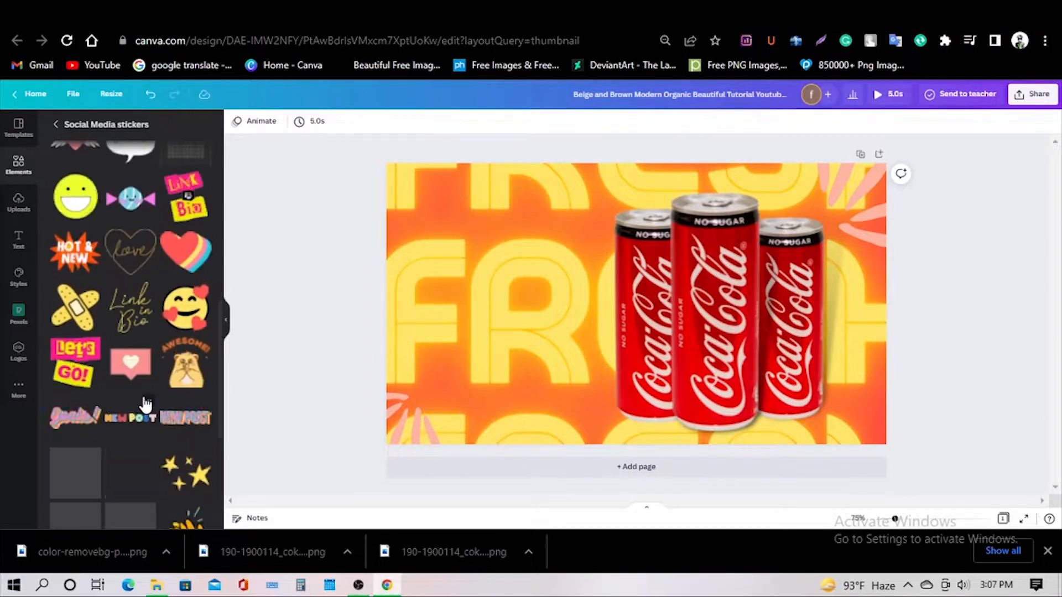
pyautogui.scroll(-10, 158, 411)
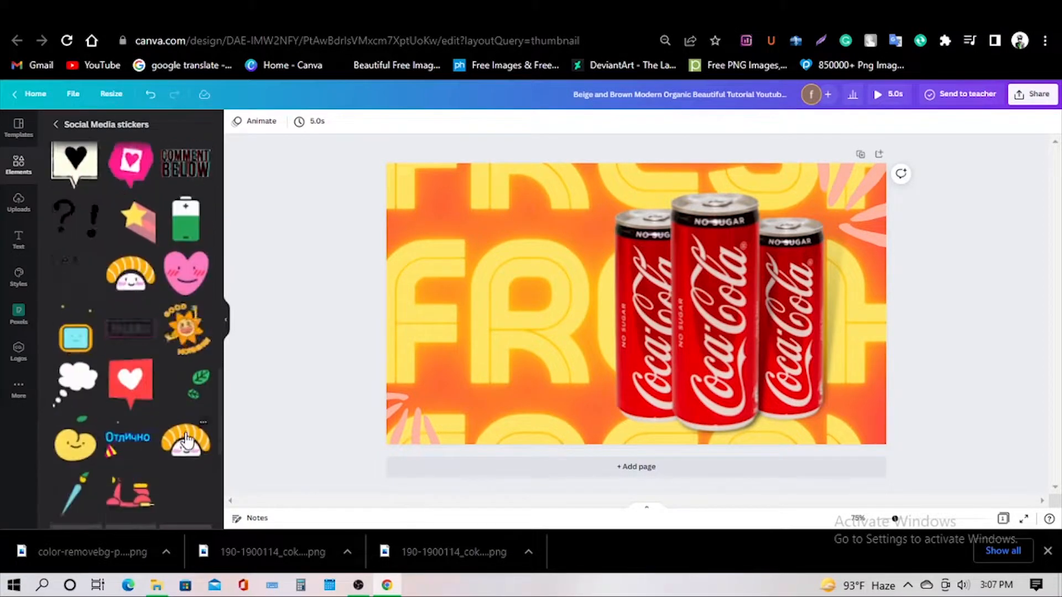
pyautogui.click(131, 320)
pyautogui.moveTo(534, 371); pyautogui.dragTo(495, 315)
pyautogui.moveTo(796, 135); pyautogui.dragTo(569, 264)
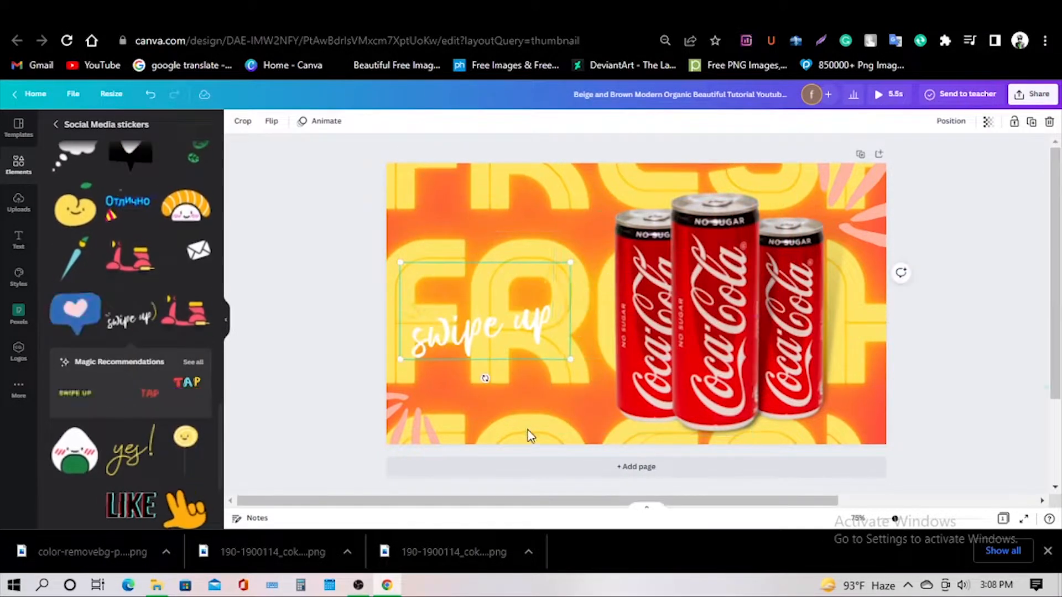
# Reduce the FRESH text group and reposition it to run off the page's right edge behind the cans.
pyautogui.moveTo(539, 436); pyautogui.dragTo(671, 436)
pyautogui.scroll(-5, 670, 436)
pyautogui.moveTo(884, 395); pyautogui.dragTo(774, 373)
pyautogui.moveTo(619, 285)
pyautogui.mouseDown()
pyautogui.moveTo(483, 289)
pyautogui.moveTo(608, 288)
pyautogui.moveTo(632, 258)
pyautogui.moveTo(589, 282)
pyautogui.moveTo(619, 281)
pyautogui.mouseUp()
pyautogui.moveTo(467, 340); pyautogui.dragTo(205, 323)
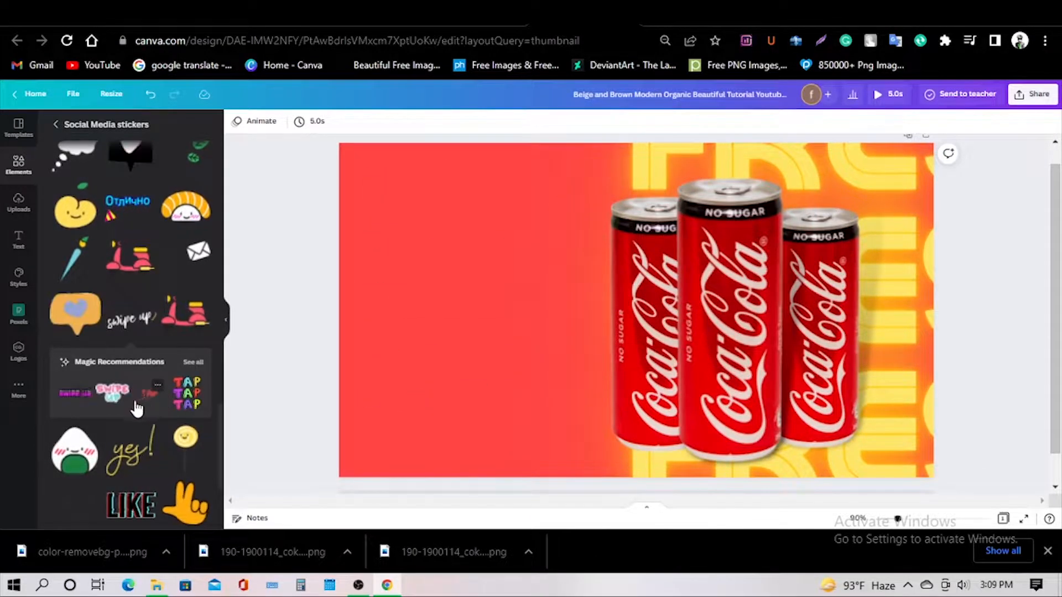
# Add the animated FANTASTICO bear sticker from the Social Media stickers and shrink it to fit left of the cans.
pyautogui.scroll(-3, 124, 409)
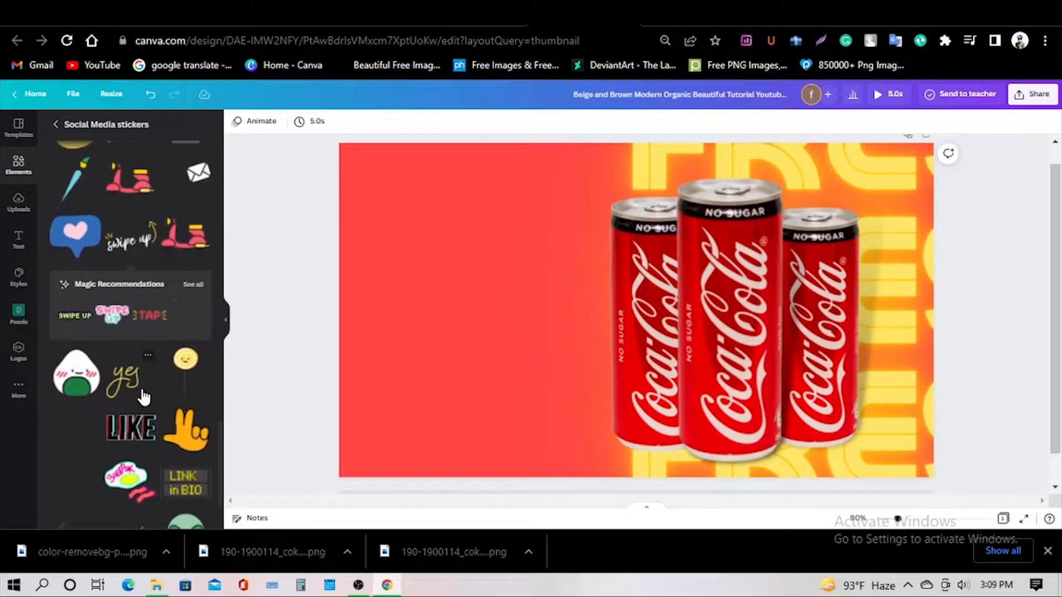
pyautogui.scroll(-3, 143, 397)
pyautogui.scroll(-6, 176, 354)
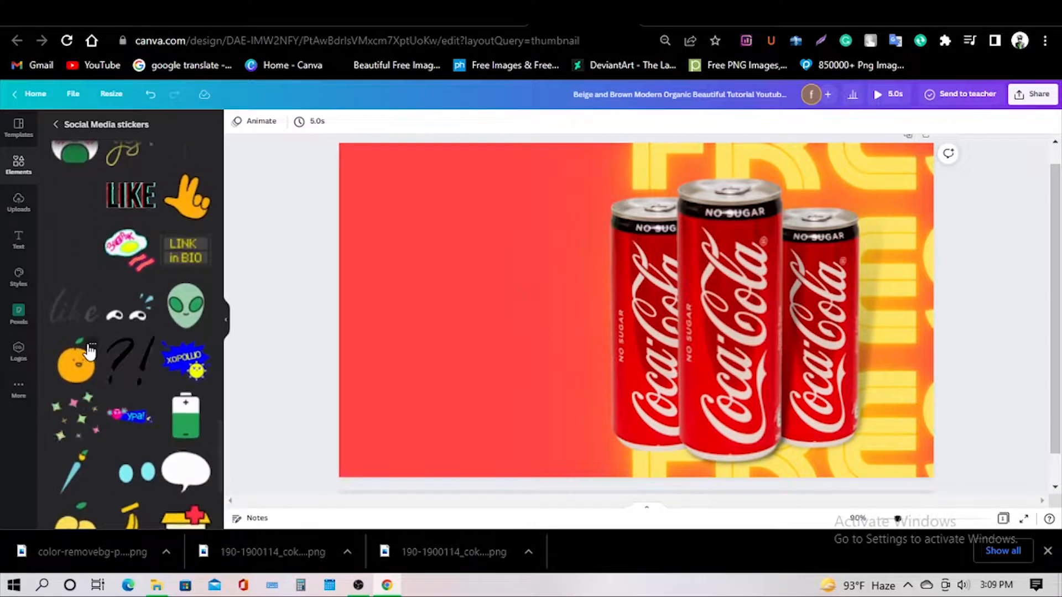
pyautogui.scroll(-7, 91, 351)
pyautogui.scroll(-5, 96, 352)
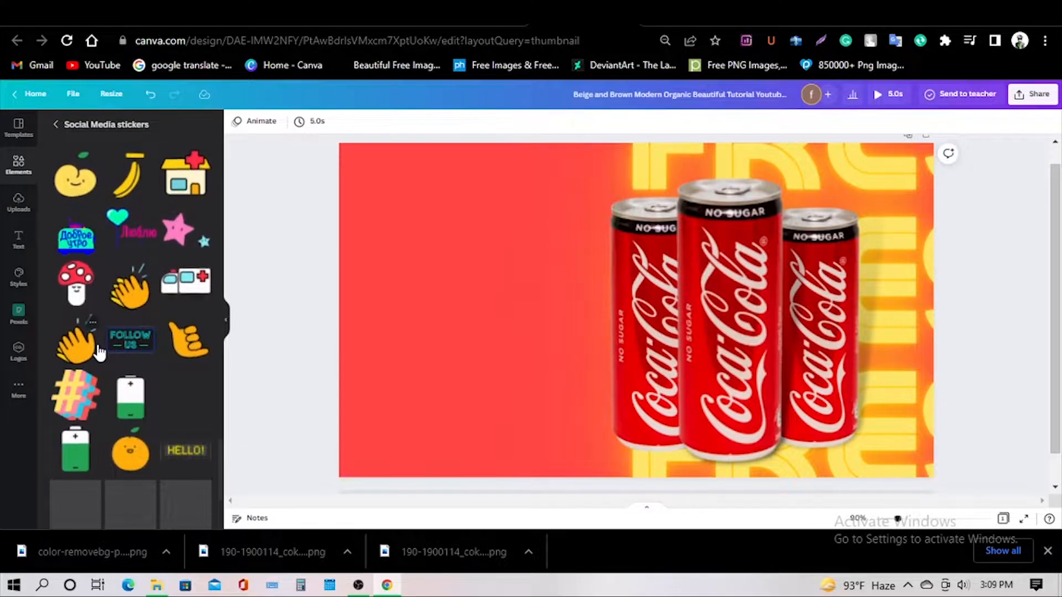
pyautogui.scroll(-10, 98, 352)
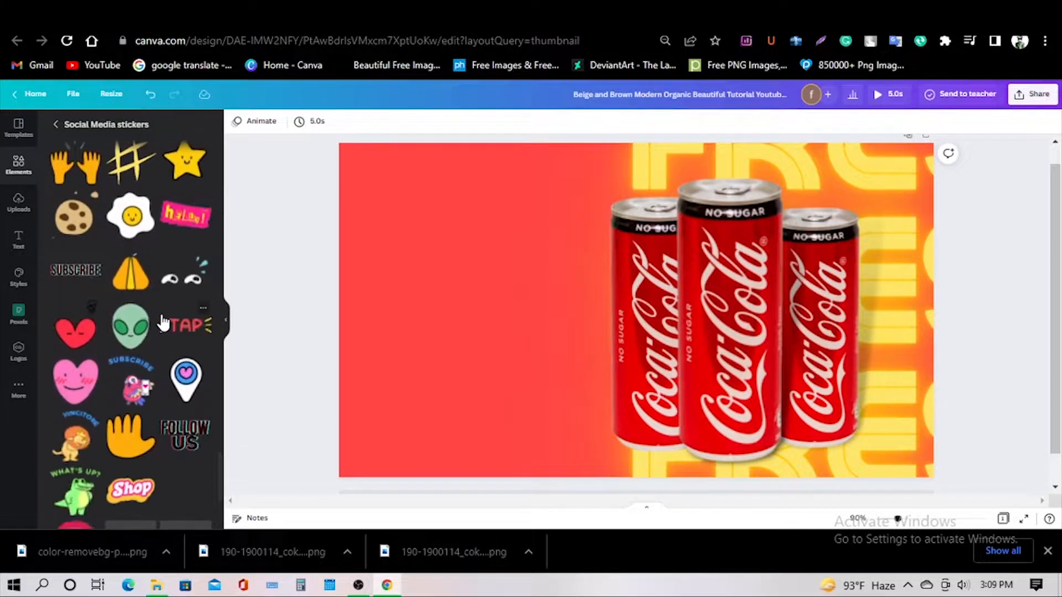
pyautogui.scroll(-5, 164, 326)
pyautogui.scroll(-10, 121, 354)
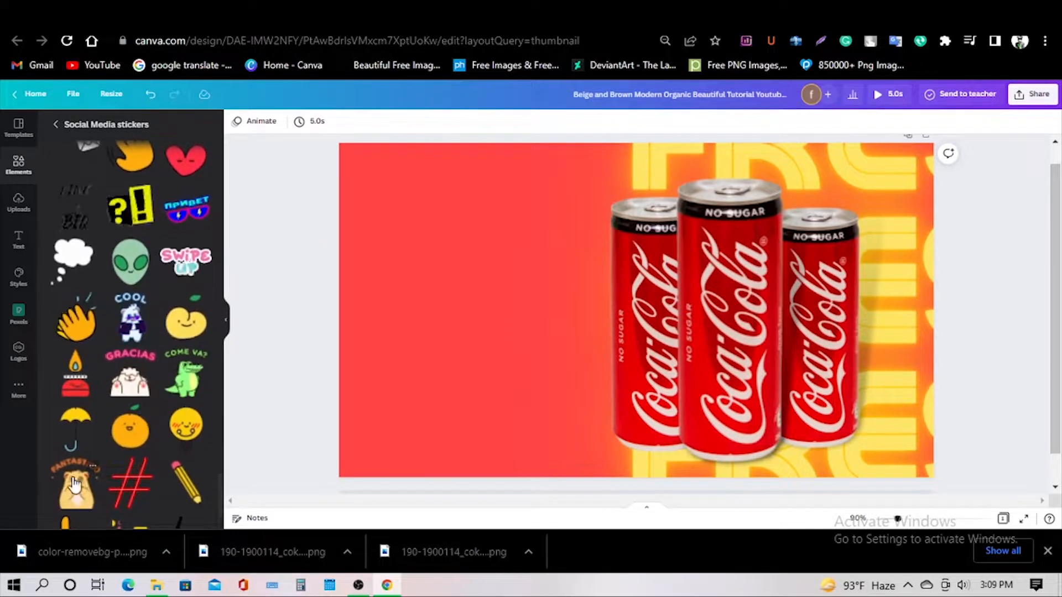
pyautogui.click(75, 485)
pyautogui.moveTo(631, 335); pyautogui.dragTo(466, 339)
pyautogui.moveTo(603, 451); pyautogui.dragTo(580, 418)
pyautogui.moveTo(487, 368); pyautogui.dragTo(495, 426)
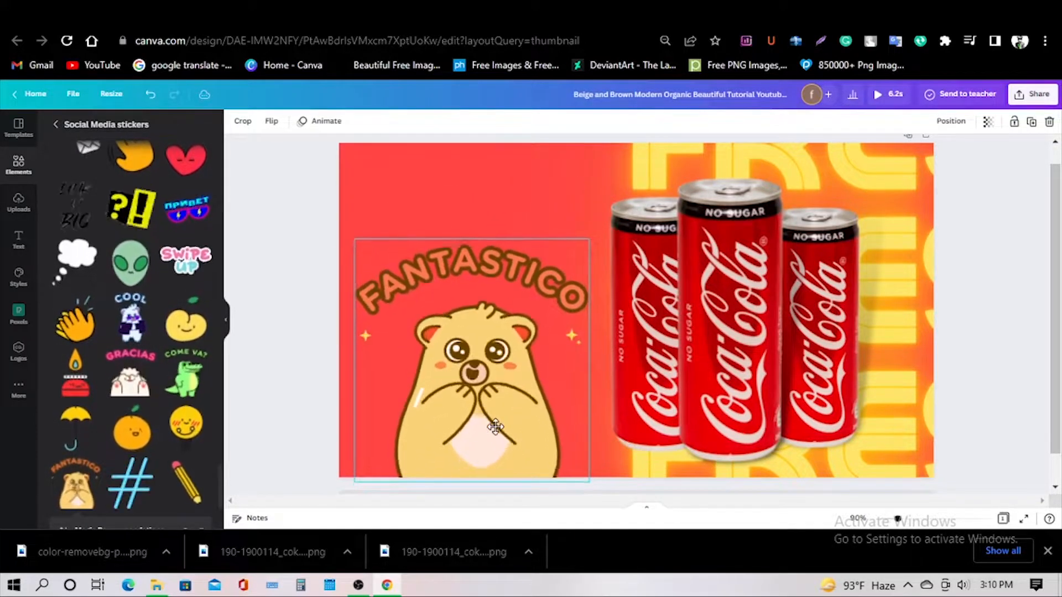
pyautogui.click(976, 337)
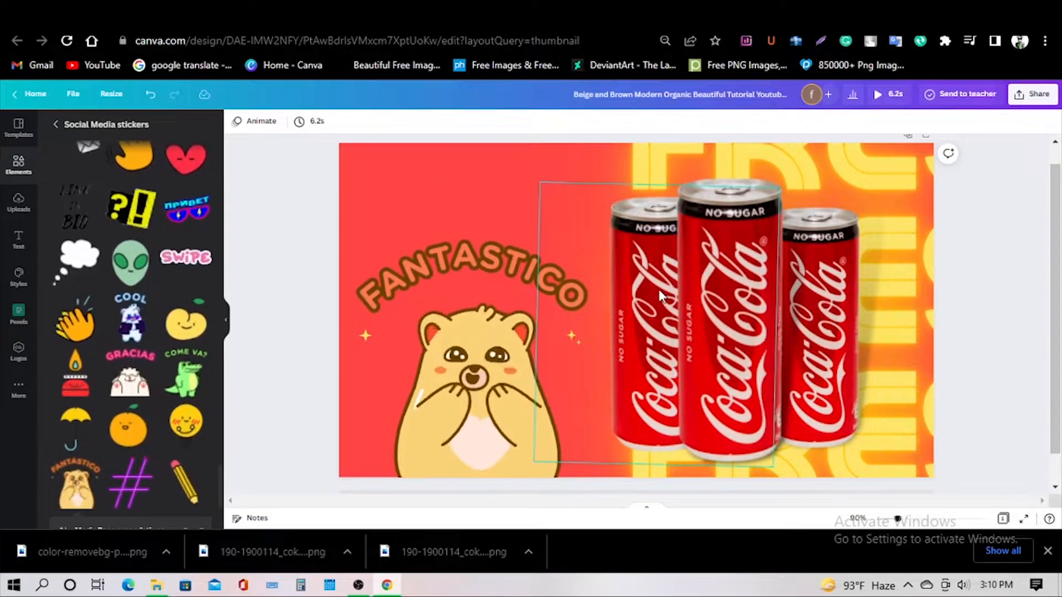
# Move the three cans together closer to the right edge of the page.
pyautogui.click(738, 294)
pyautogui.moveTo(737, 335); pyautogui.dragTo(809, 337)
pyautogui.hotkey('ctrl', 'z')
pyautogui.click(907, 336)
pyautogui.click(653, 335)
pyautogui.keyDown('shift'); pyautogui.click(754, 335); pyautogui.keyUp('shift')
pyautogui.click(1036, 354)
pyautogui.click(508, 290)
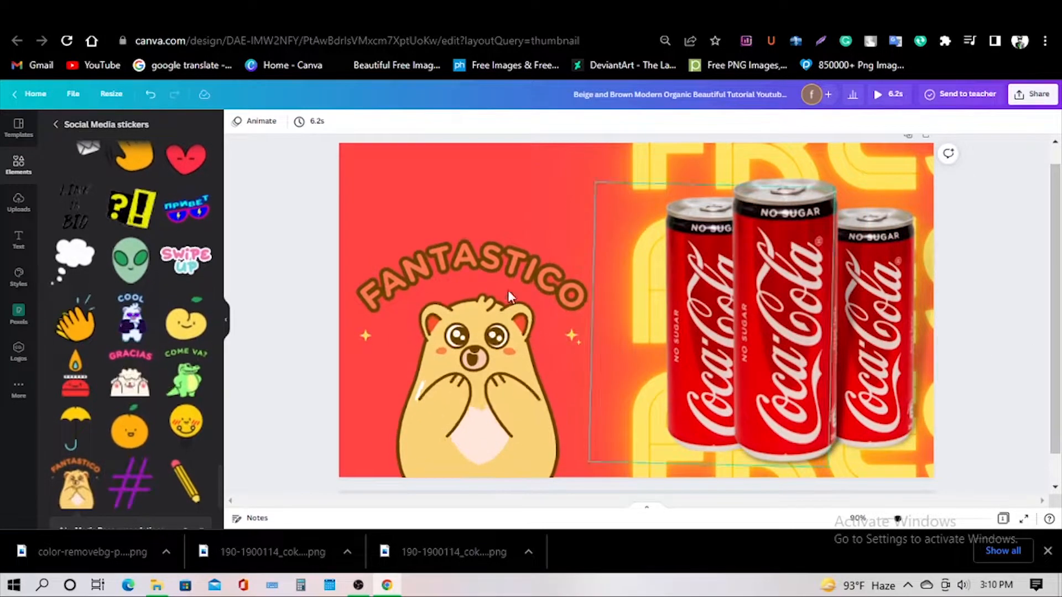
pyautogui.click(1032, 272)
# Shrink the FANTASTICO bear sticker further and rest it on the page's bottom edge, left of the cans.
pyautogui.click(18, 239)
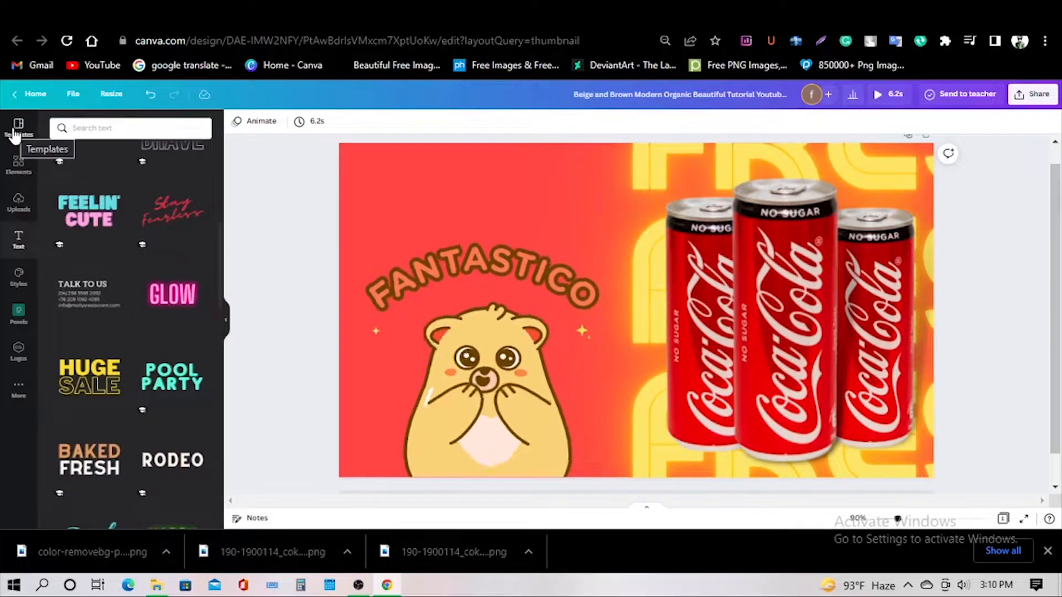
pyautogui.click(508, 410)
pyautogui.moveTo(598, 477); pyautogui.dragTo(556, 434)
pyautogui.moveTo(476, 415); pyautogui.dragTo(492, 461)
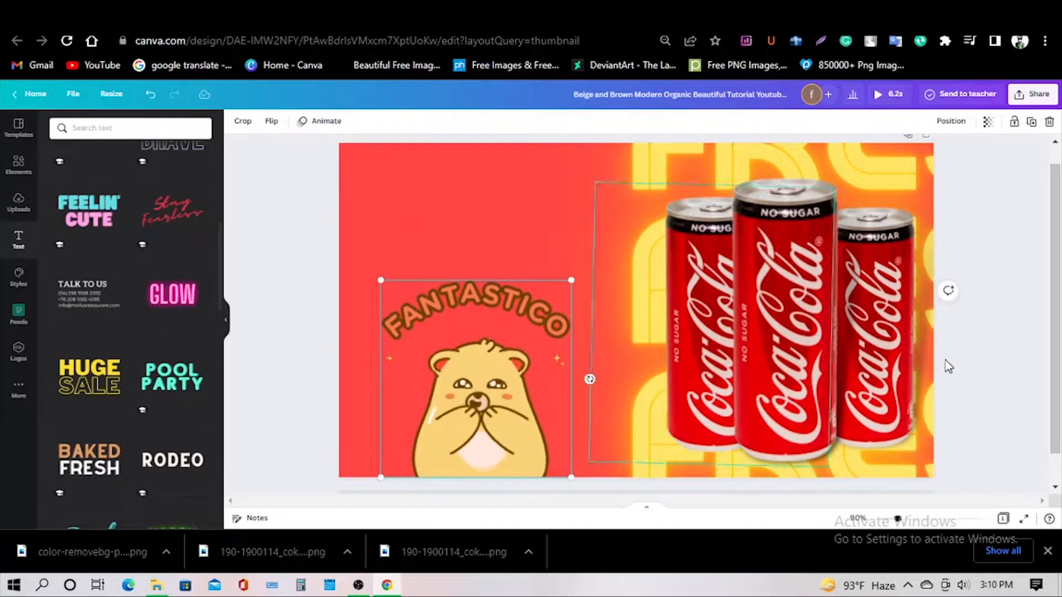
pyautogui.click(982, 345)
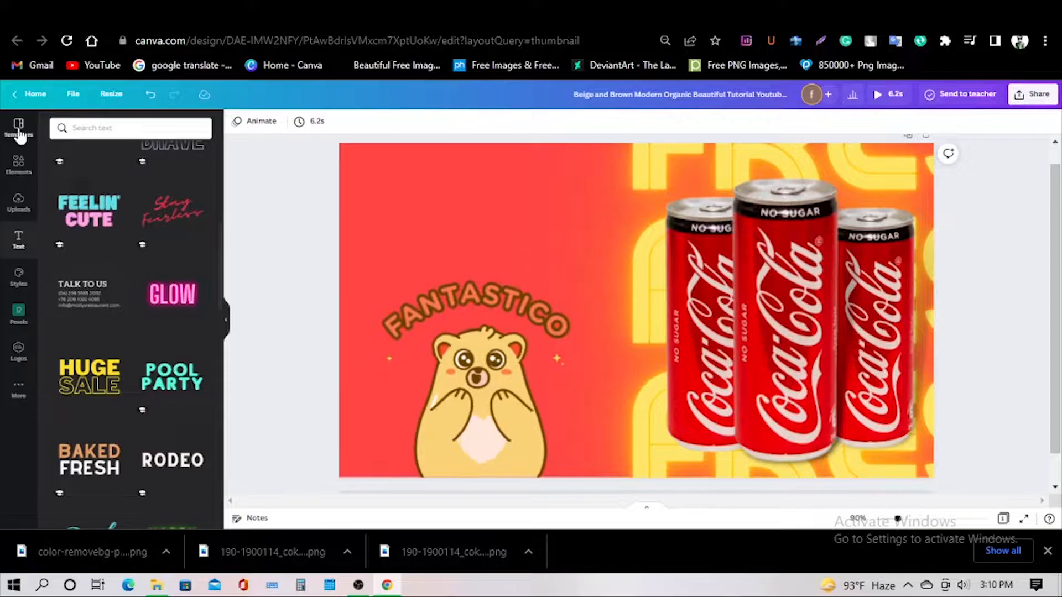
# Add the glowing green CHEERS! text style, reduce it to size 125 and place it at the page's lower left, with the bear raised above it.
pyautogui.scroll(-5, 159, 314)
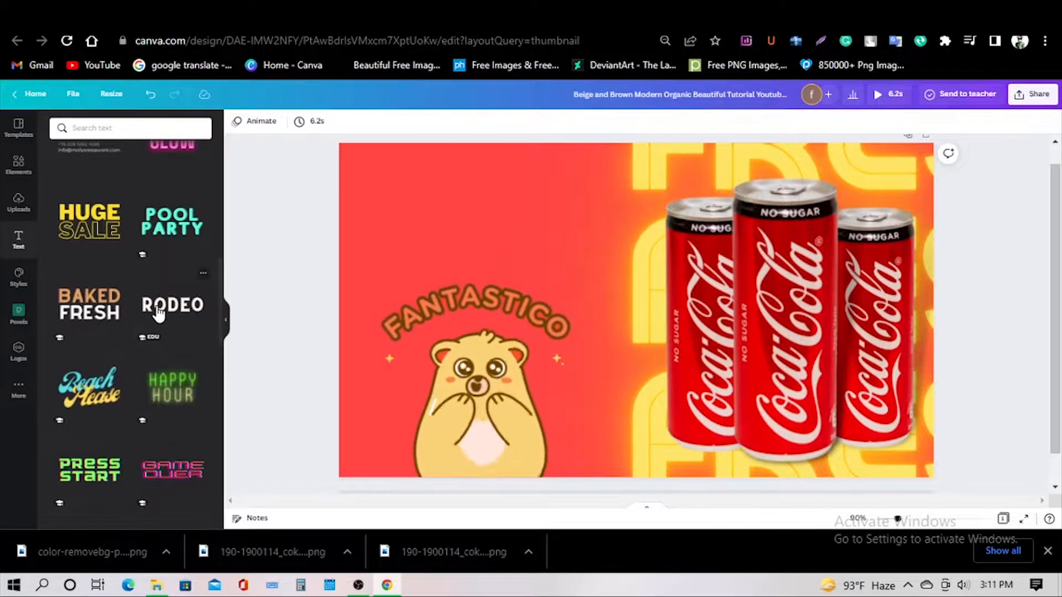
pyautogui.scroll(-10, 159, 314)
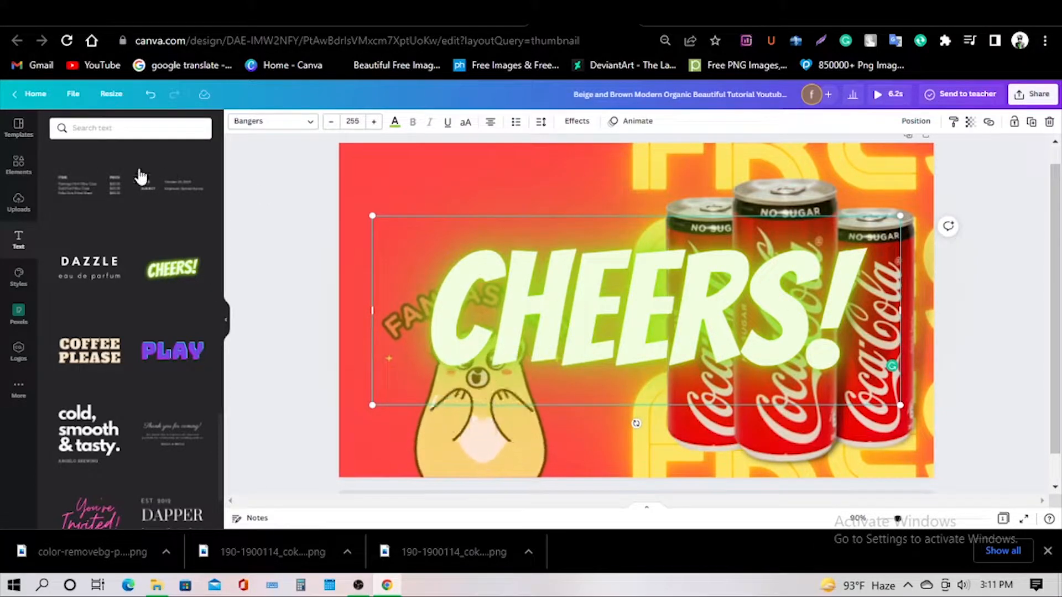
pyautogui.click(325, 226)
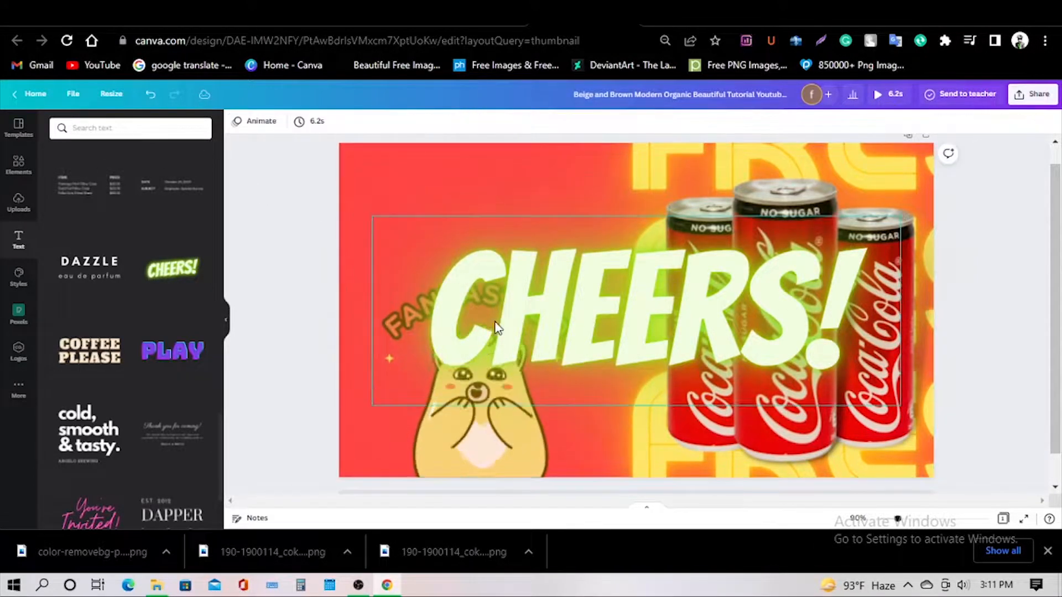
pyautogui.moveTo(474, 463); pyautogui.dragTo(467, 317)
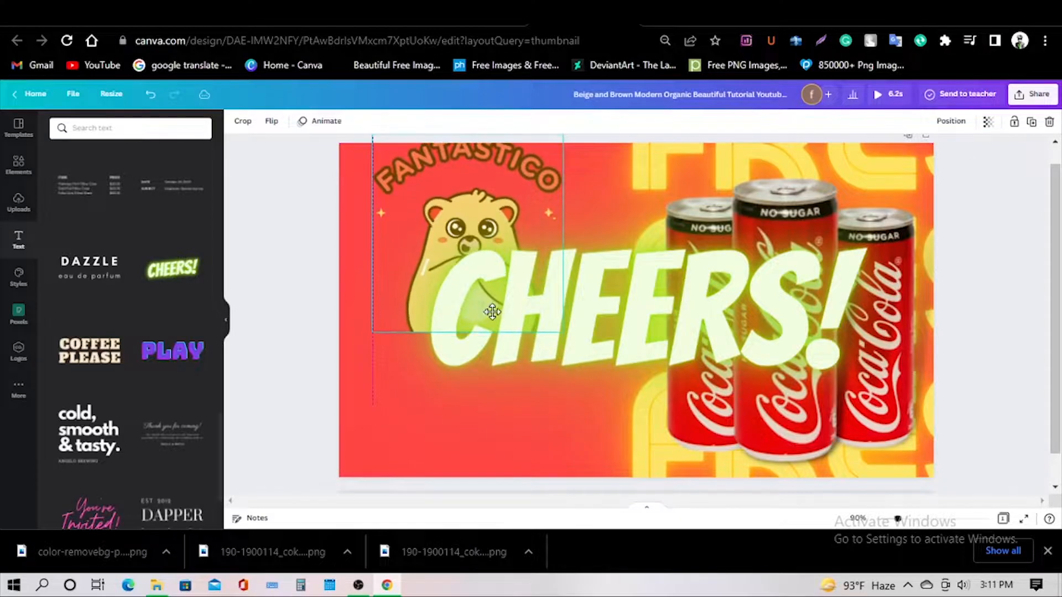
pyautogui.moveTo(562, 372); pyautogui.dragTo(558, 371)
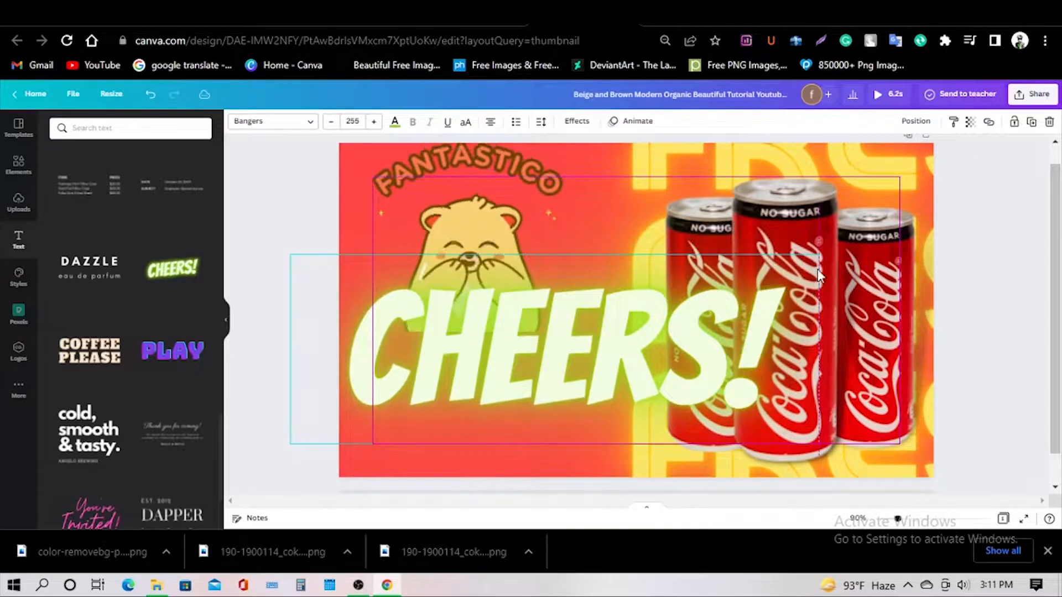
pyautogui.moveTo(762, 284); pyautogui.dragTo(622, 344)
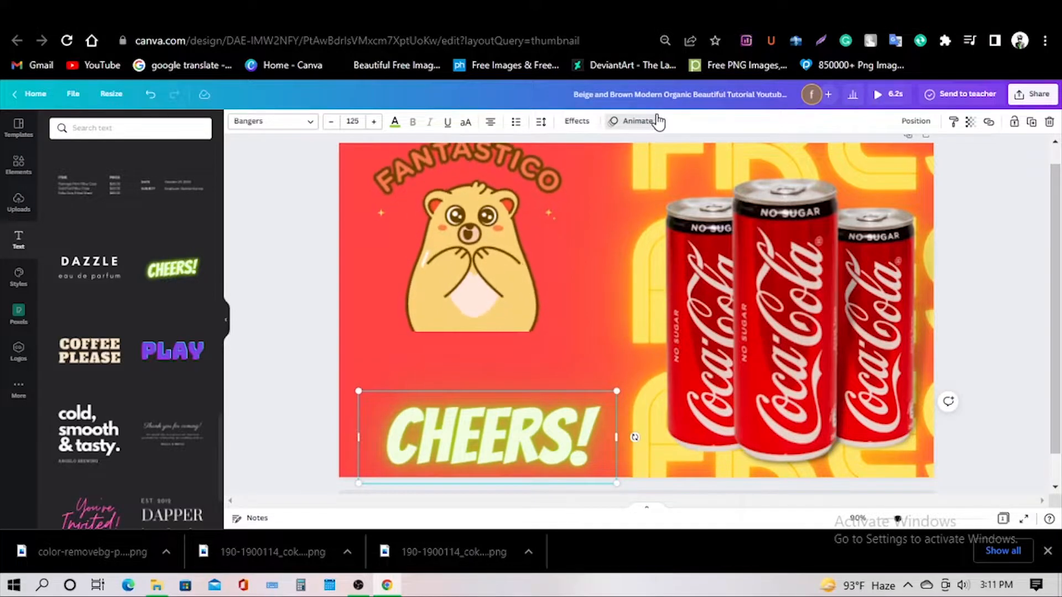
# Apply the Burst animation to CHEERS! on enter with high intensity, and lower the bear sticker until it meets the text.
pyautogui.click(637, 121)
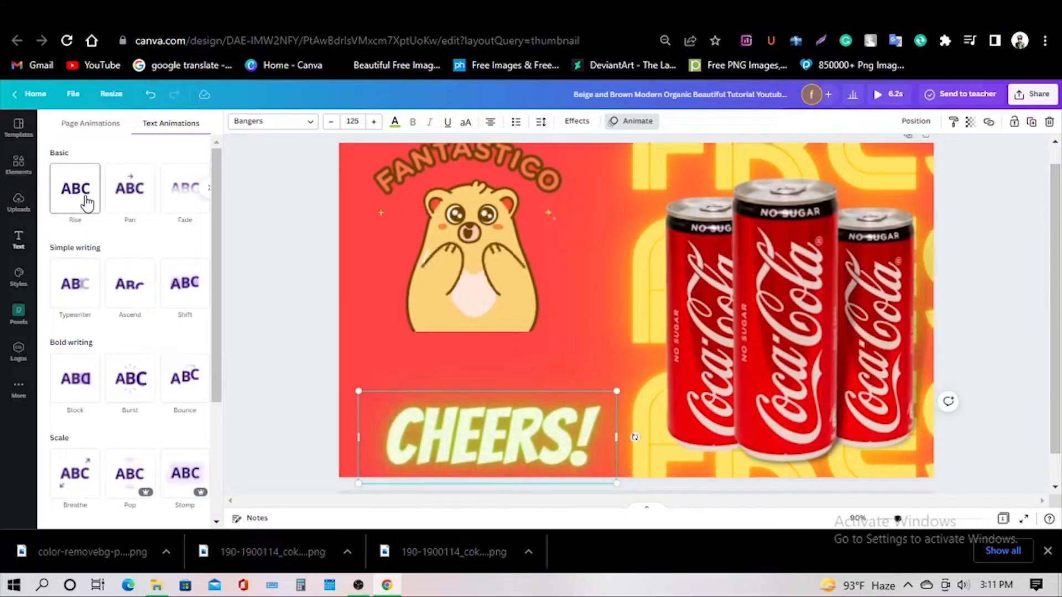
pyautogui.click(141, 197)
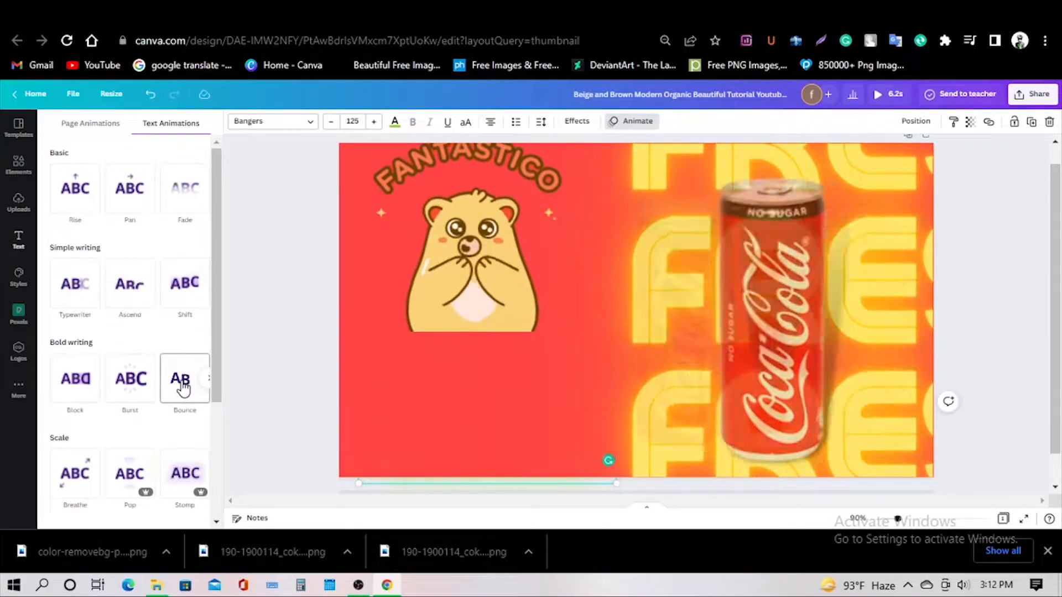
pyautogui.click(148, 386)
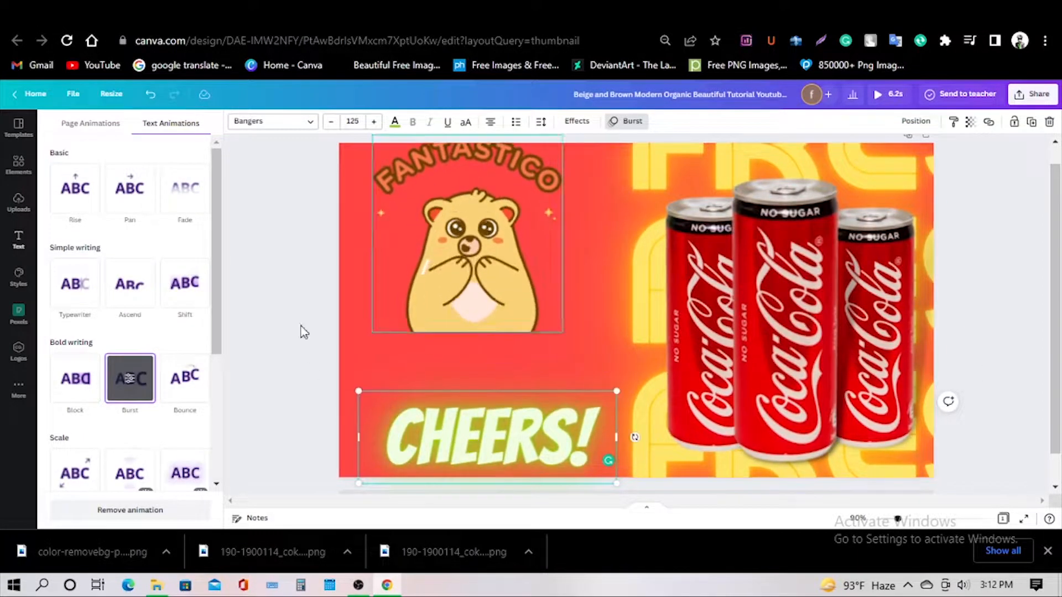
pyautogui.click(133, 379)
pyautogui.moveTo(130, 234); pyautogui.dragTo(83, 237)
pyautogui.moveTo(182, 239); pyautogui.dragTo(102, 236)
pyautogui.click(188, 236)
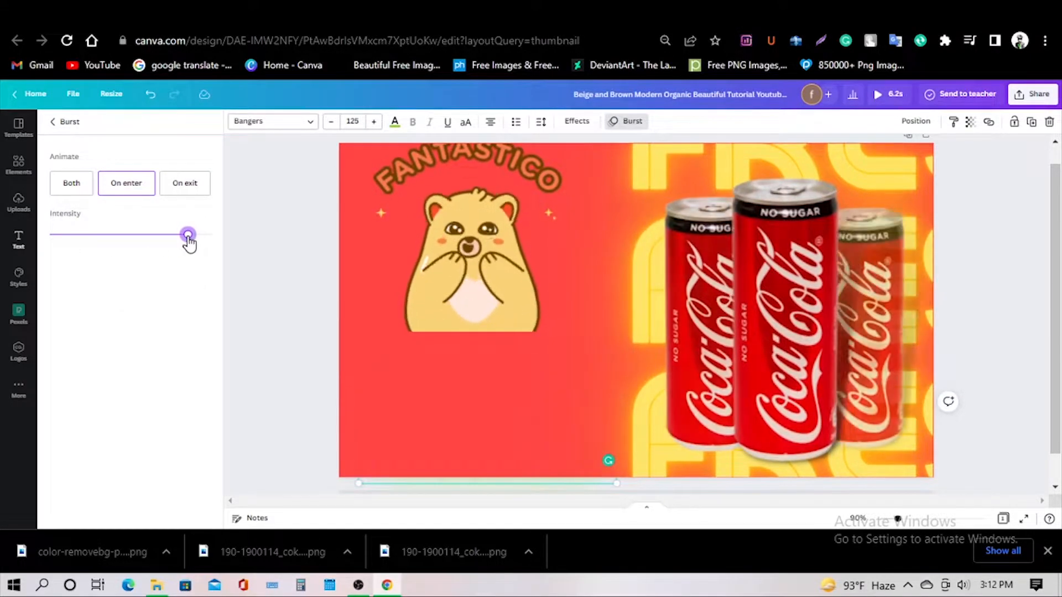
pyautogui.click(508, 366)
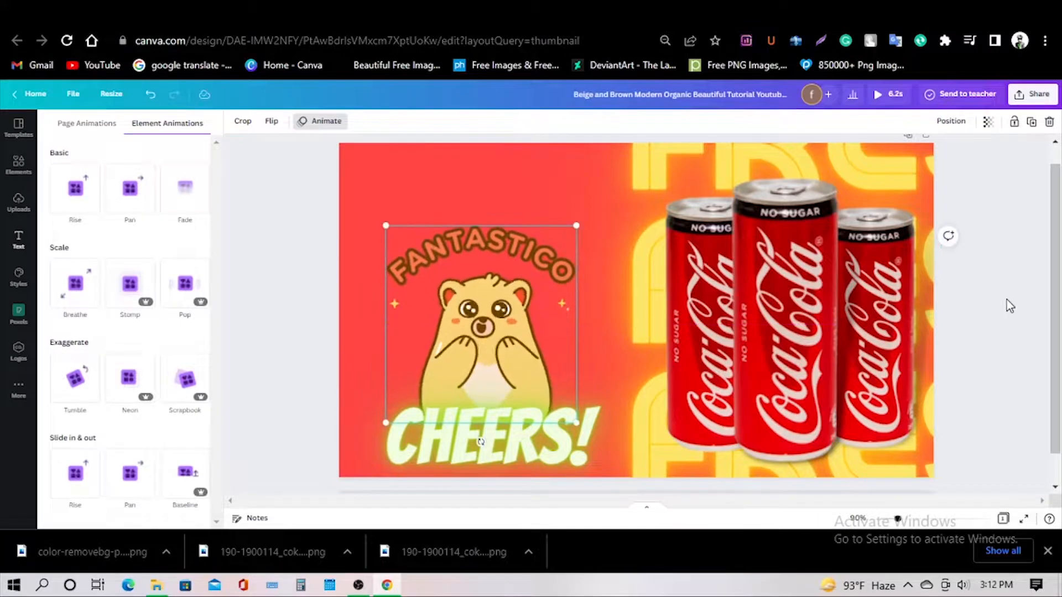
pyautogui.click(1009, 306)
pyautogui.click(916, 175)
pyautogui.click(648, 128)
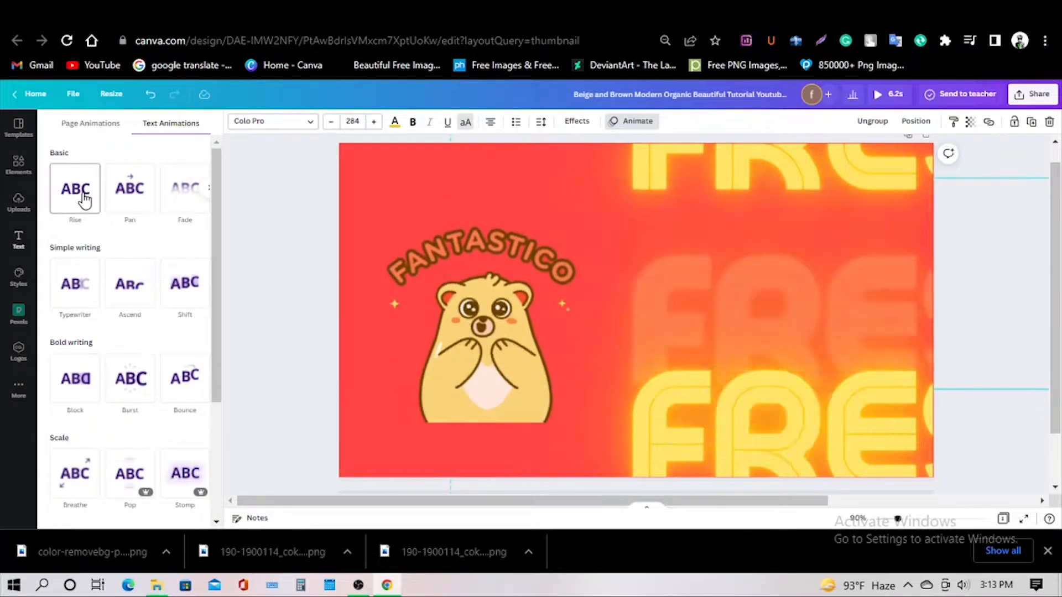
pyautogui.click(675, 160)
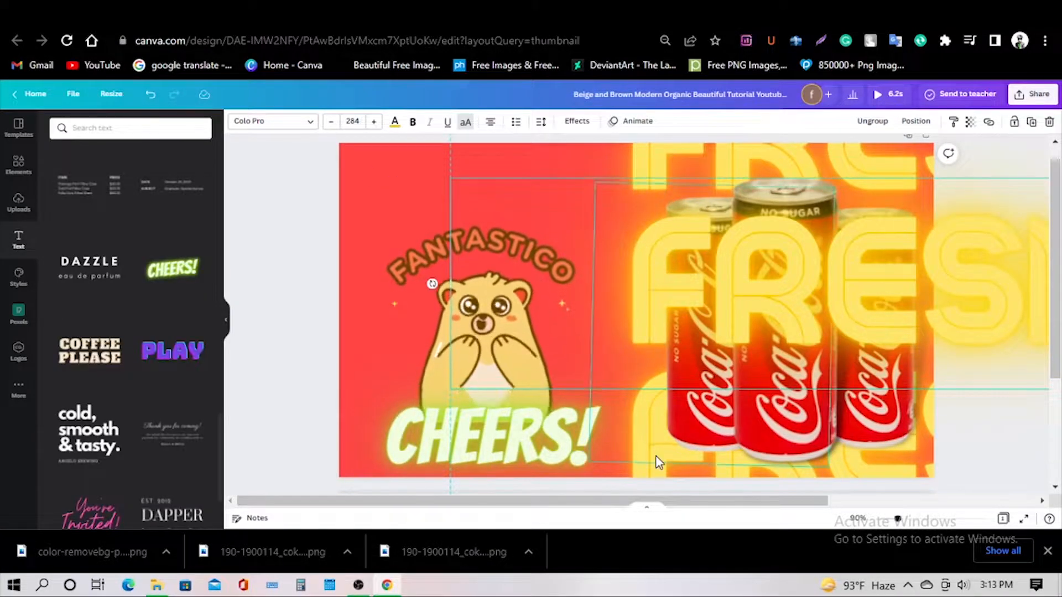
pyautogui.click(981, 333)
# Select the whole FRESH text group behind the cans and apply the Tumble animation to it.
pyautogui.scroll(-3, 980, 332)
pyautogui.click(803, 215)
pyautogui.click(726, 210)
pyautogui.click(816, 316)
pyautogui.click(734, 222)
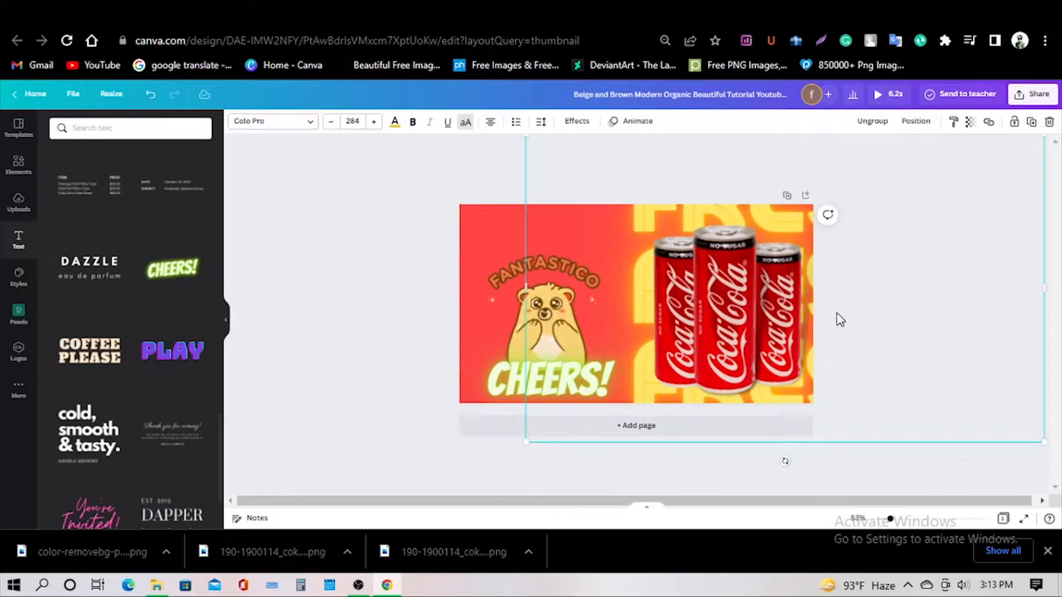
pyautogui.click(635, 121)
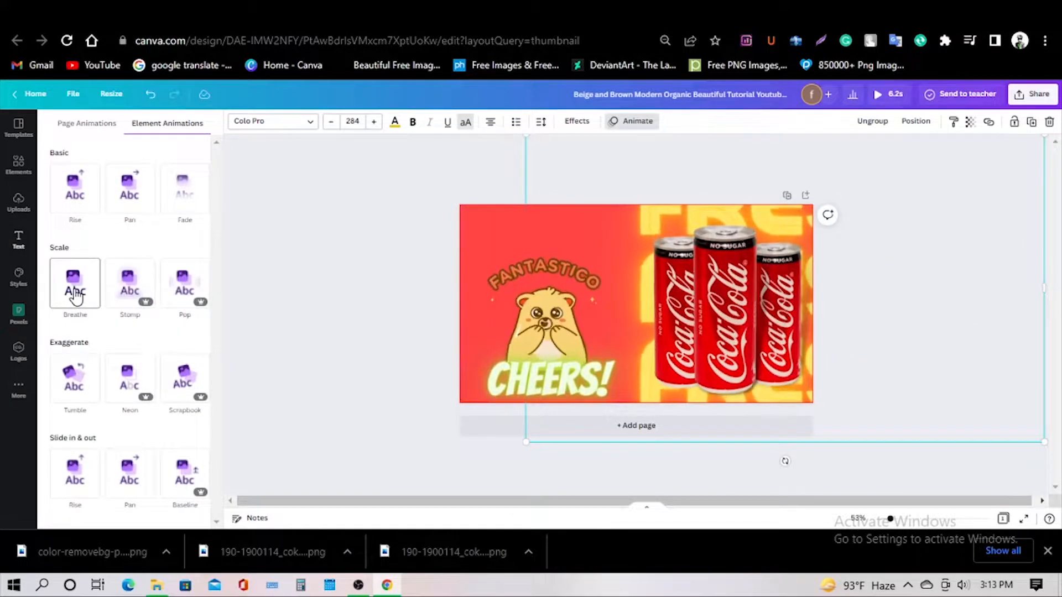
pyautogui.click(75, 386)
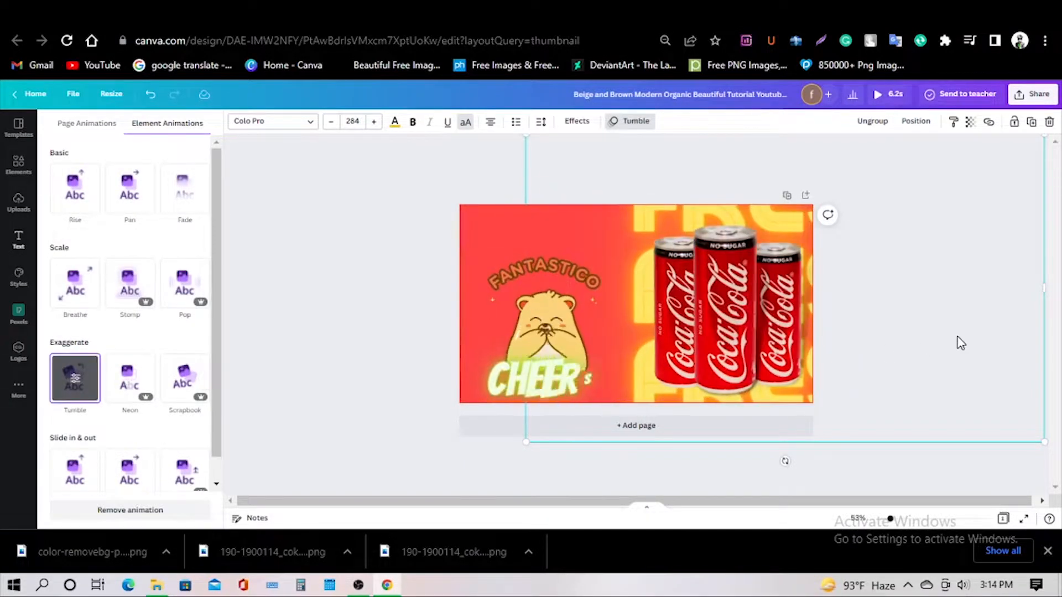
pyautogui.click(948, 343)
# Apply the upward Rise animation to the bear sticker on enter and reduce its speed.
pyautogui.click(562, 328)
pyautogui.click(320, 121)
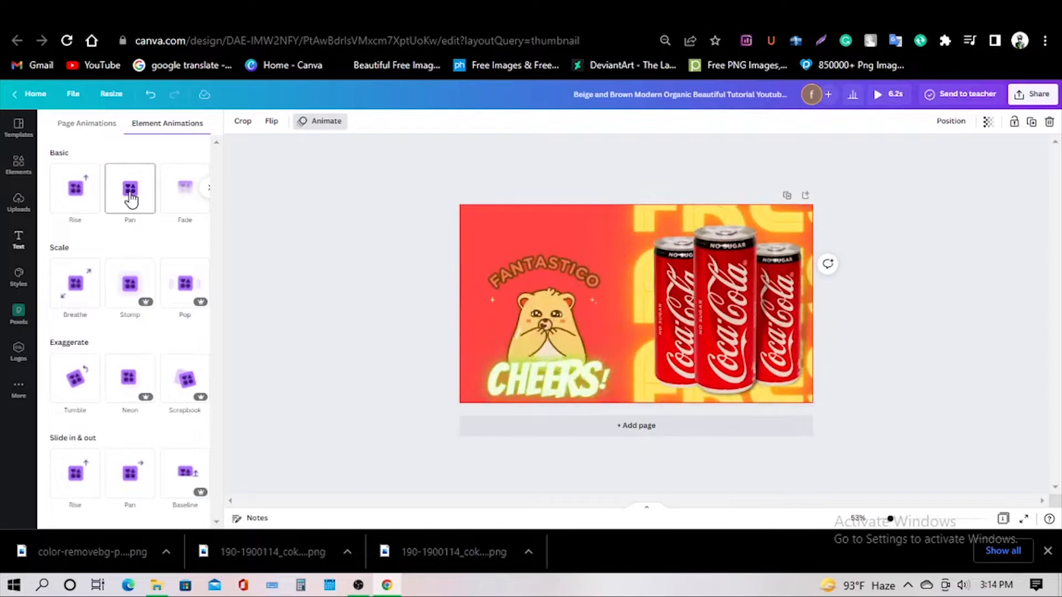
pyautogui.click(99, 194)
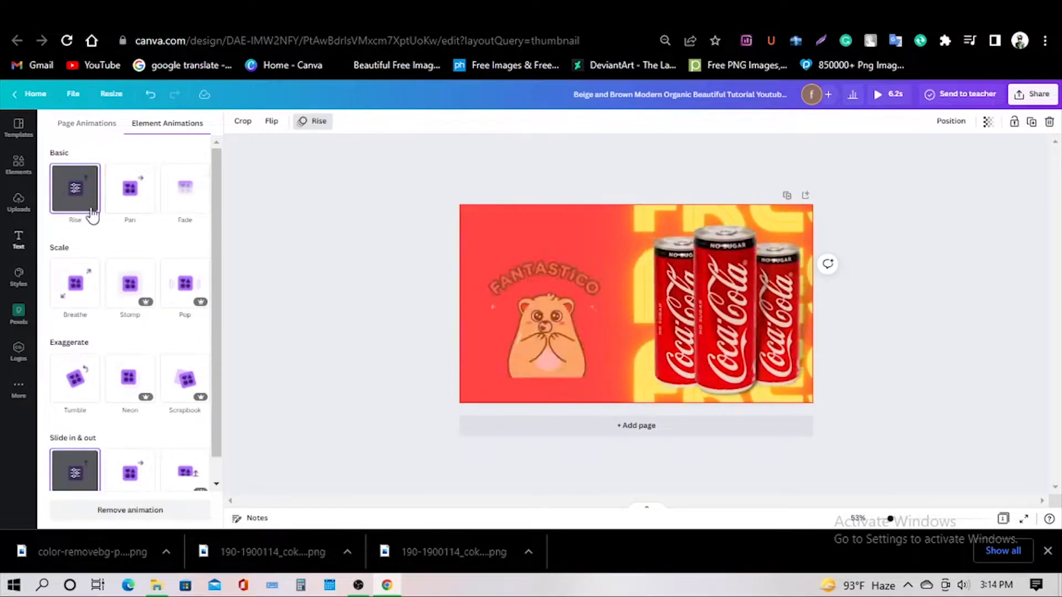
pyautogui.click(83, 190)
pyautogui.moveTo(119, 235); pyautogui.dragTo(72, 238)
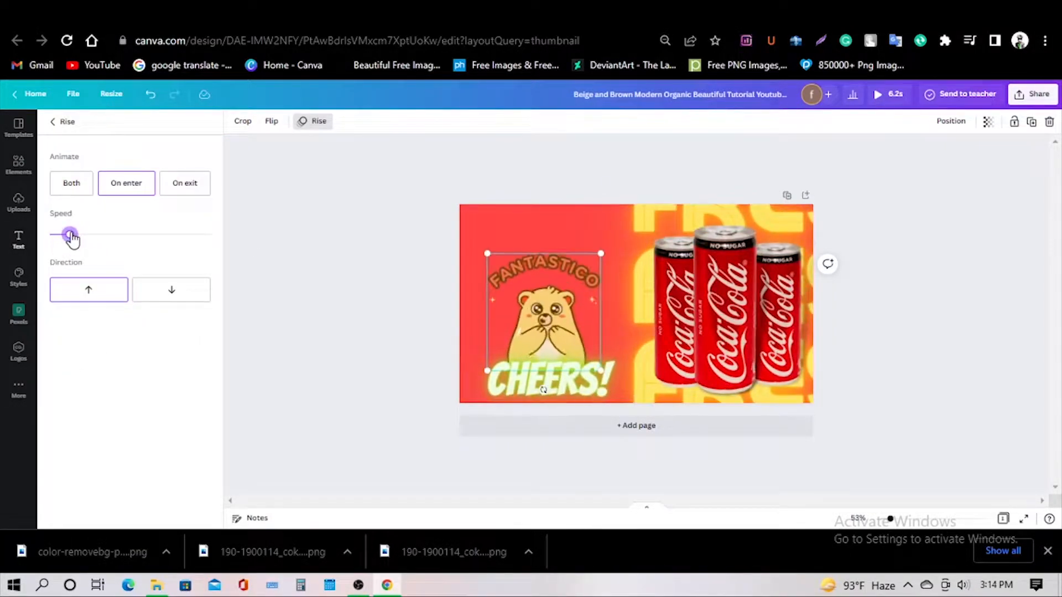
pyautogui.click(872, 268)
# Play the full preview of the animated advertisement and return to editing.
pyautogui.click(887, 94)
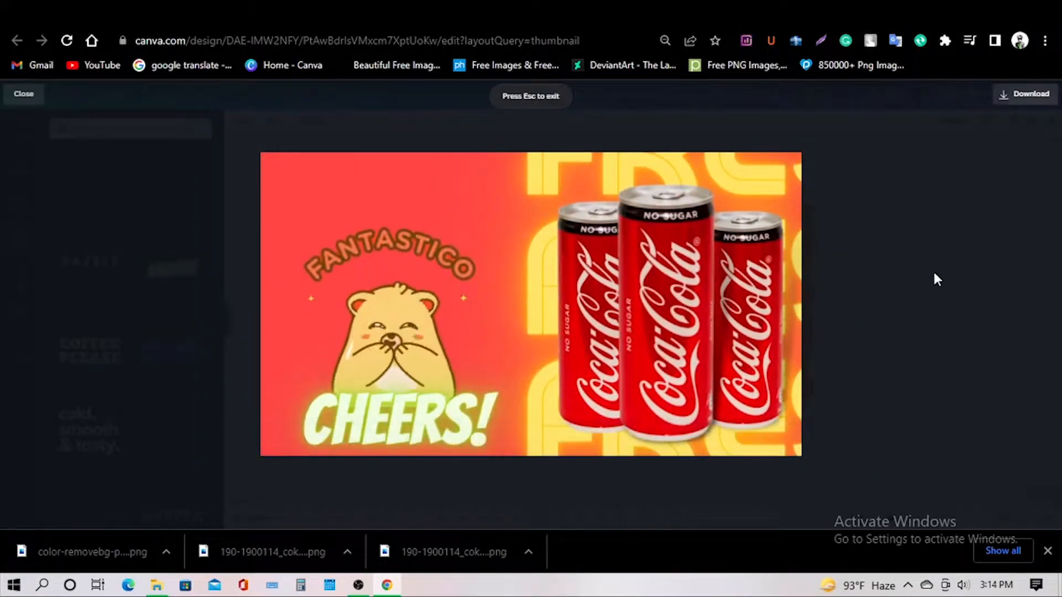
pyautogui.press('Escape')
pyautogui.click(955, 315)
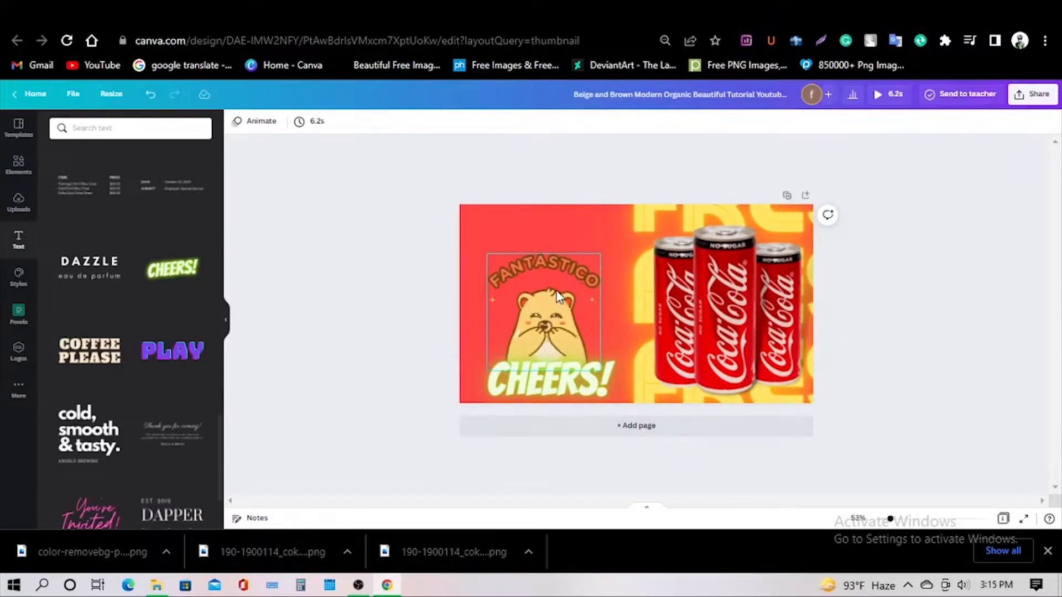
# Add the pink neon GLOW text style and replace its wording with "15% OFF".
pyautogui.scroll(-10, 109, 300)
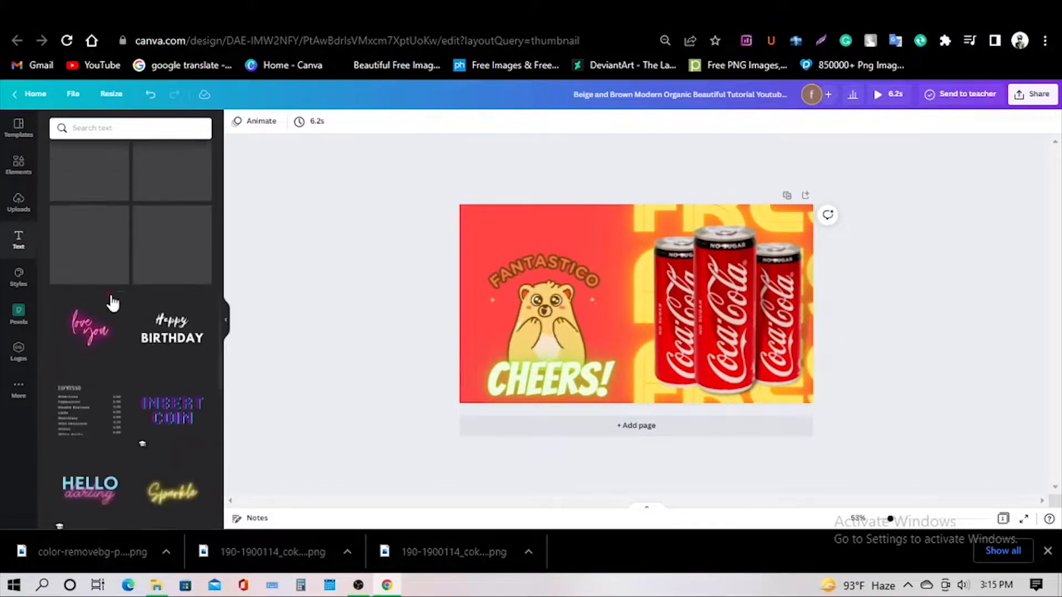
pyautogui.scroll(-3, 105, 301)
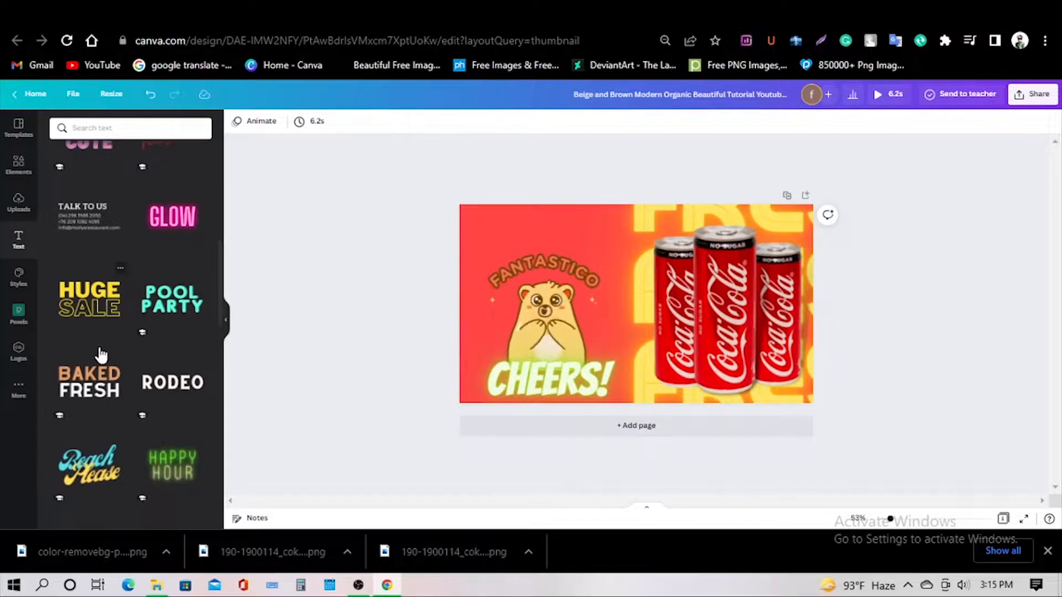
pyautogui.scroll(3, 171, 248)
pyautogui.click(173, 371)
pyautogui.doubleClick(502, 295)
pyautogui.write('15% OFF')
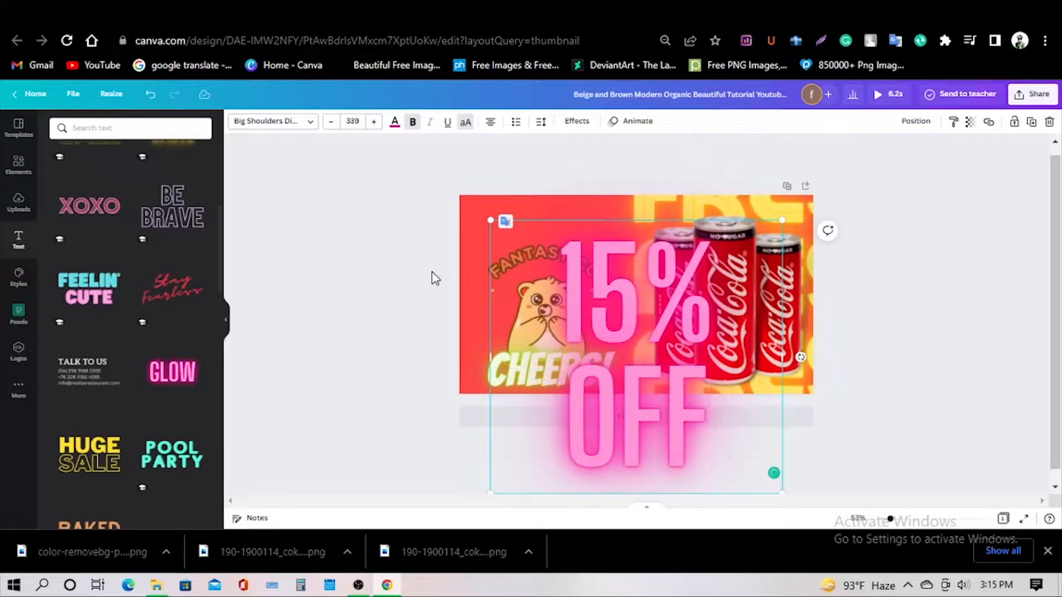
# Shrink the 15% OFF text to size 77.5, place it beside the bear sticker, and apply the Pan animation.
pyautogui.moveTo(782, 492); pyautogui.dragTo(610, 355)
pyautogui.click(617, 460)
pyautogui.click(615, 338)
pyautogui.click(631, 122)
pyautogui.click(128, 197)
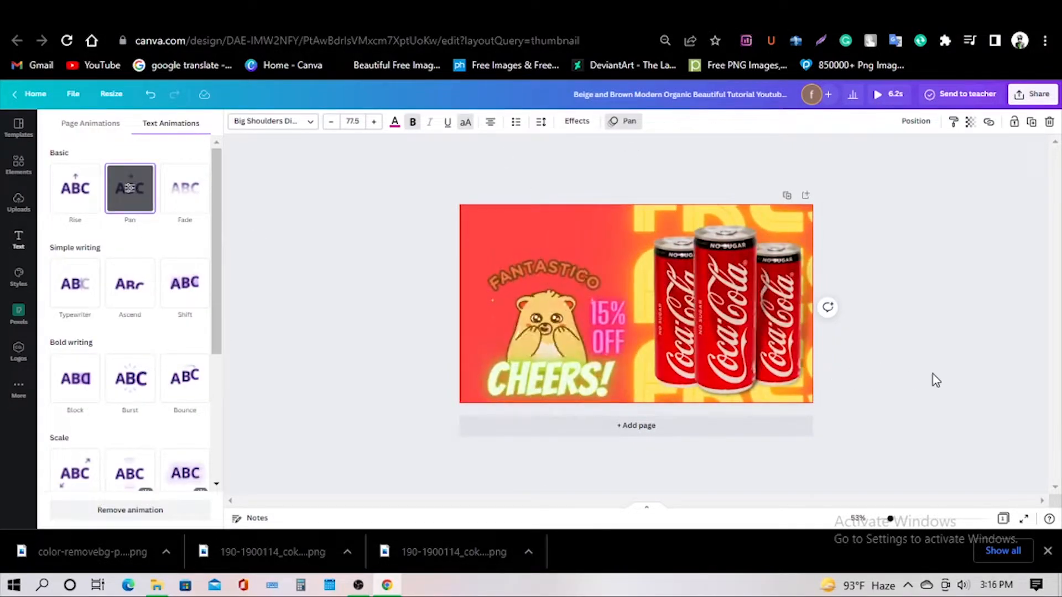
# Replace the CHEERS! wording with COCACOLA and widen its text box to fit on one line.
pyautogui.click(575, 390)
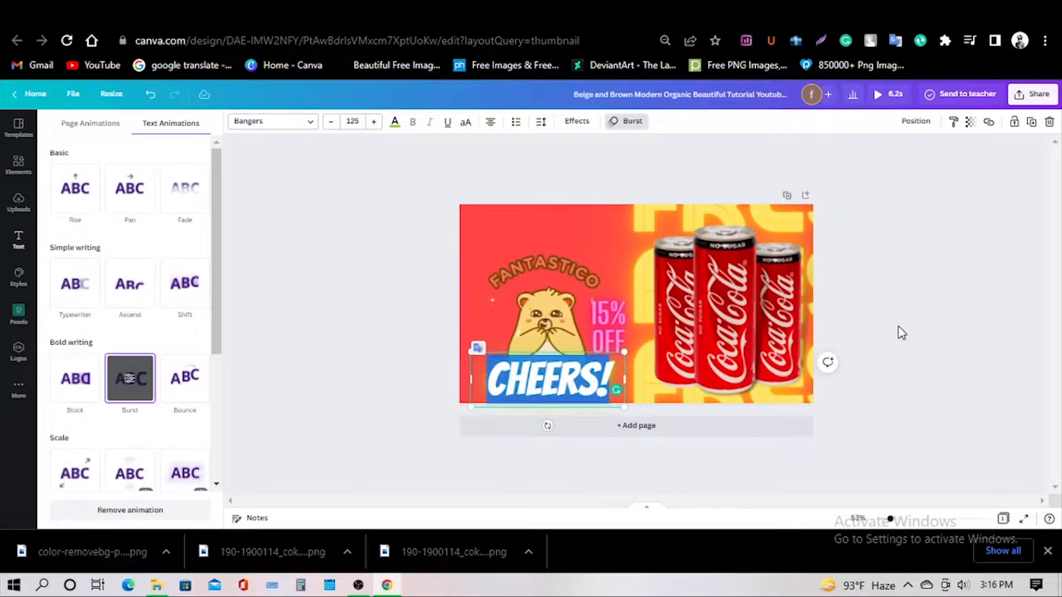
pyautogui.moveTo(624, 379); pyautogui.dragTo(641, 394)
pyautogui.moveTo(573, 409); pyautogui.dragTo(561, 413)
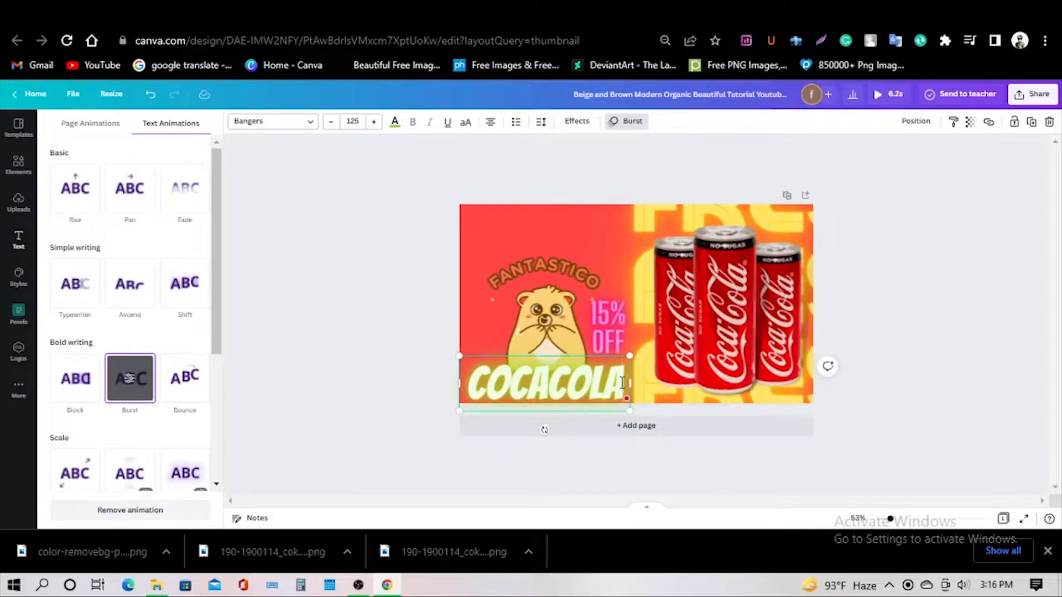
# Recolor the COCACOLA text with the red from the Retro Punch palette.
pyautogui.click(486, 383)
pyautogui.click(395, 121)
pyautogui.click(144, 299)
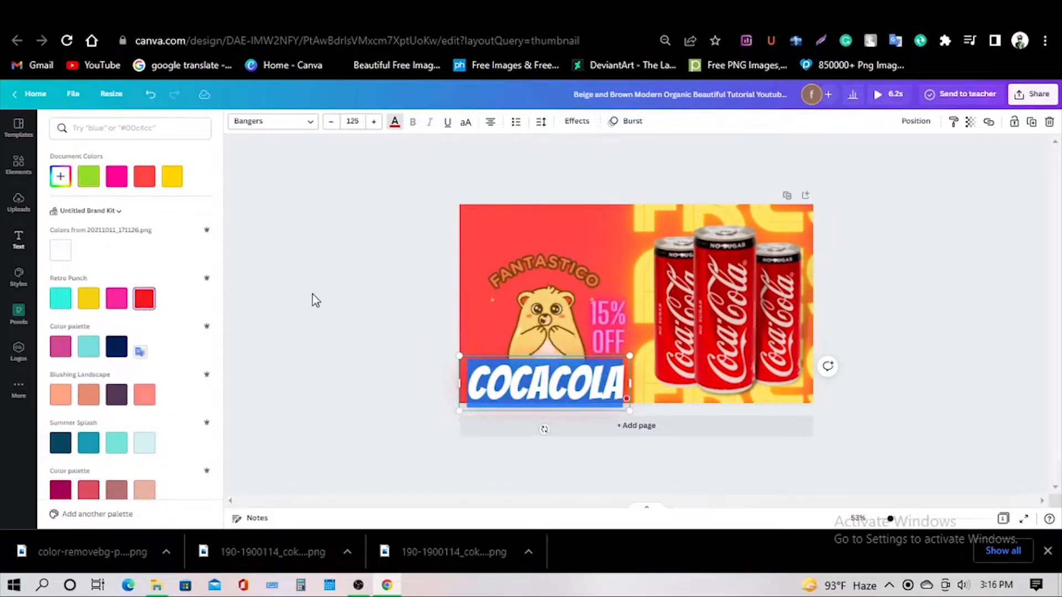
pyautogui.click(877, 346)
pyautogui.click(520, 382)
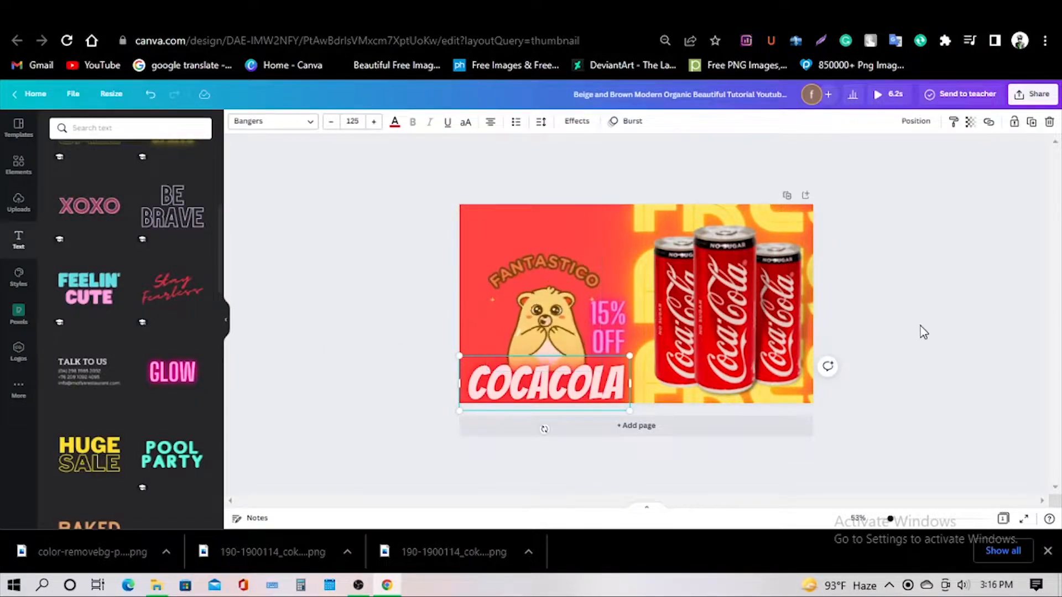
# Preview the advertisement with the reworded red COCACOLA text and return to editing.
pyautogui.click(918, 332)
pyautogui.click(888, 98)
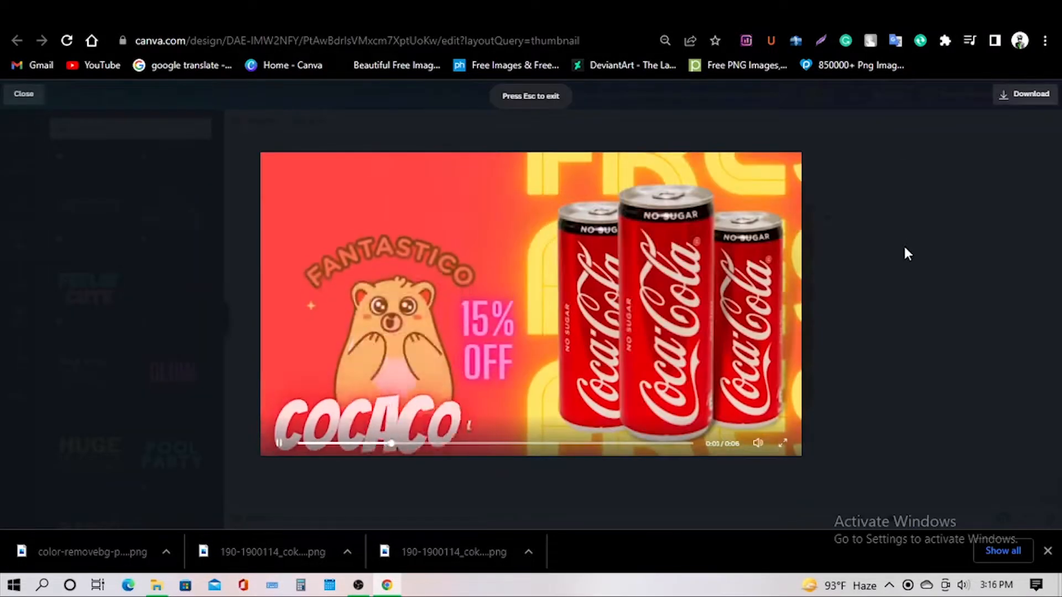
pyautogui.click(22, 96)
# Try the Catalish Huntera Regular font on the COCACOLA text and start a font search for "coca".
pyautogui.click(545, 383)
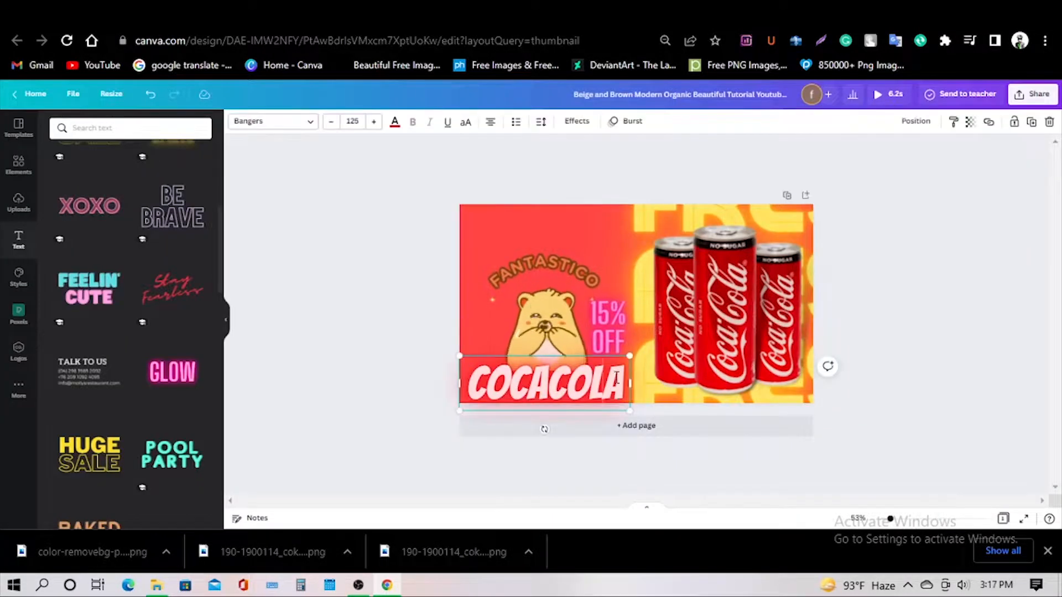
pyautogui.click(271, 121)
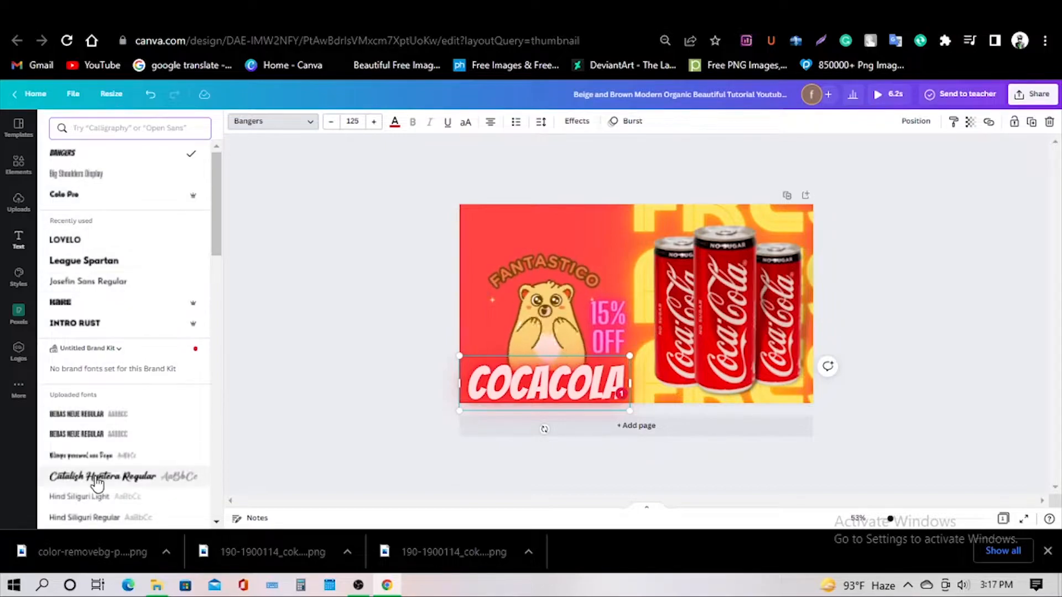
pyautogui.click(102, 476)
pyautogui.scroll(-3, 151, 395)
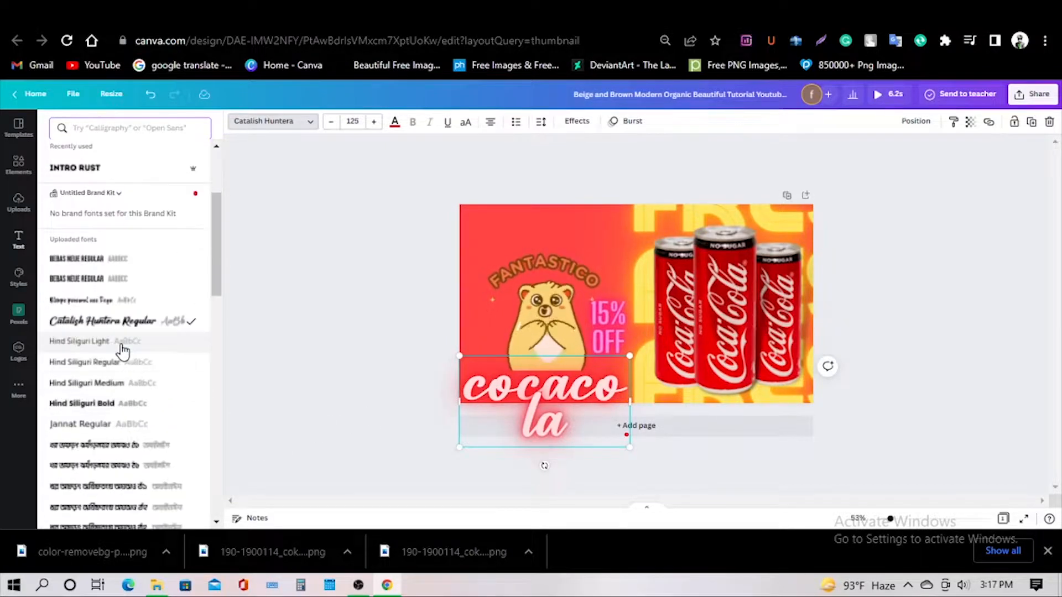
pyautogui.write('coca')
pyautogui.press('BackSpace')
pyautogui.press('BackSpace')
pyautogui.press('BackSpace')
pyautogui.press('BackSpace')
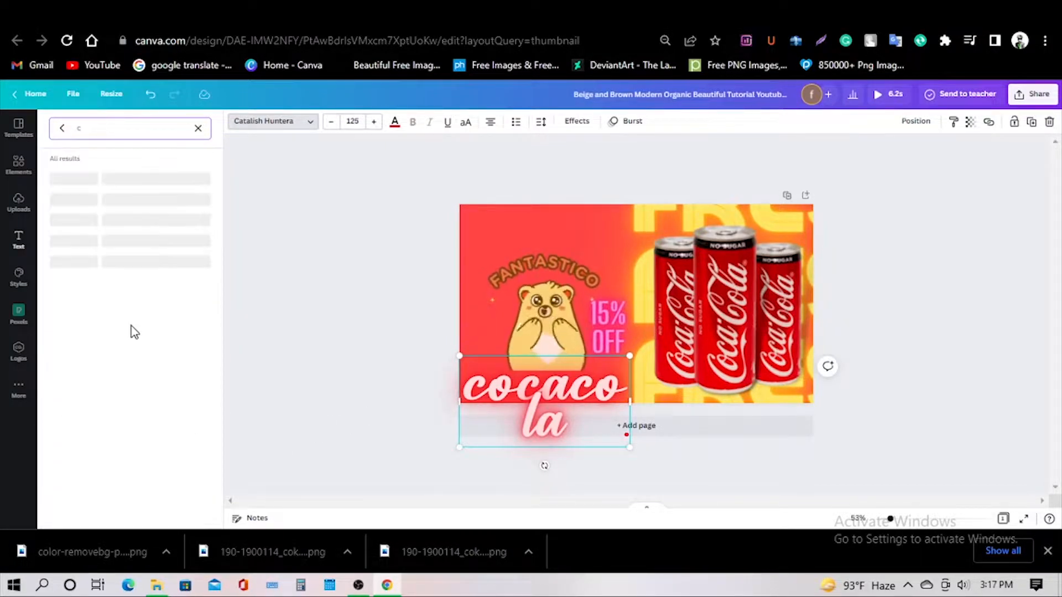
# Try the Bukhari Script and Nickainley fonts on the cocacola text.
pyautogui.scroll(-5, 149, 401)
pyautogui.scroll(-10, 141, 359)
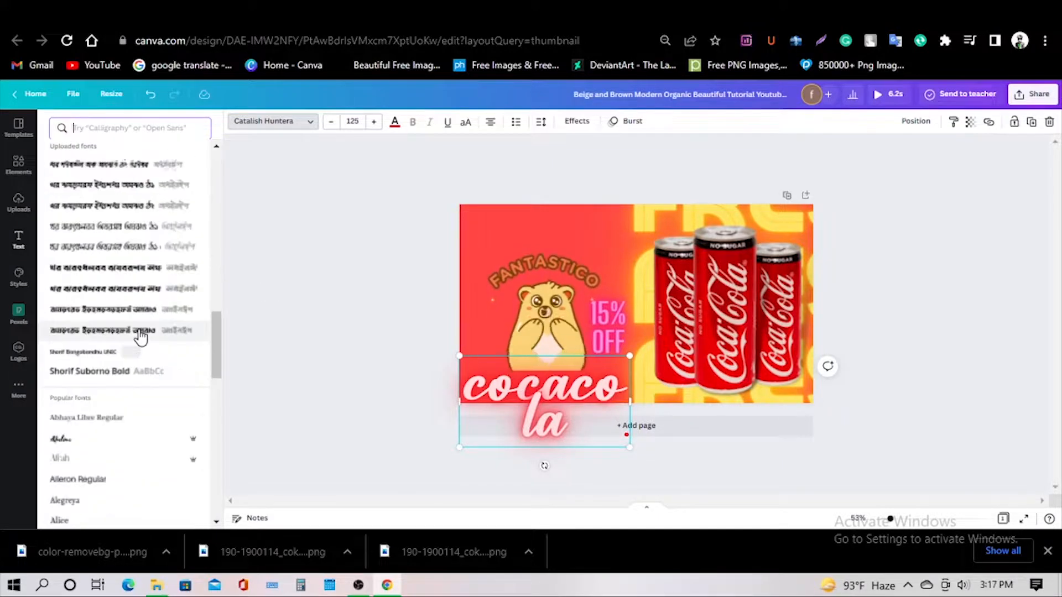
pyautogui.click(115, 423)
pyautogui.scroll(-8, 115, 423)
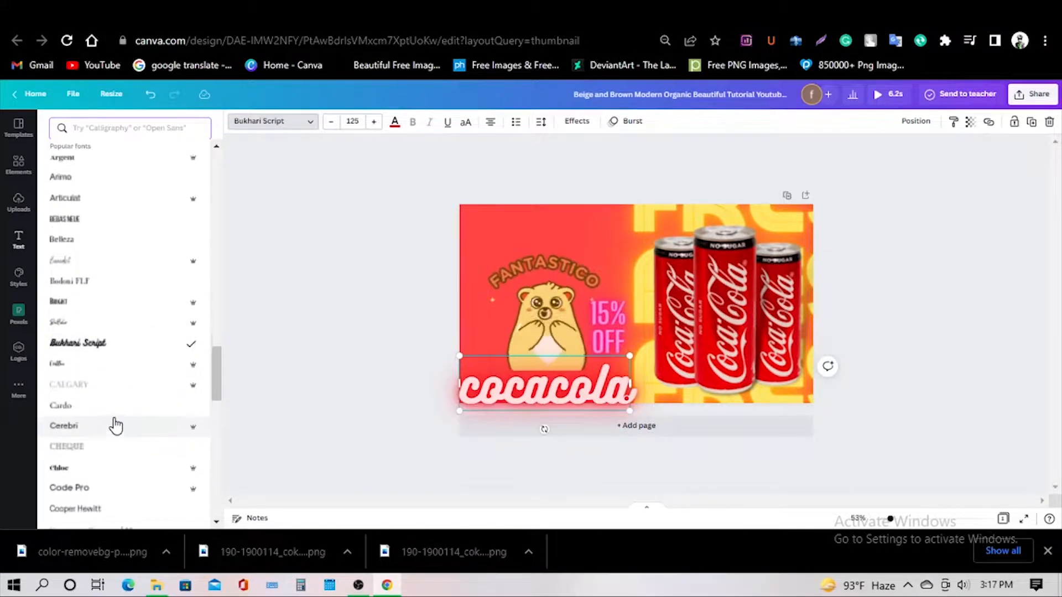
pyautogui.scroll(-12, 79, 429)
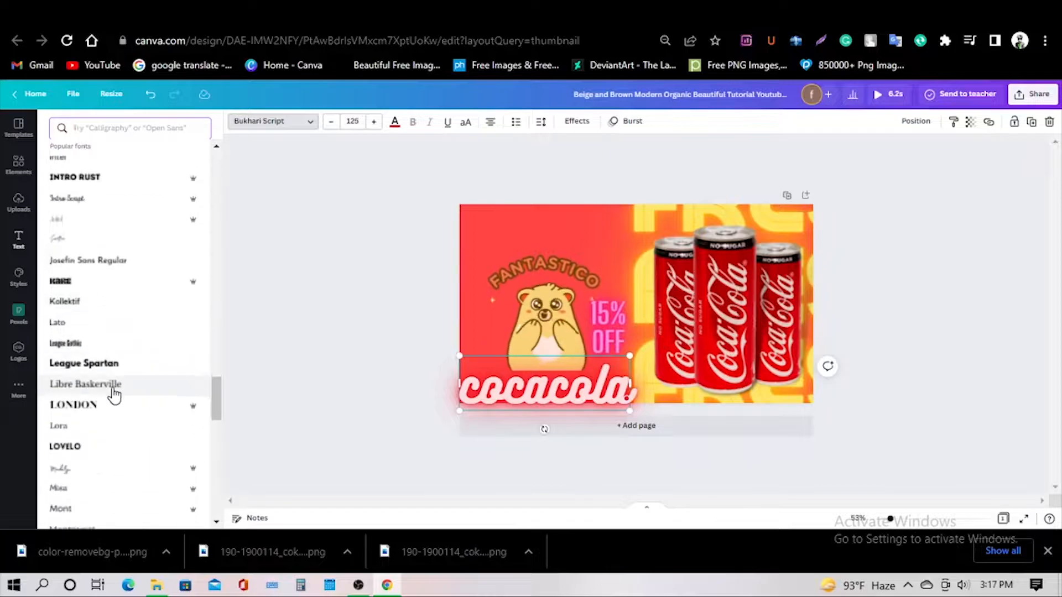
pyautogui.click(107, 385)
pyautogui.scroll(-6, 110, 390)
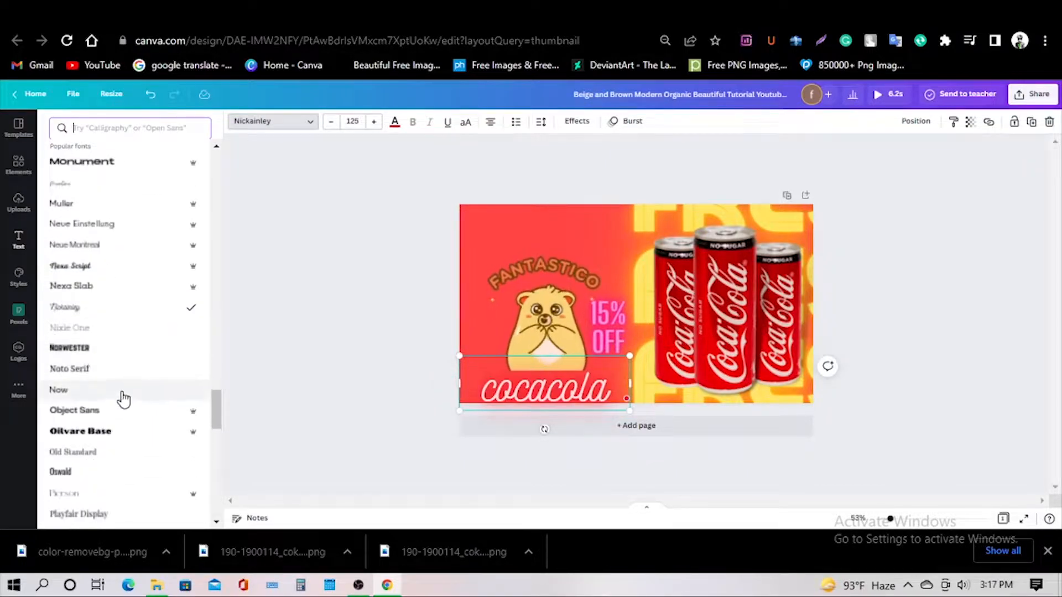
# Try the Aniyah and Beth Ellen fonts on the cocacola text.
pyautogui.scroll(-12, 115, 395)
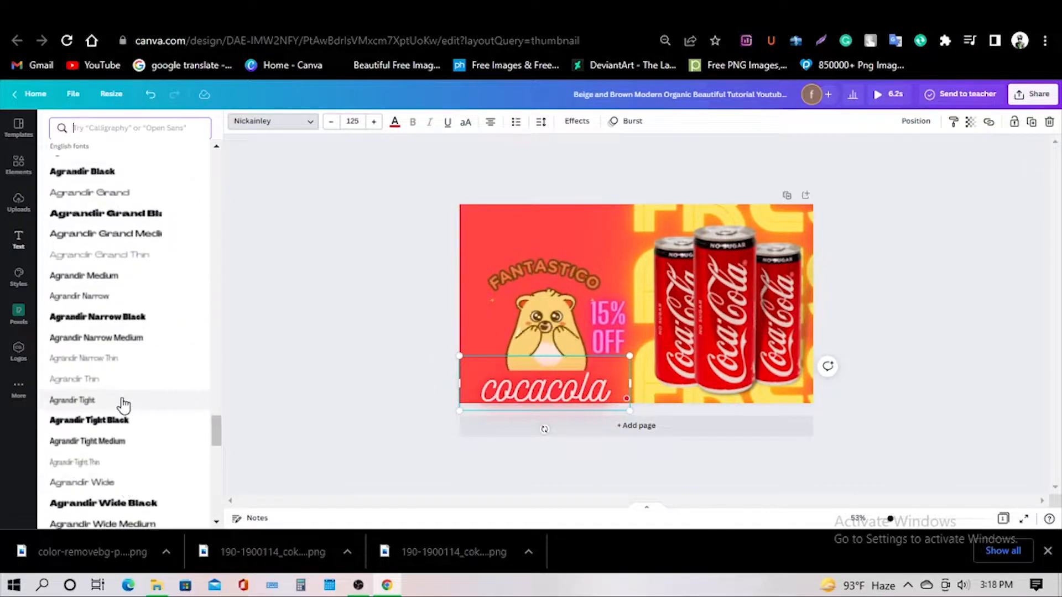
pyautogui.scroll(-5, 130, 412)
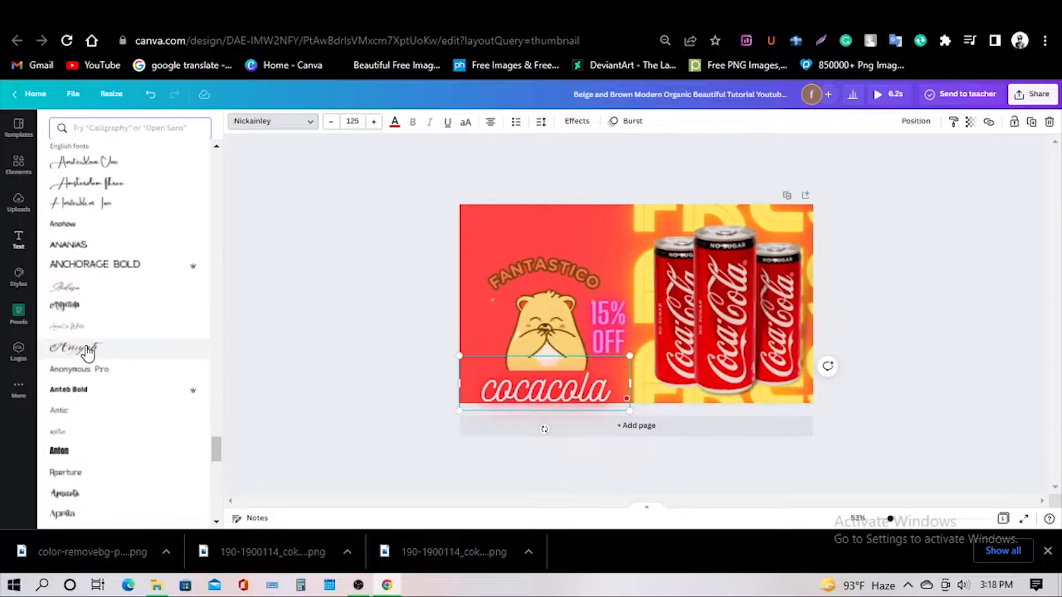
pyautogui.click(87, 349)
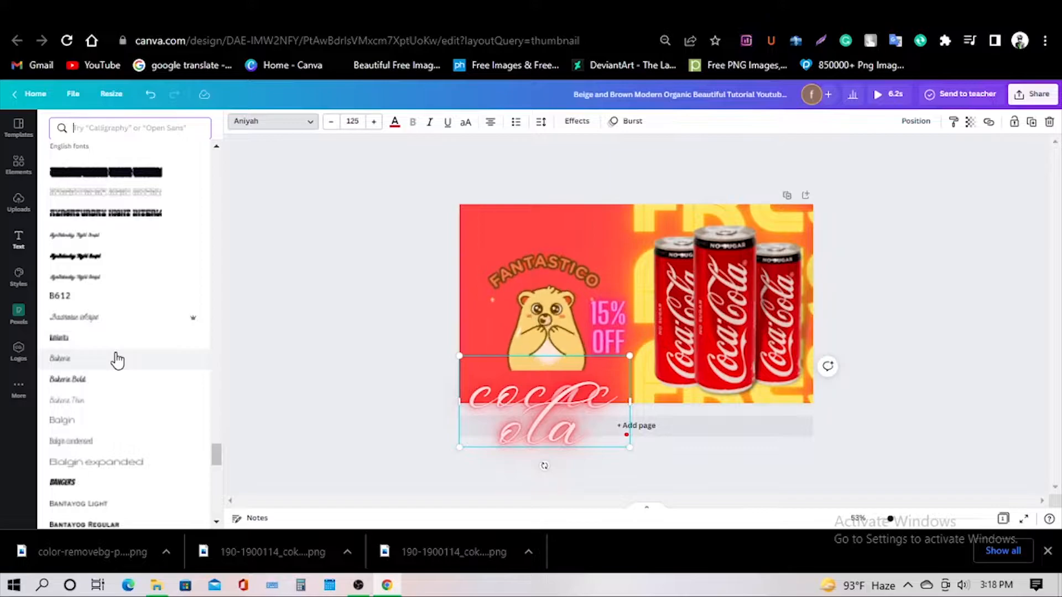
pyautogui.scroll(-10, 117, 360)
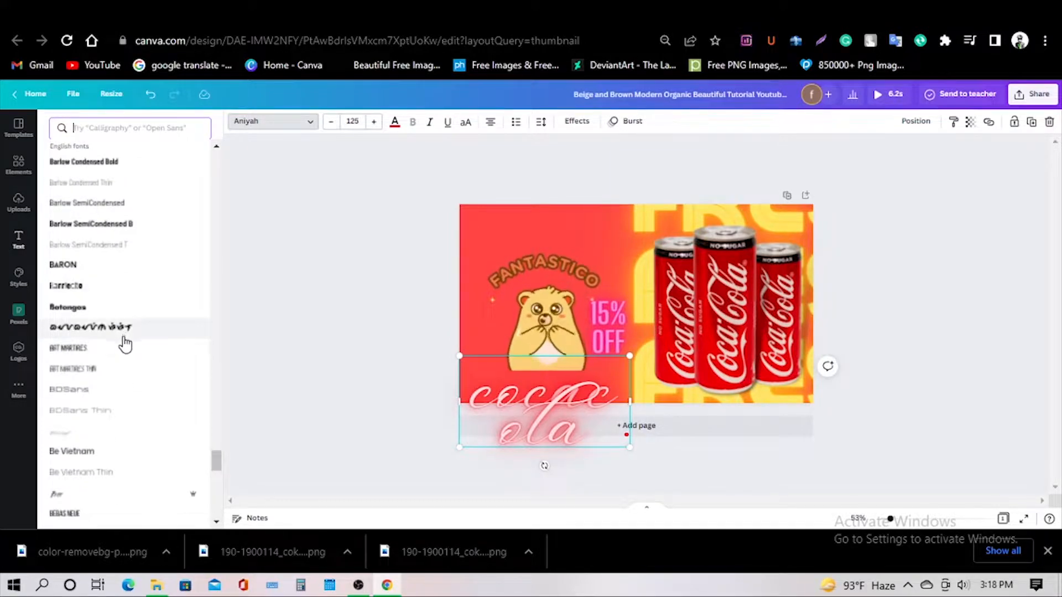
pyautogui.scroll(-10, 121, 359)
pyautogui.click(111, 394)
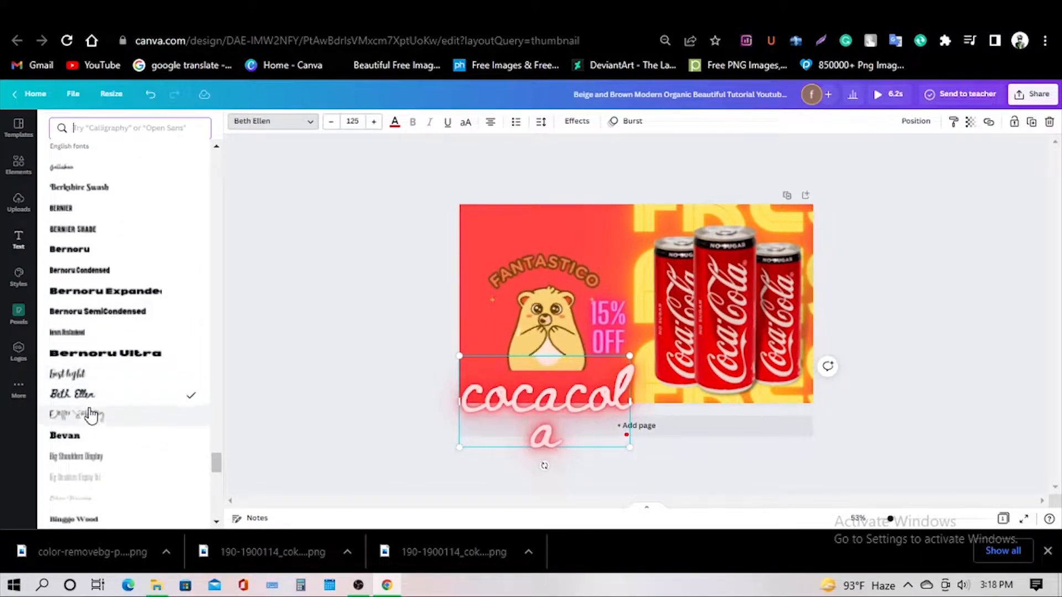
# Try further decorative fonts on the cocacola text, ending with Blueberry.
pyautogui.click(90, 414)
pyautogui.scroll(-5, 116, 404)
pyautogui.click(94, 415)
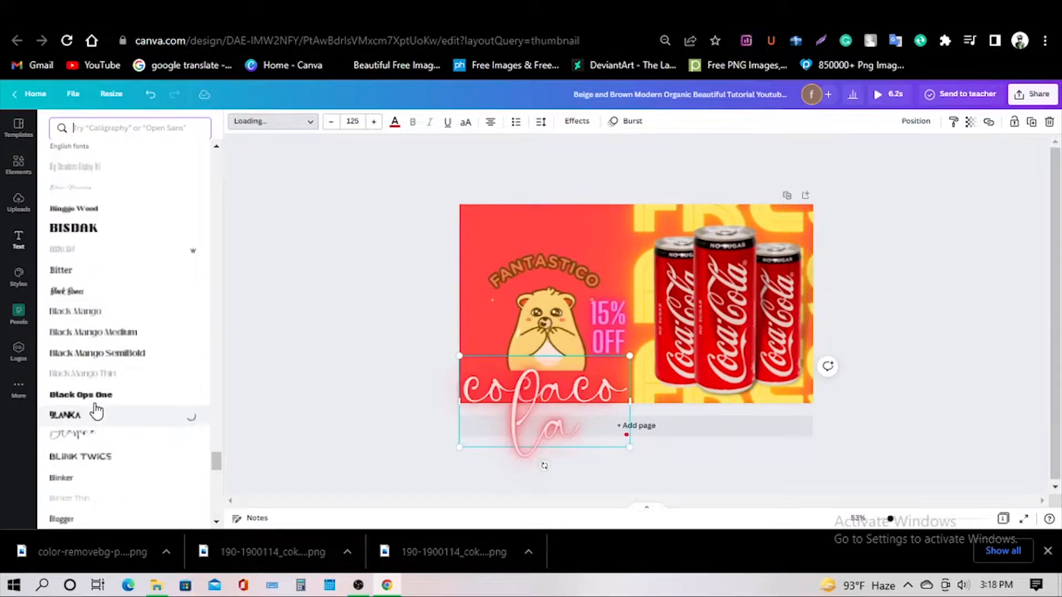
pyautogui.scroll(-6, 105, 332)
pyautogui.click(191, 371)
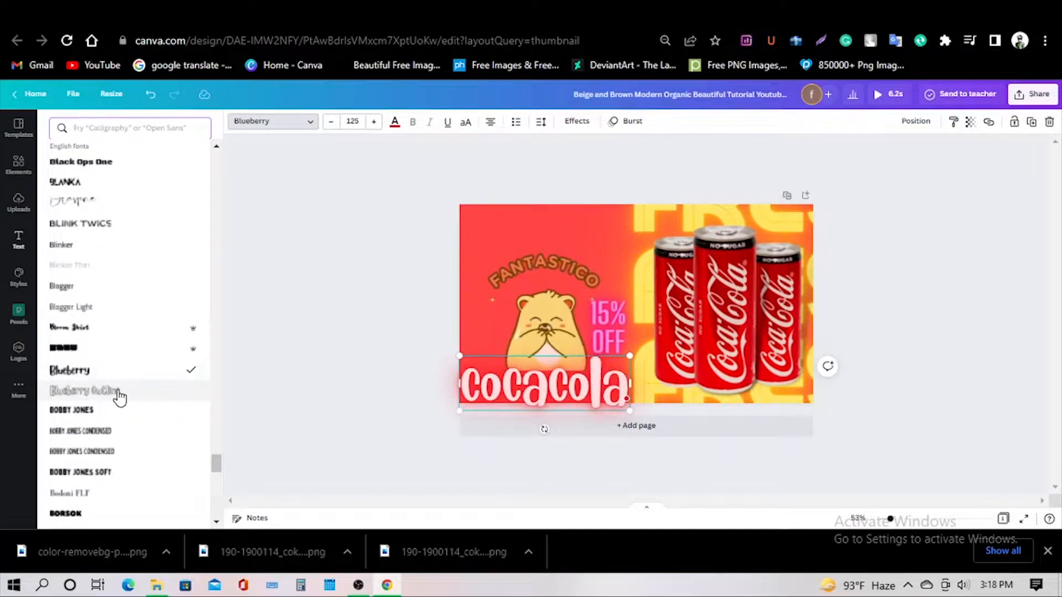
# Set the font of the cocacola text to Brasika.
pyautogui.scroll(-2, 105, 443)
pyautogui.scroll(-3, 127, 409)
pyautogui.click(128, 409)
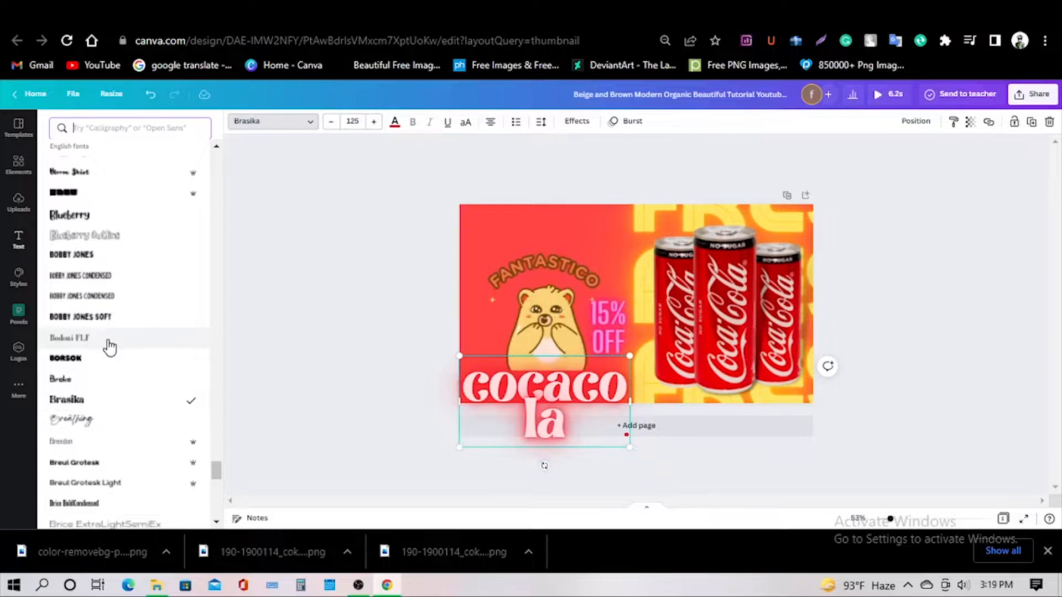
# Reword the text as Coca-Cola on two lines and move the bear sticker and 15% OFF text upward to make room.
pyautogui.moveTo(630, 402)
pyautogui.mouseDown()
pyautogui.moveTo(690, 405)
pyautogui.moveTo(620, 401)
pyautogui.moveTo(634, 418)
pyautogui.mouseUp()
pyautogui.click(491, 421)
pyautogui.moveTo(551, 338); pyautogui.dragTo(548, 304)
pyautogui.moveTo(611, 323); pyautogui.dragTo(611, 314)
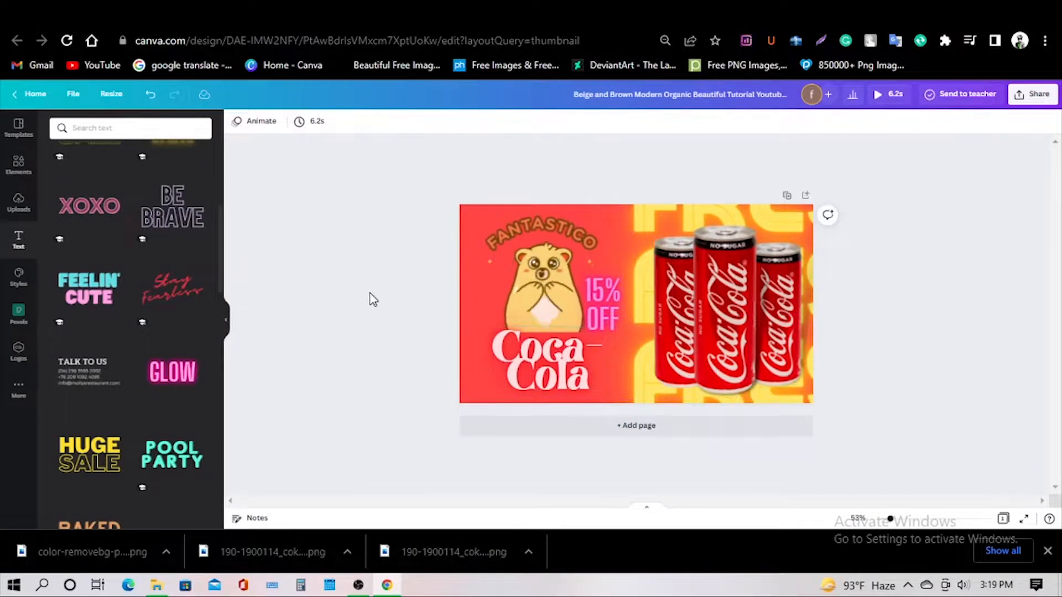
# Play the full preview with the two-line Coca-Cola text and close it.
pyautogui.click(880, 95)
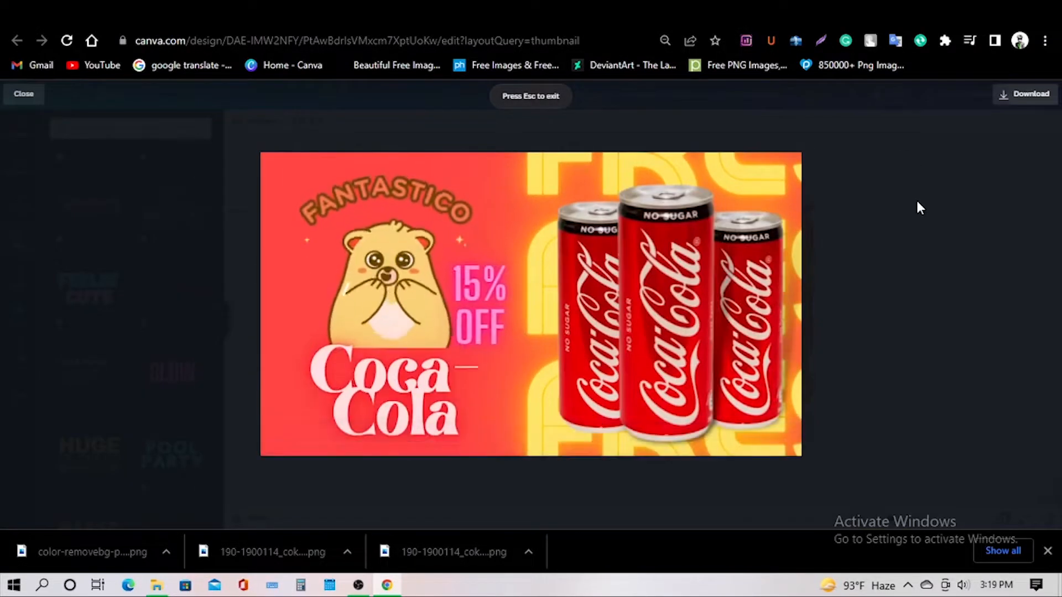
pyautogui.click(11, 91)
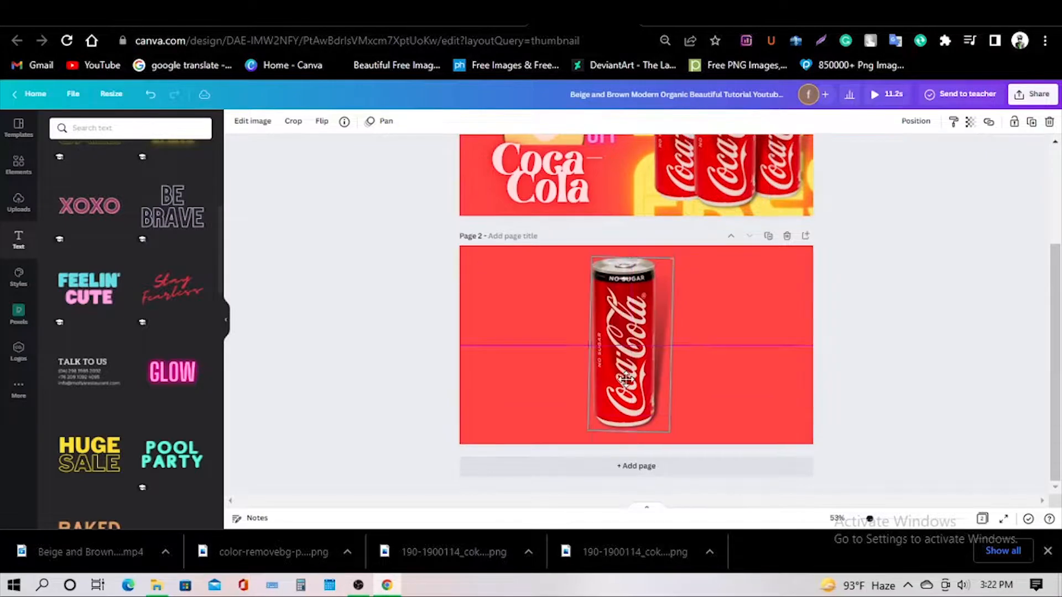
# Search the templates for "neon" and add the MUSIC COVER design on a new third page.
pyautogui.click(752, 319)
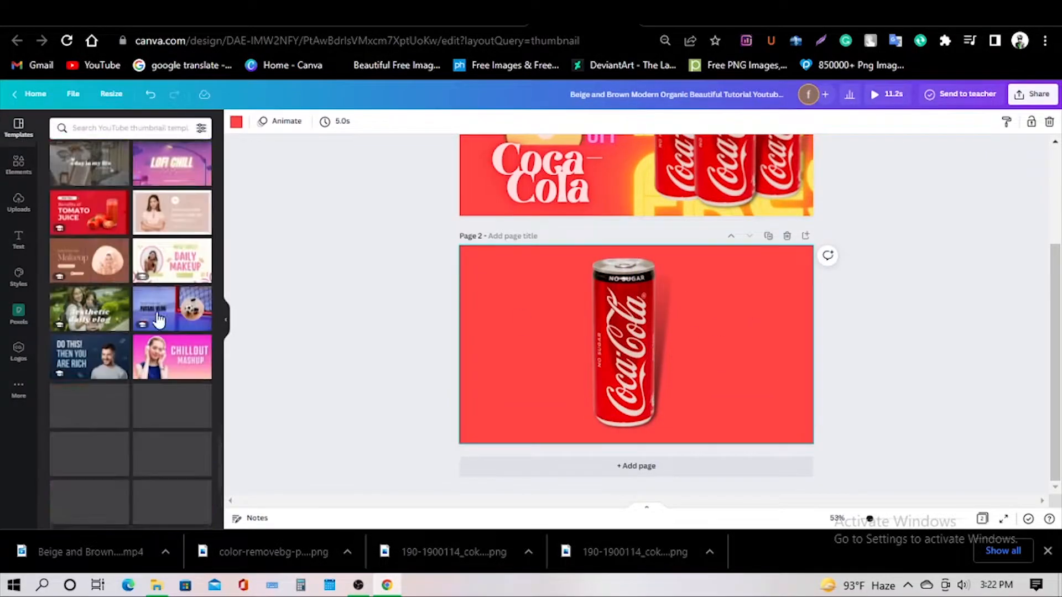
pyautogui.click(118, 128)
pyautogui.write('neon')
pyautogui.press('Return')
pyautogui.scroll(-16, 155, 299)
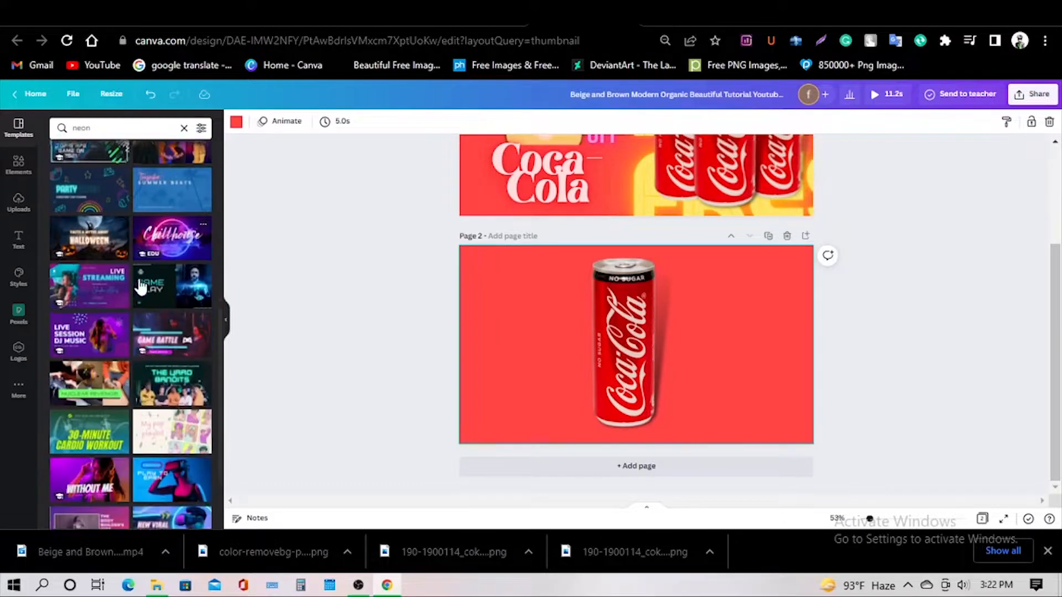
pyautogui.scroll(14, 156, 301)
pyautogui.scroll(3, 157, 302)
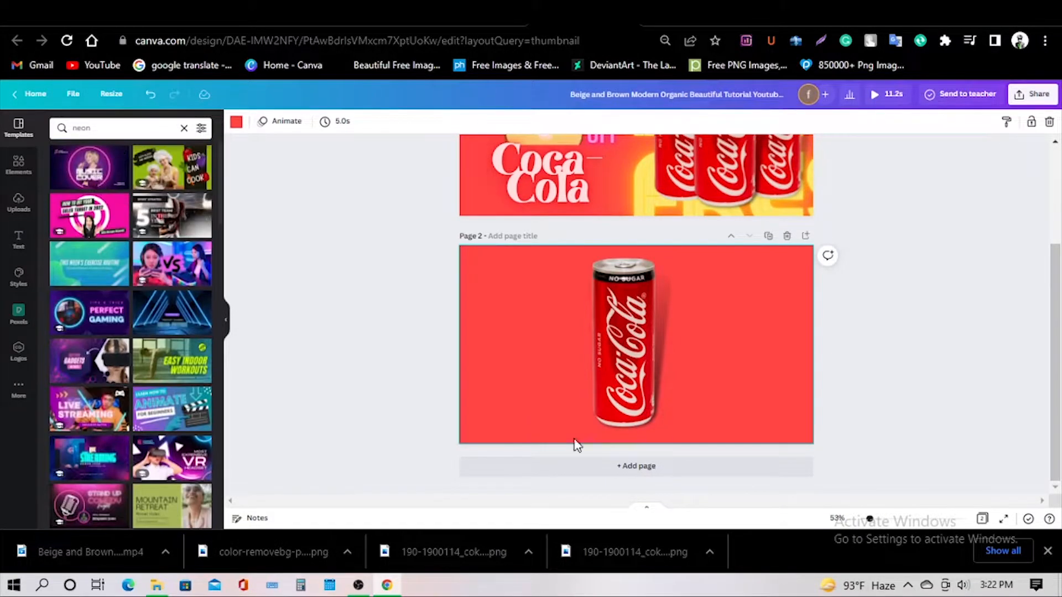
pyautogui.click(637, 466)
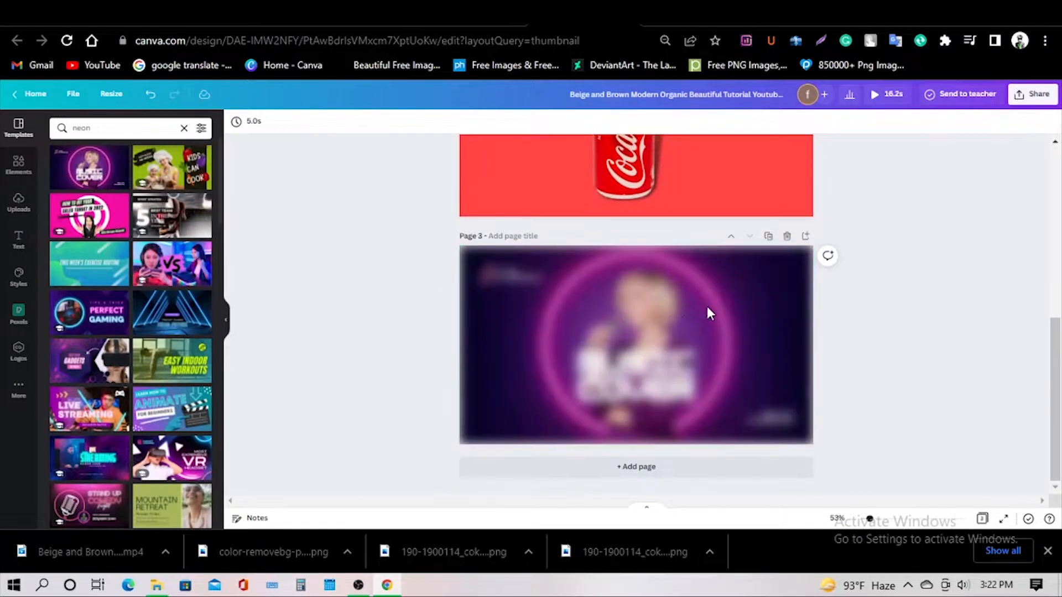
# Move the pink neon ring from the MUSIC COVER design onto page 2 so it surrounds the can.
pyautogui.moveTo(706, 306); pyautogui.dragTo(707, 198)
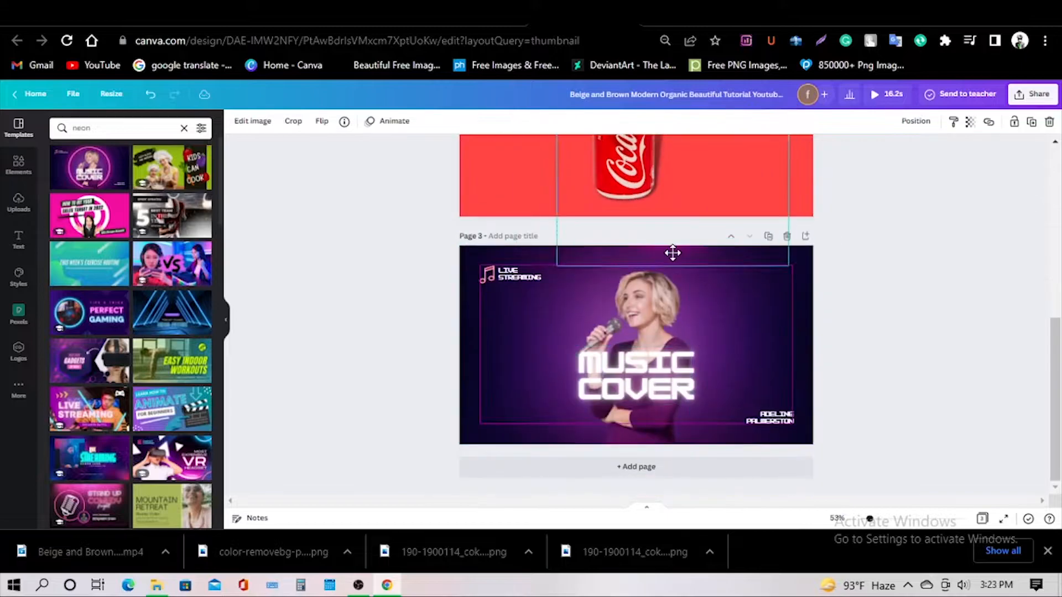
pyautogui.rightClick(699, 198)
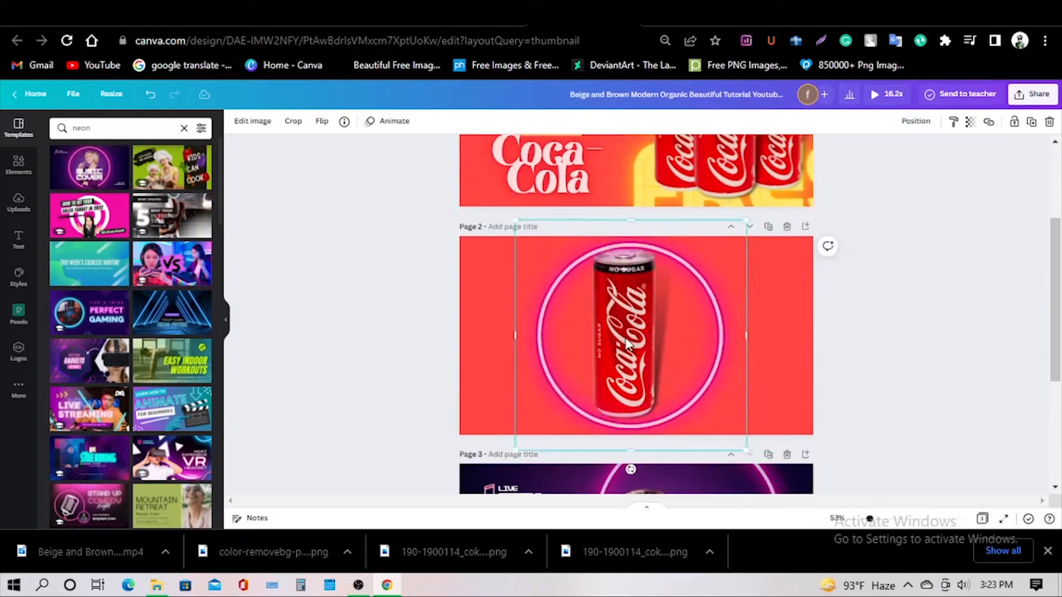
pyautogui.click(856, 397)
# Shrink the single can on page 2 and center the can and the neon ring around each other.
pyautogui.moveTo(687, 276); pyautogui.dragTo(664, 270)
pyautogui.click(636, 293)
pyautogui.moveTo(635, 319); pyautogui.dragTo(634, 314)
pyautogui.moveTo(663, 265); pyautogui.dragTo(653, 285)
pyautogui.moveTo(628, 349); pyautogui.dragTo(633, 338)
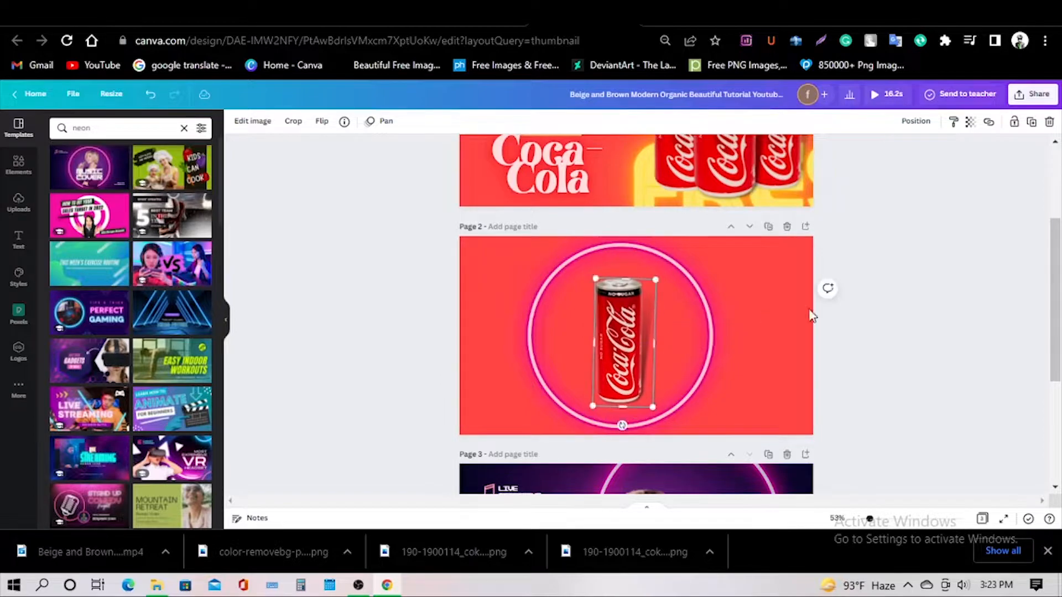
pyautogui.moveTo(703, 371); pyautogui.dragTo(706, 372)
pyautogui.moveTo(630, 340); pyautogui.dragTo(637, 340)
# Copy the three cans from page 1 onto page 2 and delete the single can there.
pyautogui.click(670, 344)
pyautogui.scroll(1, 691, 310)
pyautogui.click(675, 221)
pyautogui.keyDown('shift'); pyautogui.click(724, 218); pyautogui.keyUp('shift')
pyautogui.keyDown('shift'); pyautogui.click(777, 214); pyautogui.keyUp('shift')
pyautogui.hotkey('ctrl', 'c')
pyautogui.scroll(-3, 718, 249)
pyautogui.hotkey('ctrl', 'v')
pyautogui.moveTo(628, 259); pyautogui.dragTo(656, 265)
pyautogui.click(622, 271)
pyautogui.press('Delete')
# Scale down the three cans on page 2 and center them inside the neon ring.
pyautogui.moveTo(718, 170); pyautogui.dragTo(688, 194)
pyautogui.moveTo(627, 266); pyautogui.dragTo(642, 259)
pyautogui.moveTo(704, 190); pyautogui.dragTo(665, 221)
pyautogui.moveTo(614, 271); pyautogui.dragTo(631, 256)
pyautogui.moveTo(682, 204); pyautogui.dragTo(688, 201)
pyautogui.click(811, 269)
pyautogui.moveTo(530, 245); pyautogui.dragTo(535, 251)
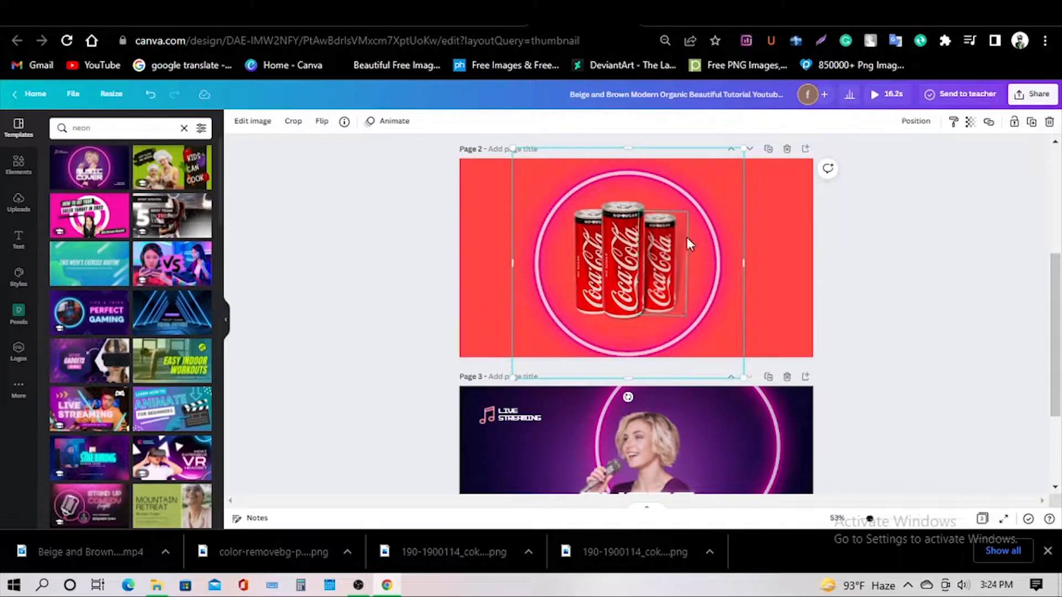
# Apply the Pop scale animation to the three cans on page 2.
pyautogui.click(849, 263)
pyautogui.click(253, 121)
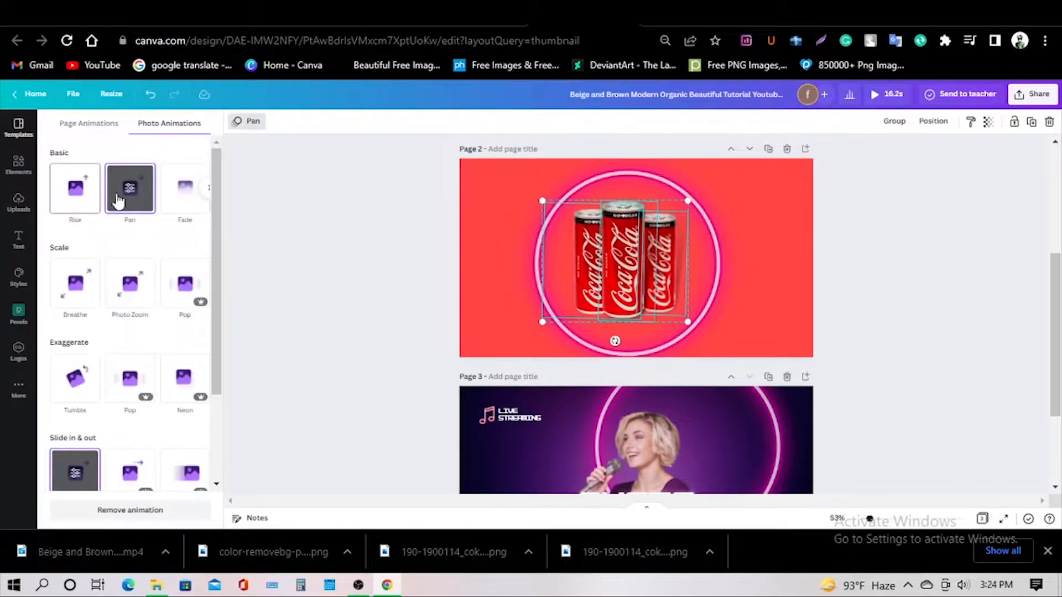
pyautogui.click(185, 284)
# Shift the neon ring on page 2 toward the right half of the page.
pyautogui.click(704, 315)
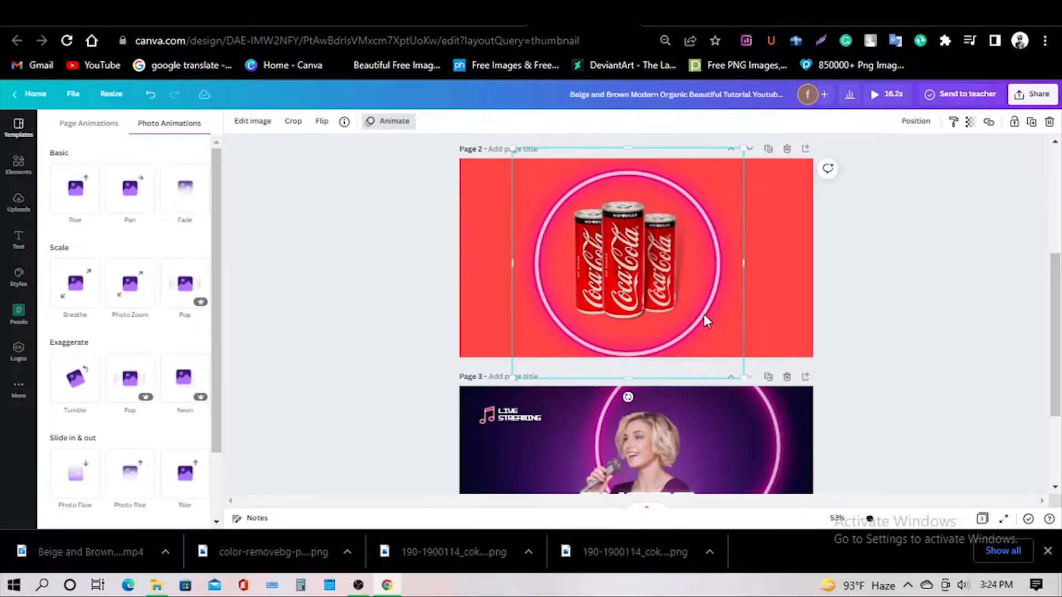
pyautogui.scroll(-1, 504, 358)
pyautogui.scroll(1, 504, 360)
pyautogui.moveTo(538, 264); pyautogui.dragTo(597, 264)
pyautogui.keyDown('shift'); pyautogui.click(587, 282); pyautogui.keyUp('shift')
pyautogui.keyDown('shift'); pyautogui.click(624, 279); pyautogui.keyUp('shift')
pyautogui.keyDown('shift'); pyautogui.click(664, 280); pyautogui.keyUp('shift')
pyautogui.click(849, 265)
pyautogui.moveTo(666, 280); pyautogui.dragTo(620, 281)
pyautogui.click(572, 283)
pyautogui.keyDown('shift'); pyautogui.click(608, 283); pyautogui.keyUp('shift')
pyautogui.hotkey('ctrl', 'z')
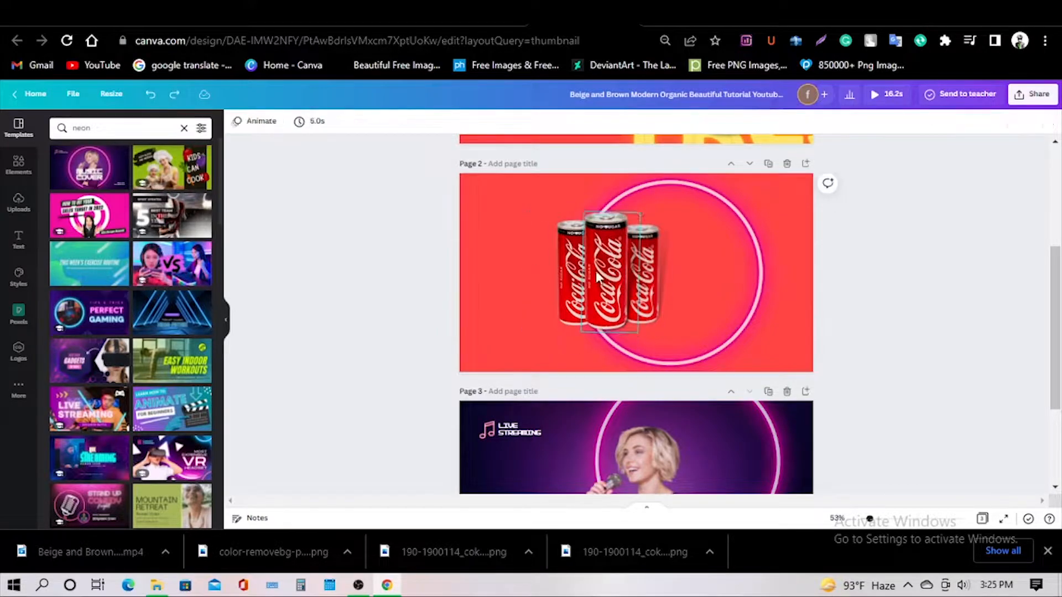
pyautogui.hotkey('ctrl', 'z')
# Move the three cans on page 2 to the right and center the neon ring around them.
pyautogui.click(493, 278)
pyautogui.click(588, 285)
pyautogui.moveTo(601, 296); pyautogui.dragTo(665, 296)
pyautogui.click(927, 308)
pyautogui.moveTo(571, 393); pyautogui.dragTo(602, 408)
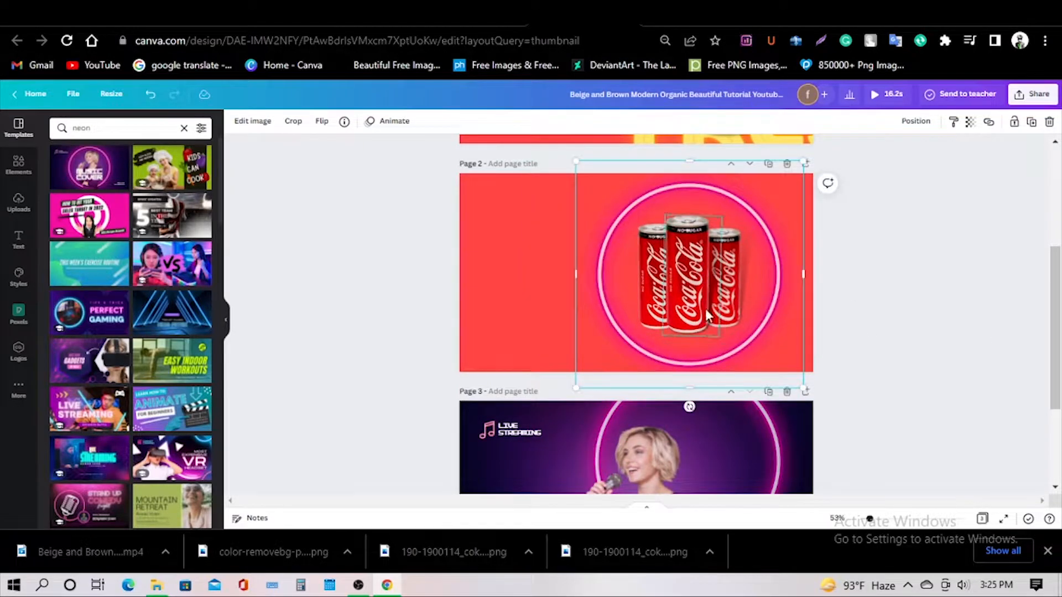
# Try a curved shadow effect on the middle can on page 2, then undo it.
pyautogui.rightClick(724, 299)
pyautogui.click(645, 280)
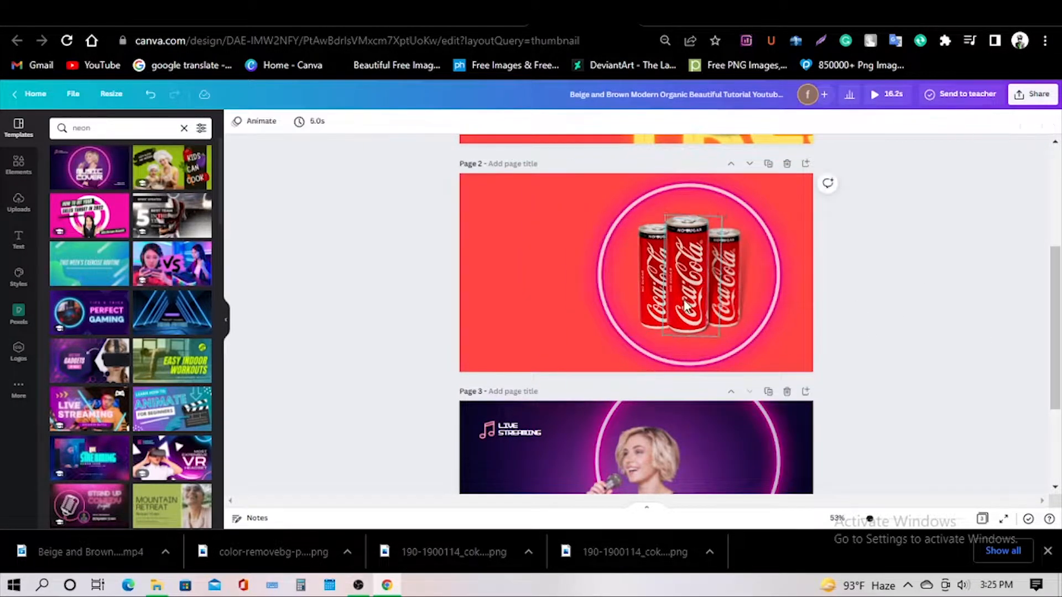
pyautogui.click(694, 309)
pyautogui.click(253, 121)
pyautogui.click(81, 223)
pyautogui.click(187, 241)
pyautogui.click(186, 242)
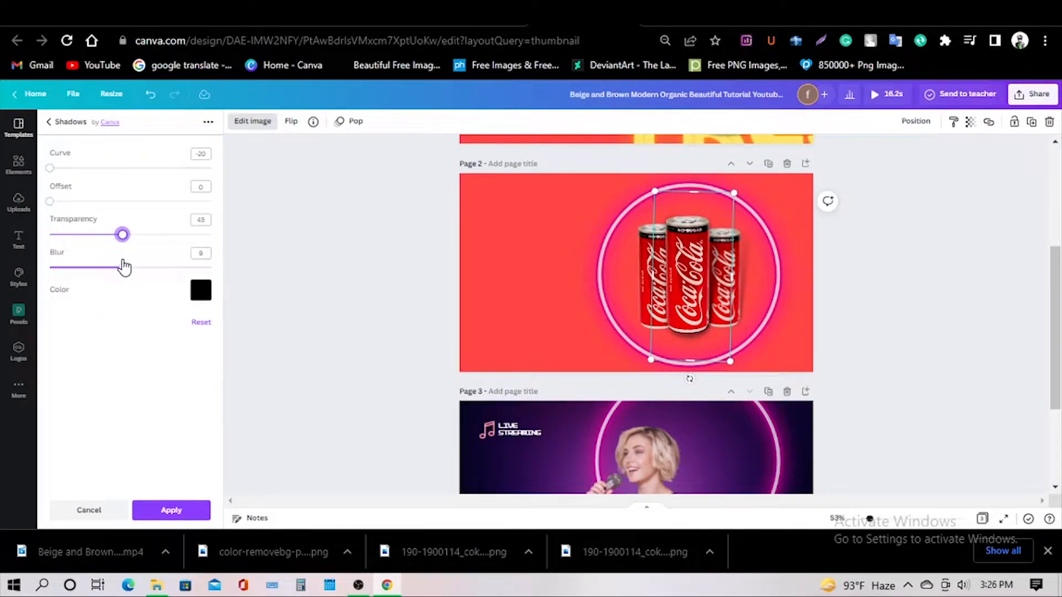
pyautogui.click(885, 294)
pyautogui.click(881, 331)
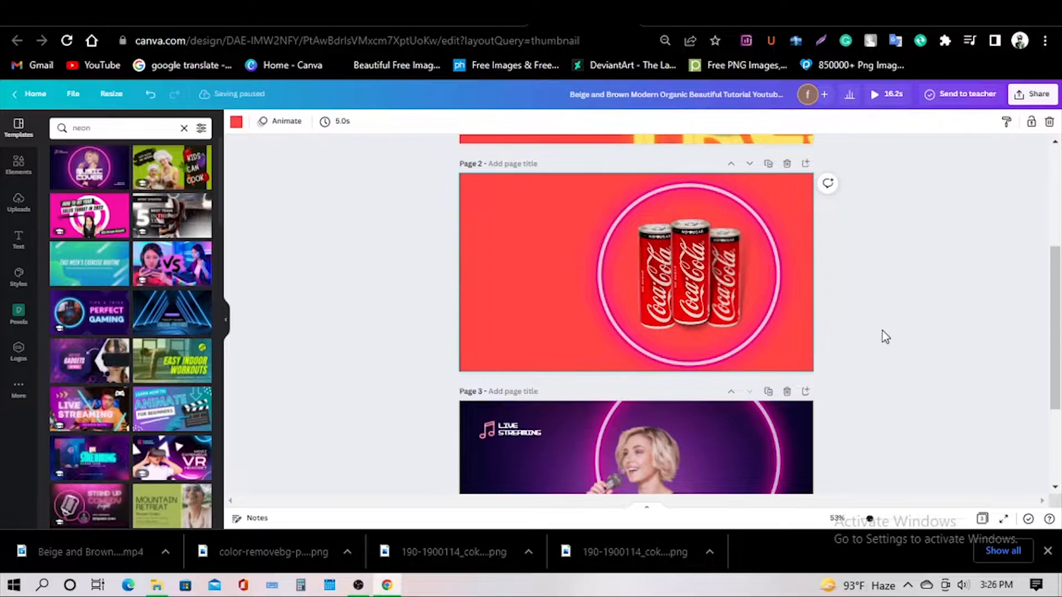
pyautogui.click(701, 310)
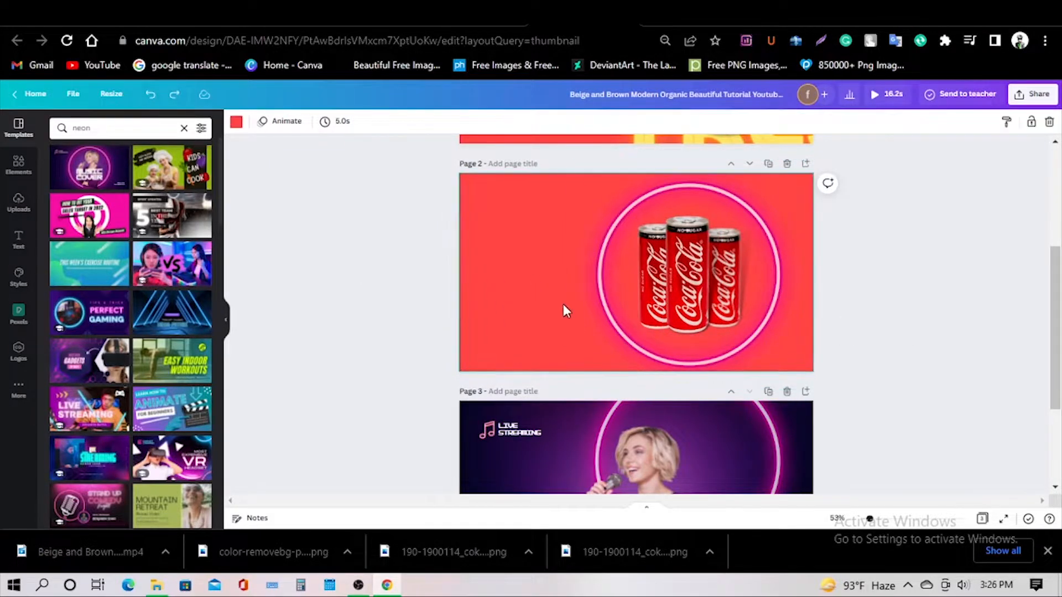
# Try several palette colors, including magenta and salmon, as the page 2 background and return to the coral red.
pyautogui.click(236, 121)
pyautogui.click(199, 177)
pyautogui.click(172, 176)
pyautogui.click(144, 176)
pyautogui.click(60, 374)
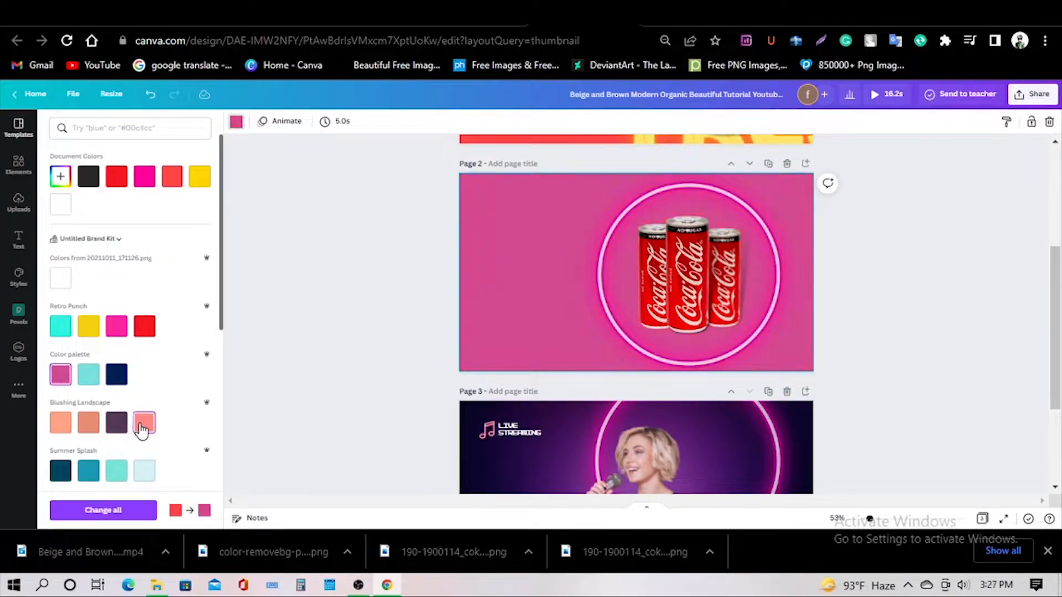
pyautogui.click(144, 425)
pyautogui.click(172, 176)
# Delete the neon ring from page 2.
pyautogui.click(936, 333)
pyautogui.moveTo(600, 293)
pyautogui.mouseDown()
pyautogui.moveTo(649, 294)
pyautogui.moveTo(609, 297)
pyautogui.moveTo(609, 277)
pyautogui.mouseUp()
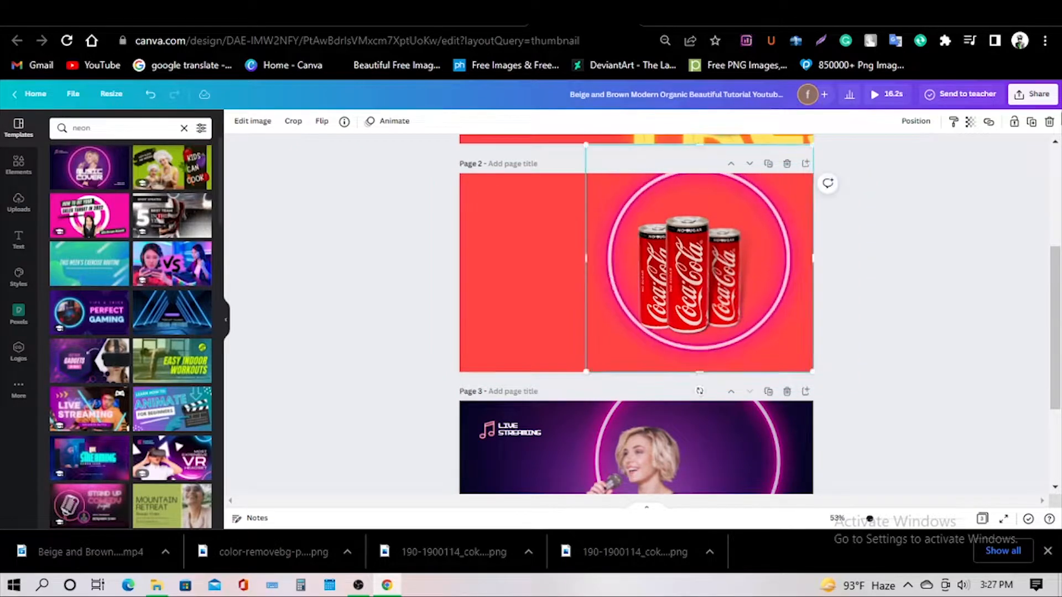
pyautogui.press('Delete')
# Browse the elements library and open the full collection of shape stickers.
pyautogui.click(18, 165)
pyautogui.scroll(-10, 155, 287)
pyautogui.click(61, 123)
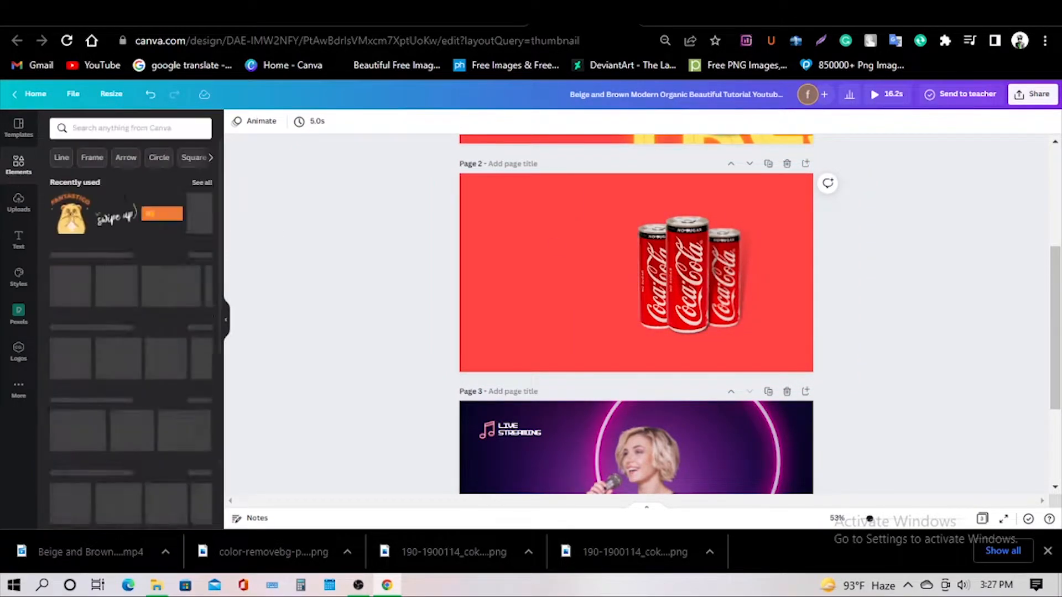
pyautogui.scroll(-9, 135, 296)
pyautogui.scroll(8, 136, 302)
pyautogui.click(202, 352)
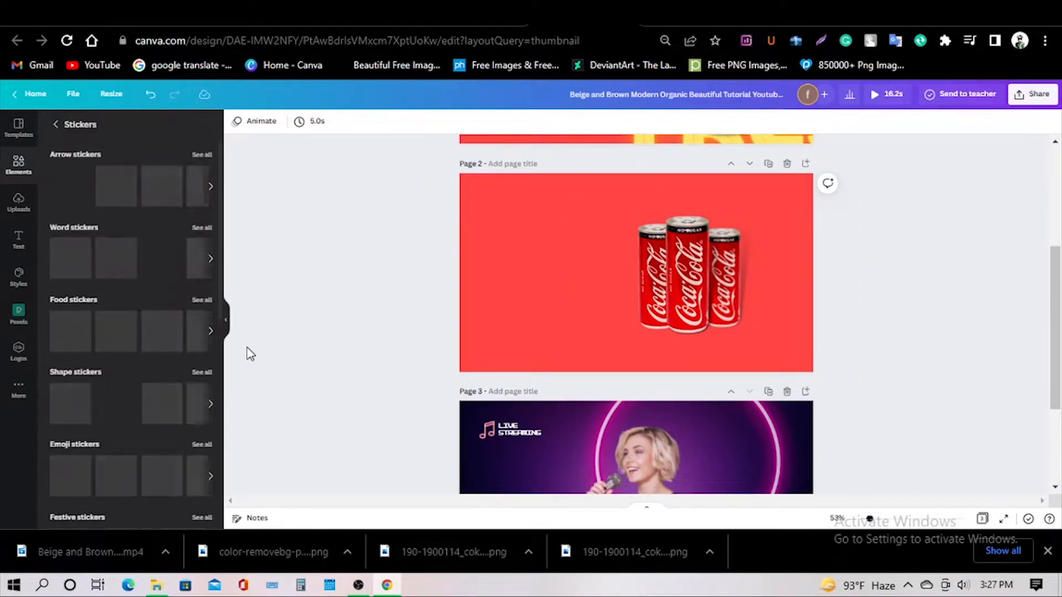
pyautogui.click(202, 372)
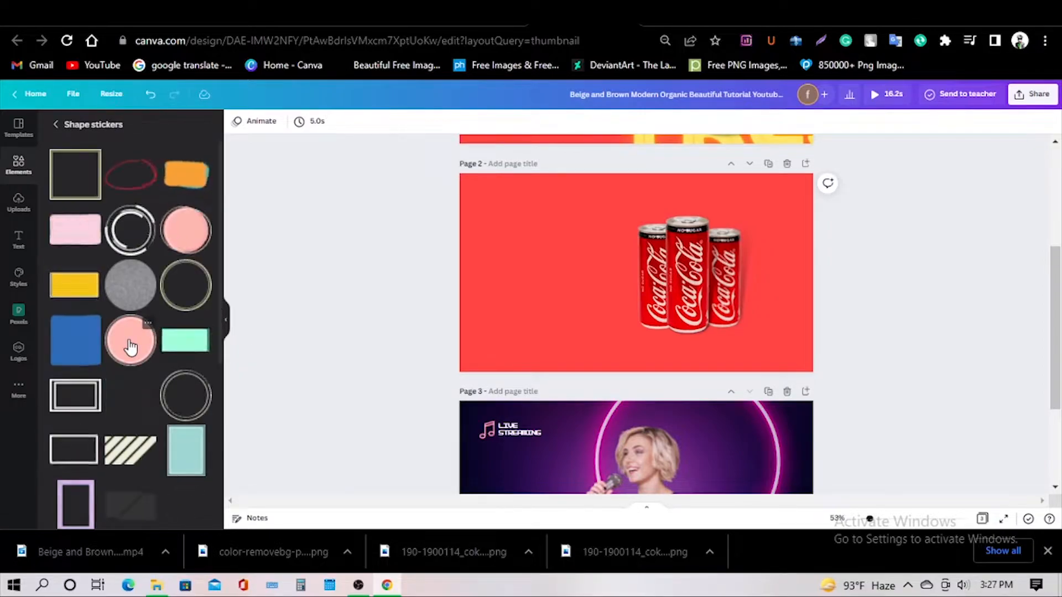
# Try a double rectangular frame sticker around the cans on page 2 and delete it.
pyautogui.scroll(-15, 130, 347)
pyautogui.scroll(-8, 166, 381)
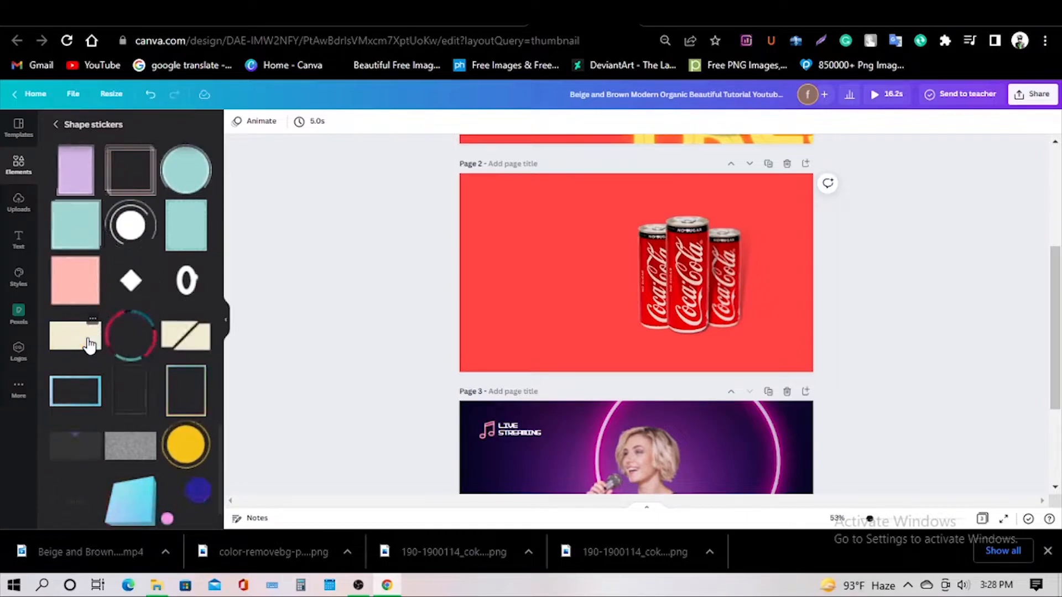
pyautogui.scroll(-10, 193, 347)
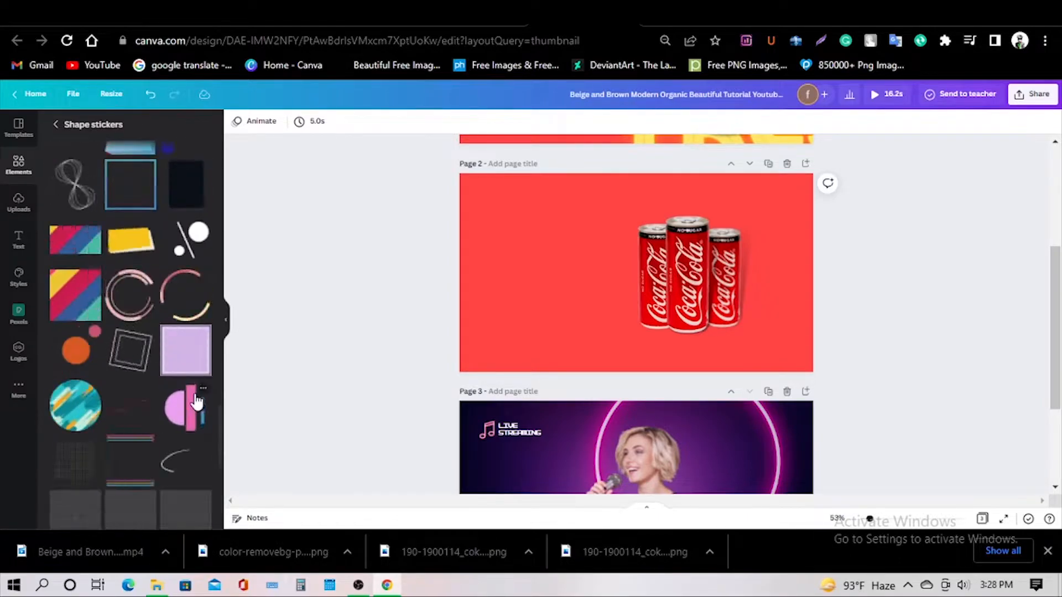
pyautogui.scroll(-3, 182, 415)
pyautogui.click(135, 421)
pyautogui.moveTo(587, 292); pyautogui.dragTo(644, 292)
pyautogui.moveTo(635, 351); pyautogui.dragTo(618, 372)
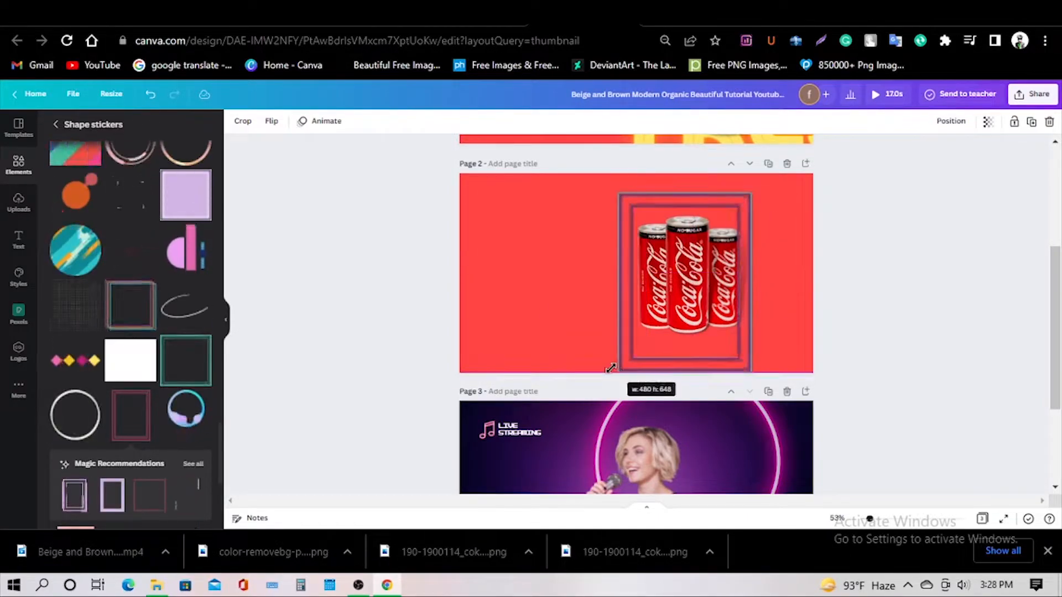
pyautogui.moveTo(663, 309); pyautogui.dragTo(667, 299)
pyautogui.press('Delete')
# Place the yellow square sticker with a white frame behind the cans on page 2 and preview the design.
pyautogui.scroll(-10, 158, 326)
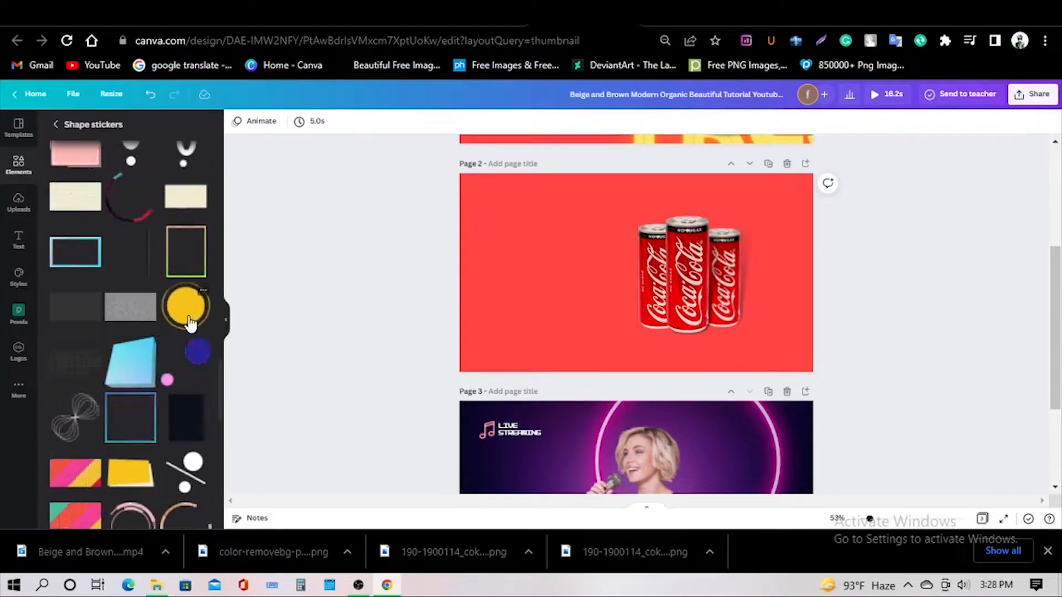
pyautogui.scroll(3, 158, 321)
pyautogui.click(194, 336)
pyautogui.moveTo(603, 301); pyautogui.dragTo(675, 301)
pyautogui.hotkey('ctrl', '[')
pyautogui.moveTo(770, 308); pyautogui.dragTo(753, 308)
pyautogui.click(954, 398)
pyautogui.click(691, 276)
pyautogui.click(764, 197)
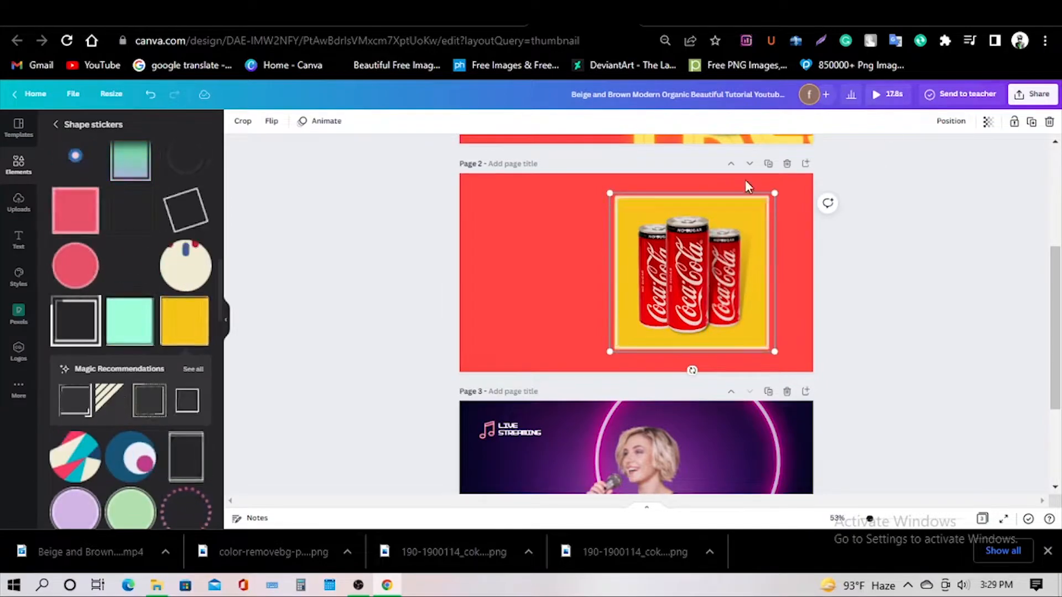
pyautogui.click(887, 94)
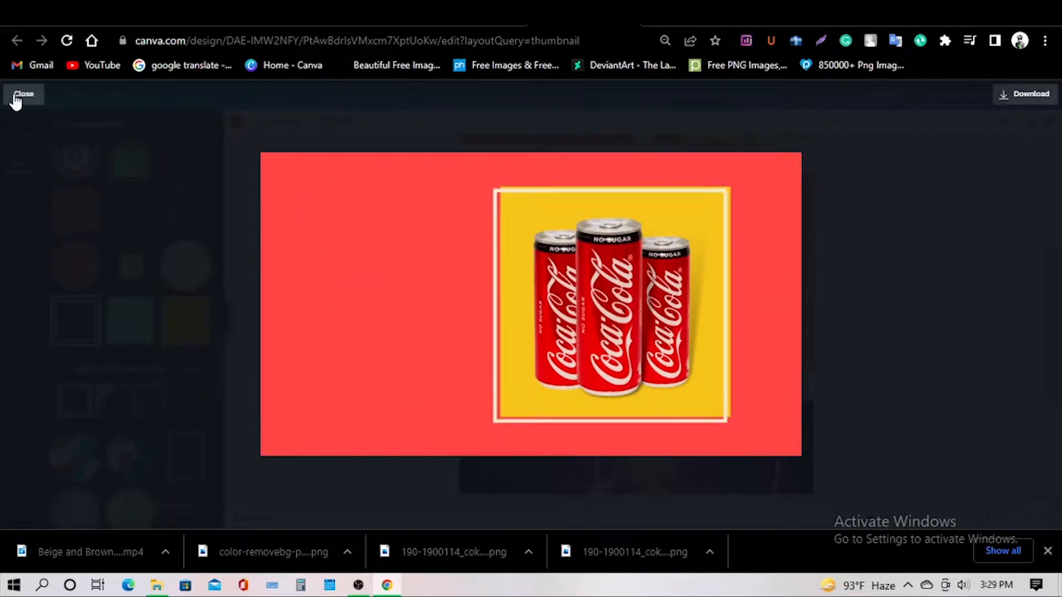
pyautogui.click(22, 95)
# Add the glowing CHEERS! text to page 2 and replace its wording with "ENJOY THIS COCA COLA MOMENT!".
pyautogui.click(18, 238)
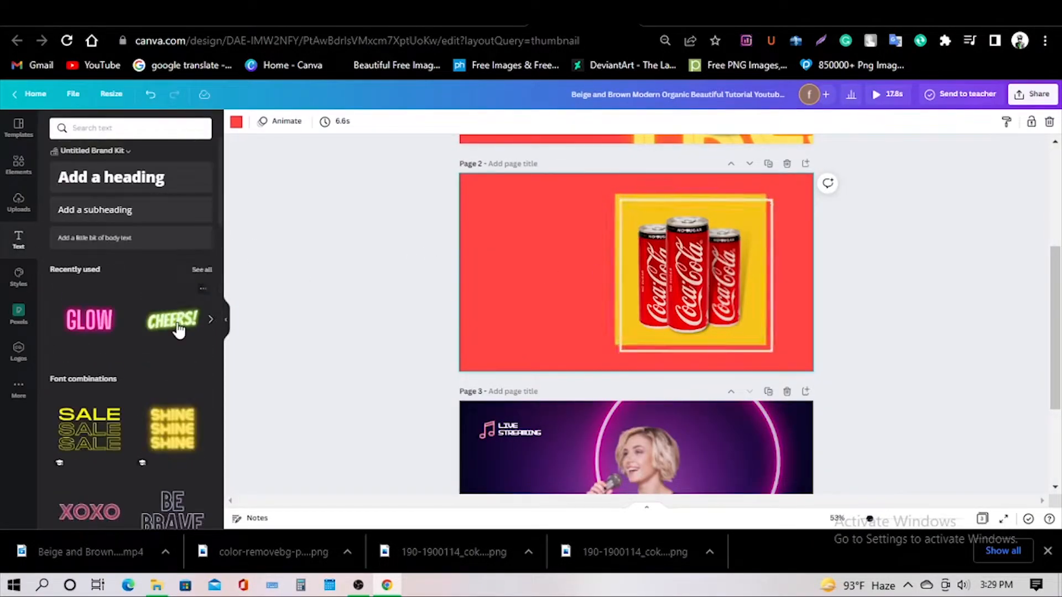
pyautogui.click(178, 330)
pyautogui.doubleClick(538, 266)
pyautogui.write('ENJOY T')
pyautogui.write('HIS COCA COLA MOMENT')
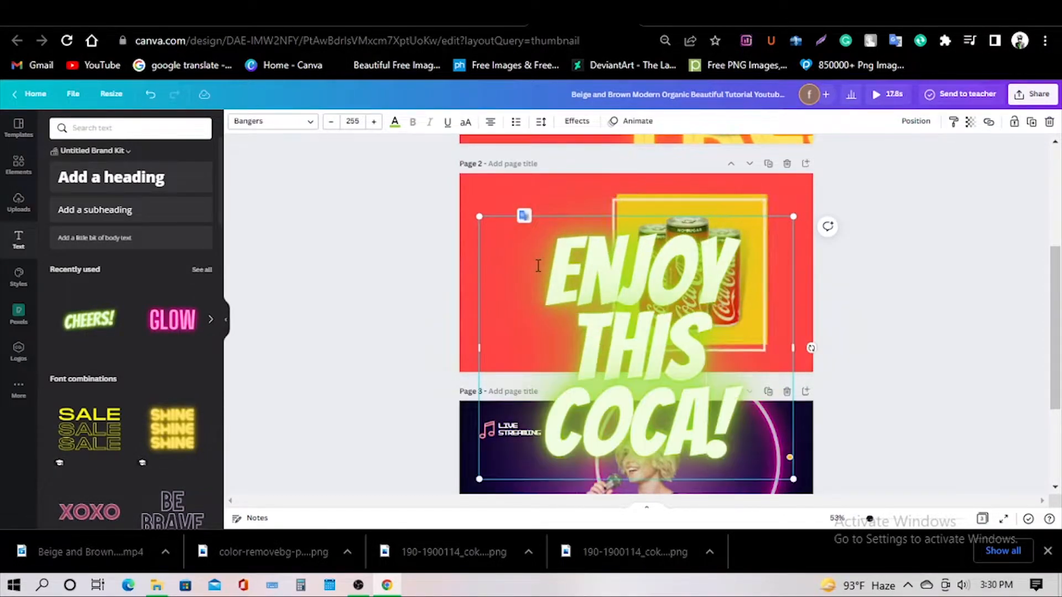
# Resize the glowing headline to font size 113 over four lines and place it in the left half of page 2.
pyautogui.moveTo(792, 293); pyautogui.dragTo(680, 158)
pyautogui.moveTo(603, 151); pyautogui.dragTo(585, 204)
pyautogui.scroll(3, 941, 396)
pyautogui.moveTo(663, 404); pyautogui.dragTo(622, 419)
pyautogui.moveTo(563, 393); pyautogui.dragTo(563, 306)
pyautogui.moveTo(621, 321); pyautogui.dragTo(576, 327)
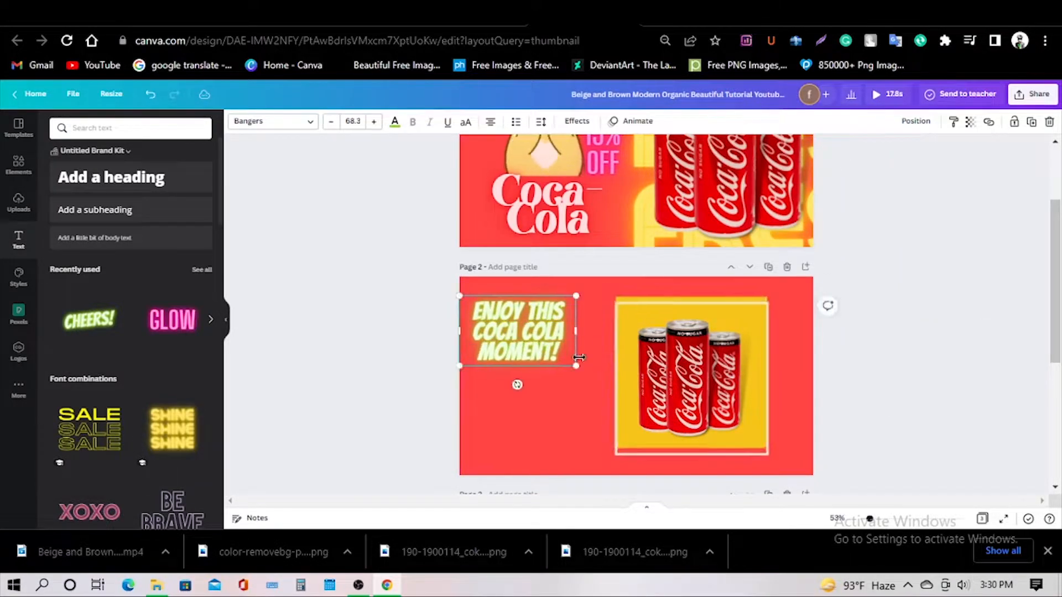
pyautogui.moveTo(576, 367); pyautogui.dragTo(651, 412)
pyautogui.moveTo(651, 355); pyautogui.dragTo(609, 357)
pyautogui.click(856, 374)
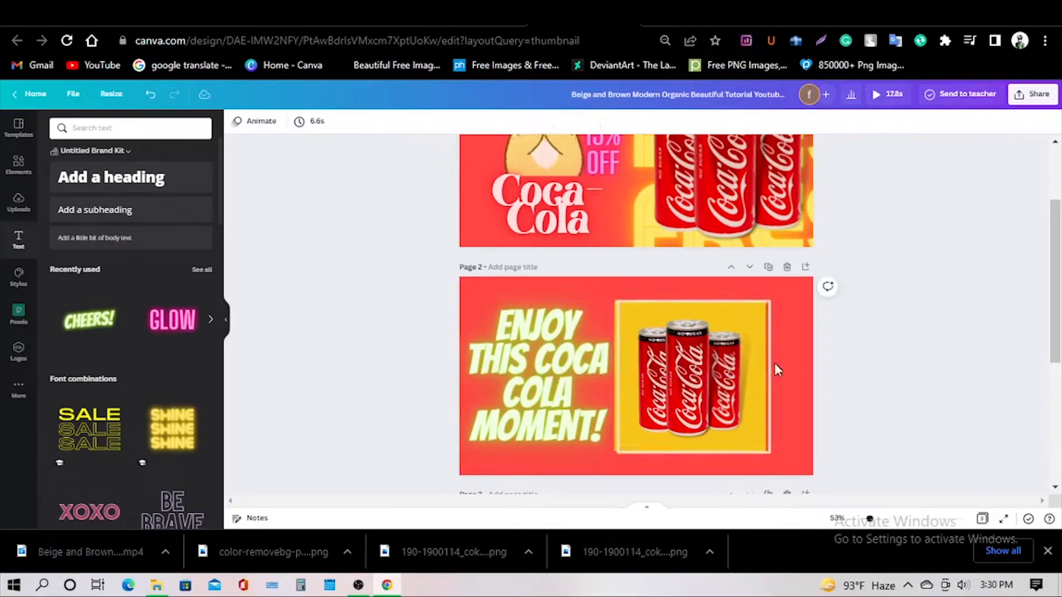
# Shift the yellow square sticker to the right on page 2 and center the three cans on it.
pyautogui.moveTo(659, 444); pyautogui.dragTo(687, 448)
pyautogui.keyDown('shift'); pyautogui.click(729, 377); pyautogui.keyUp('shift')
pyautogui.click(625, 288)
pyautogui.click(654, 384)
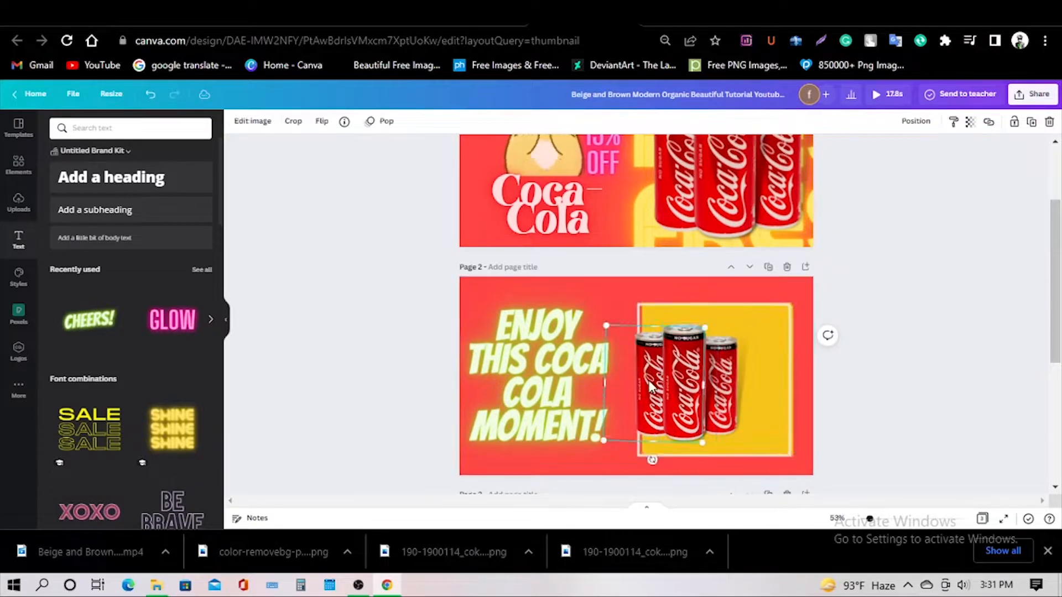
pyautogui.keyDown('shift'); pyautogui.click(725, 381); pyautogui.keyUp('shift')
pyautogui.keyDown('shift'); pyautogui.click(685, 382); pyautogui.keyUp('shift')
pyautogui.moveTo(683, 381); pyautogui.dragTo(713, 387)
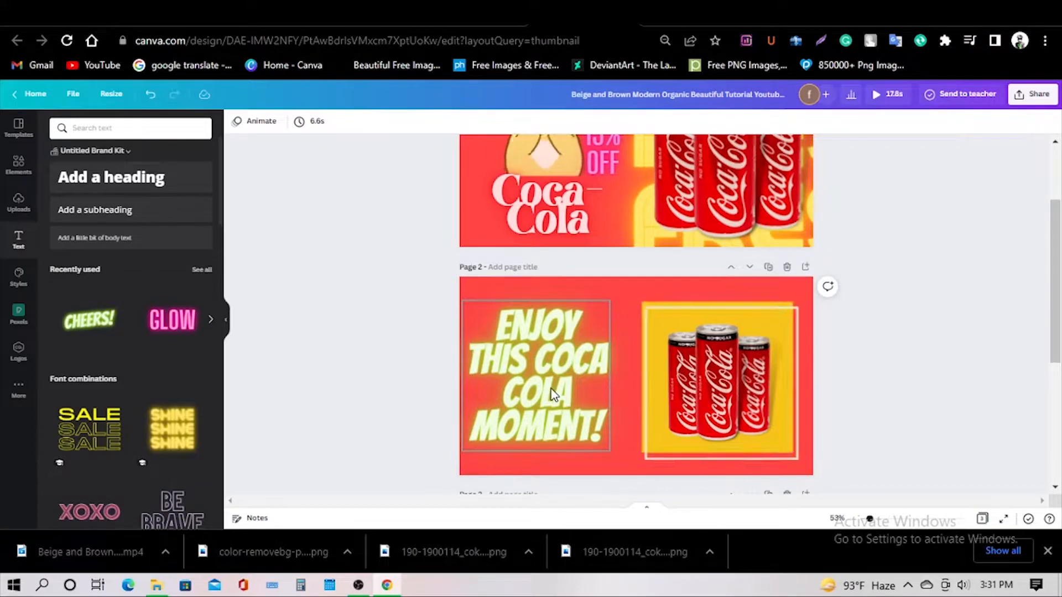
# Apply the Burst animation to the headline on page 2, on both enter and exit.
pyautogui.click(553, 394)
pyautogui.click(630, 121)
pyautogui.click(130, 378)
pyautogui.click(130, 379)
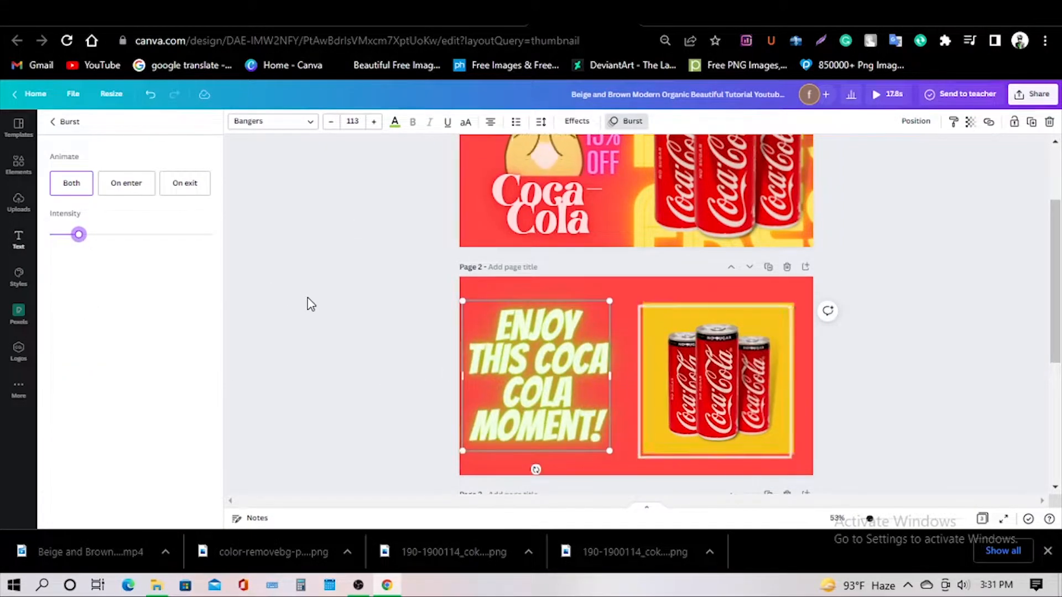
pyautogui.click(310, 304)
# Add the white sparkle stars sticker over the headline on page 2 and preview the design.
pyautogui.click(18, 164)
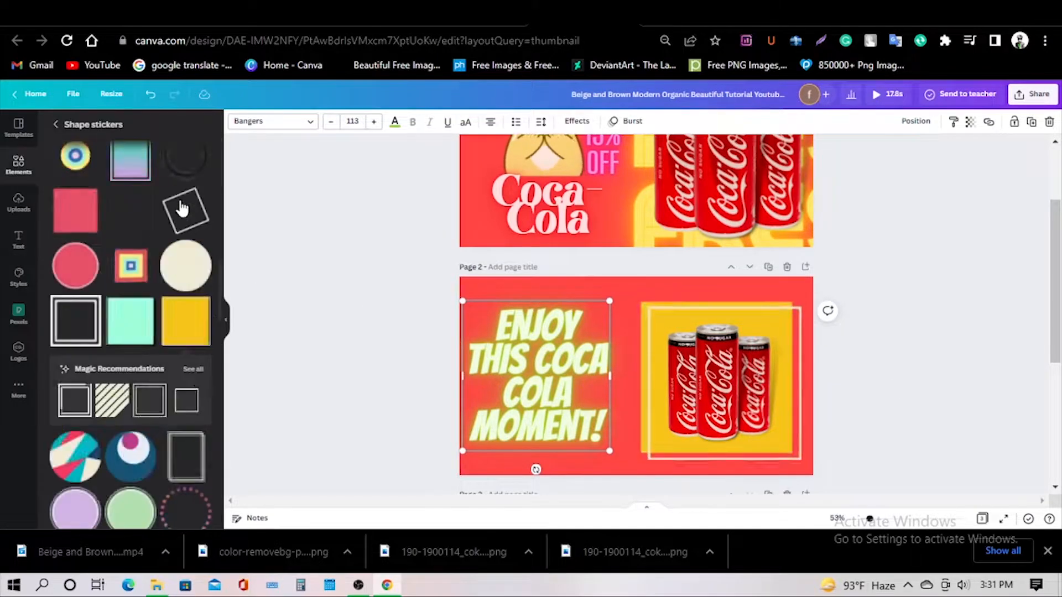
pyautogui.moveTo(185, 330); pyautogui.dragTo(550, 356)
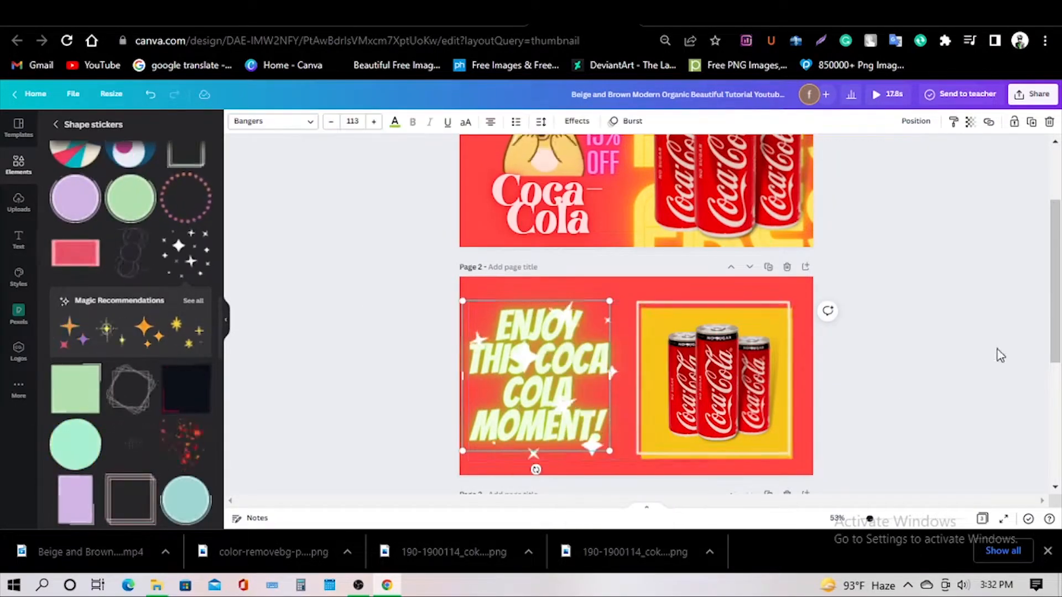
pyautogui.click(887, 94)
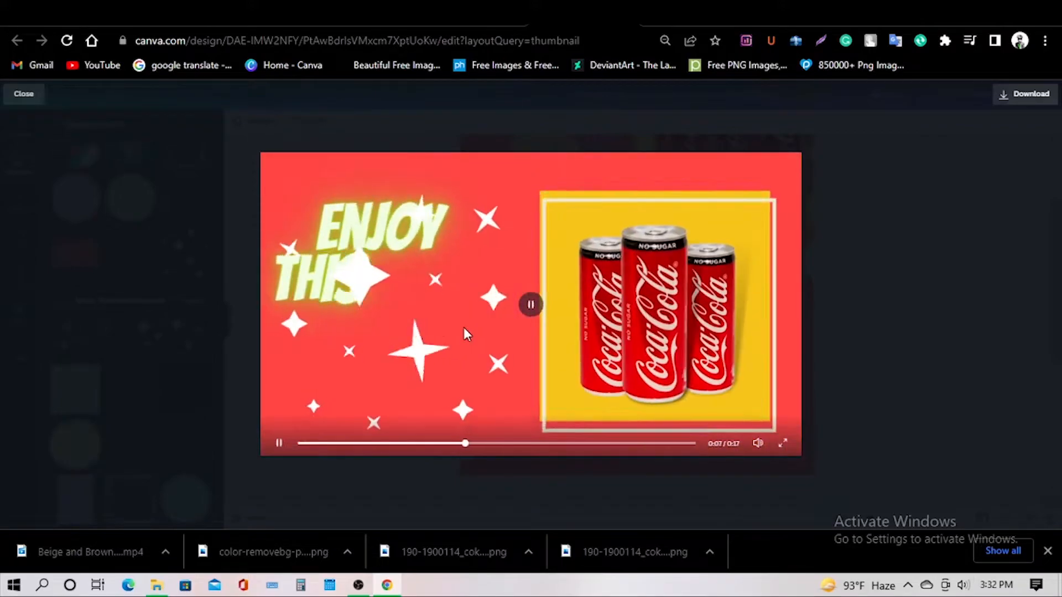
pyautogui.press('Escape')
# Delete page 3 with the live streaming template.
pyautogui.click(786, 339)
pyautogui.scroll(3, 948, 437)
pyautogui.scroll(-3, 947, 436)
# Move the sparkle sticker off the headline onto the cans and change the headline color to yellow.
pyautogui.click(553, 359)
pyautogui.click(19, 239)
pyautogui.moveTo(603, 395); pyautogui.dragTo(758, 416)
pyautogui.click(394, 121)
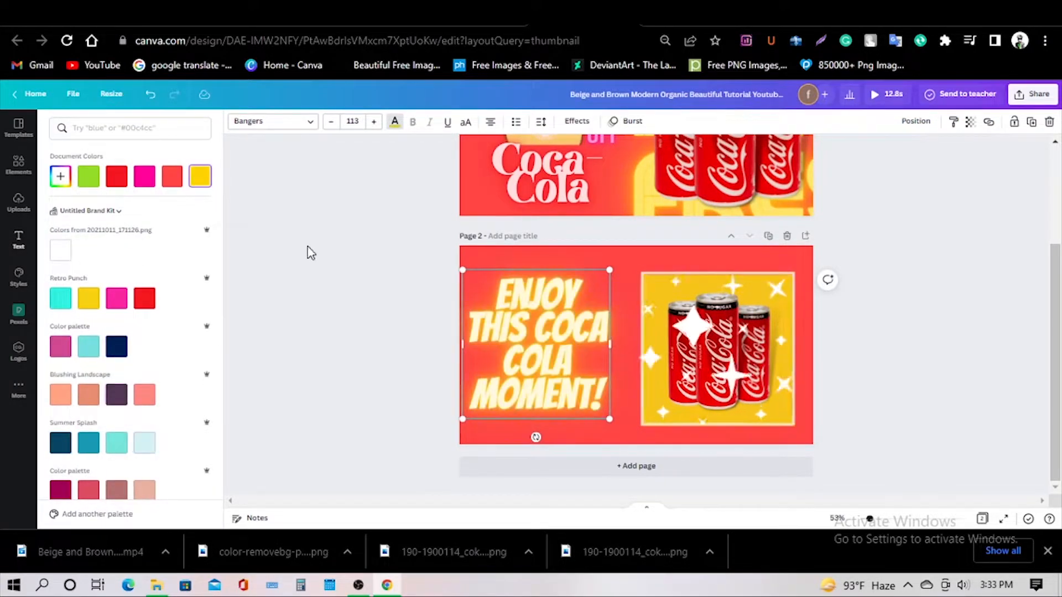
# Move the sparkle sticker back to the headline, surround the text with smaller copies of it, and preview the design.
pyautogui.moveTo(697, 333); pyautogui.dragTo(538, 327)
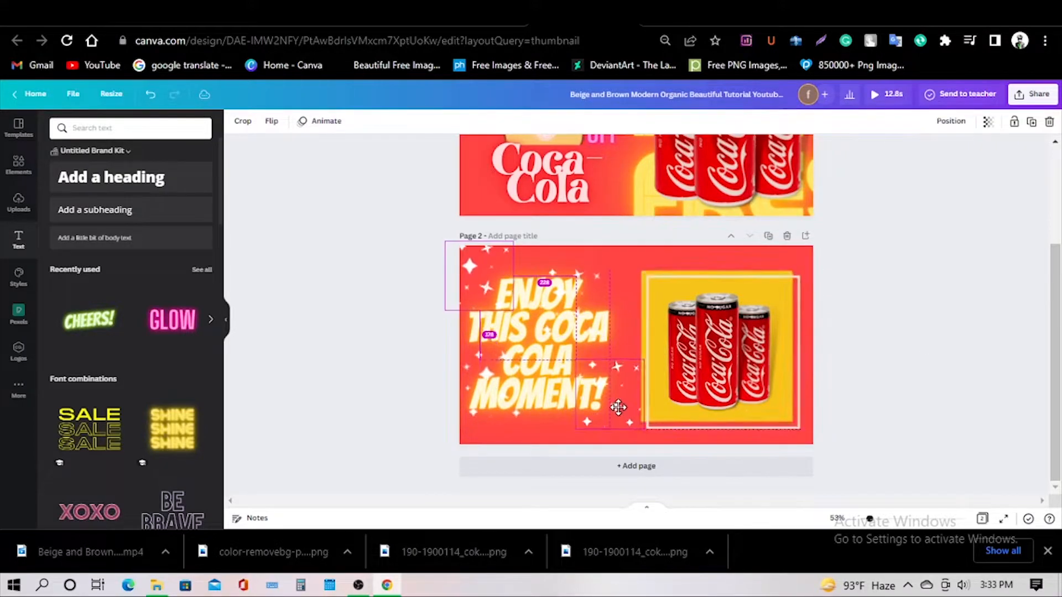
pyautogui.click(874, 95)
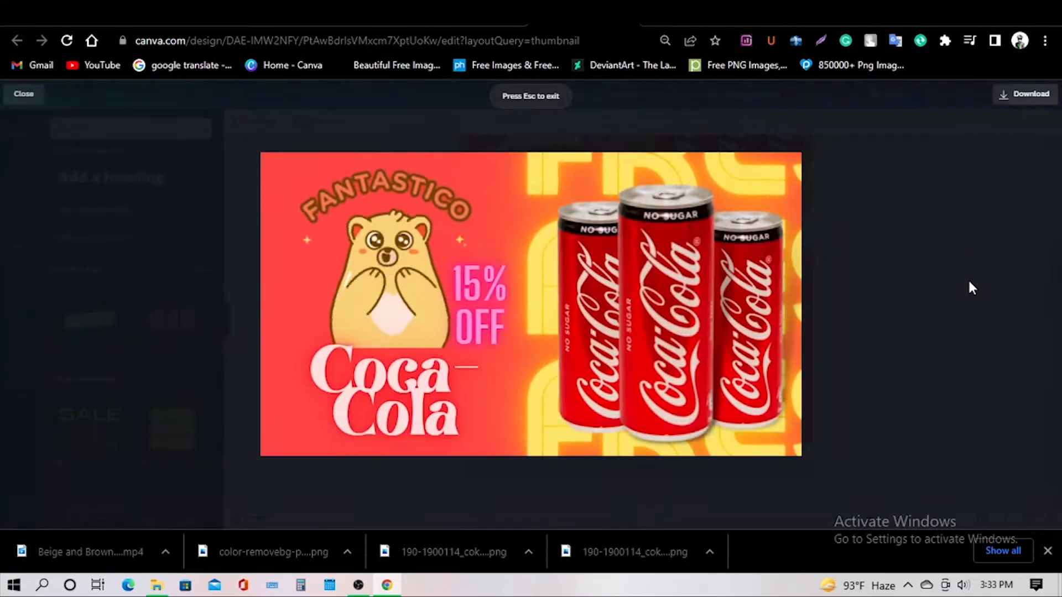
pyautogui.press('Escape')
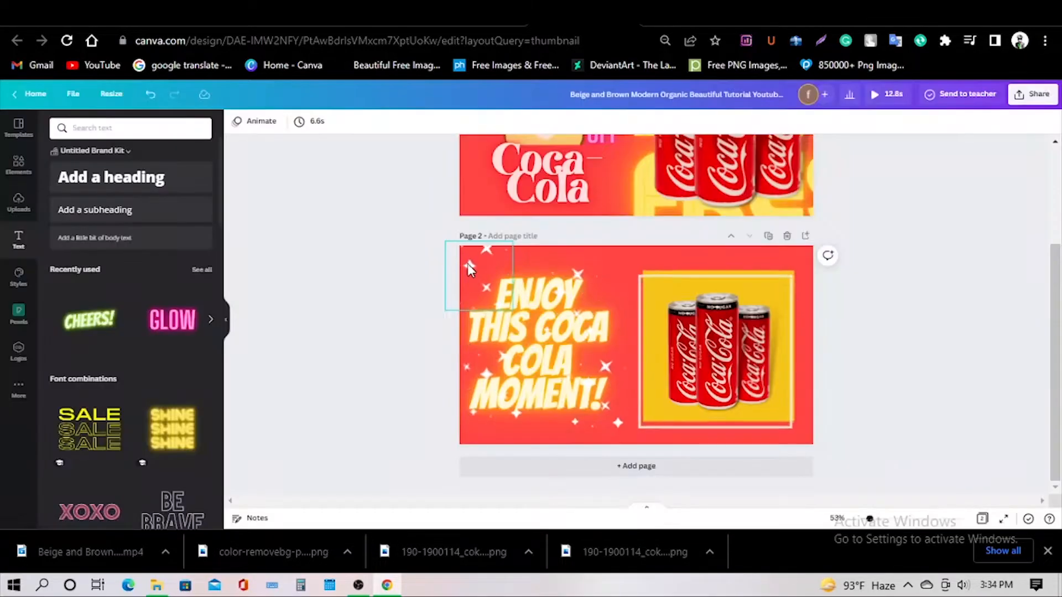
# Apply the Fade animation to the sparkle stickers around the headline on page 2.
pyautogui.click(248, 122)
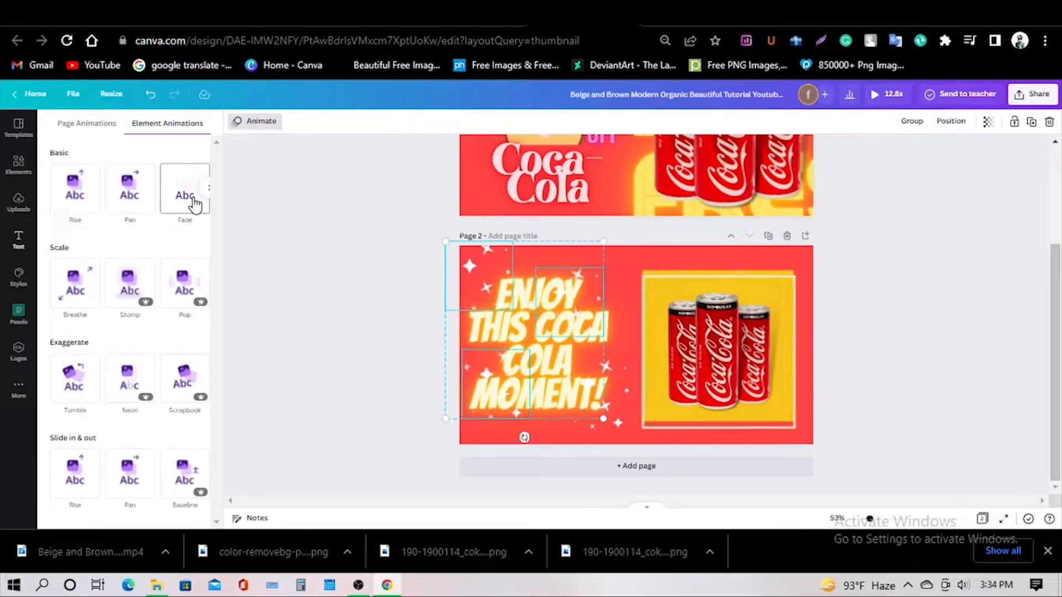
pyautogui.click(195, 205)
pyautogui.click(910, 223)
# Play the full design preview and skip ahead to check the page 2 animation.
pyautogui.click(886, 95)
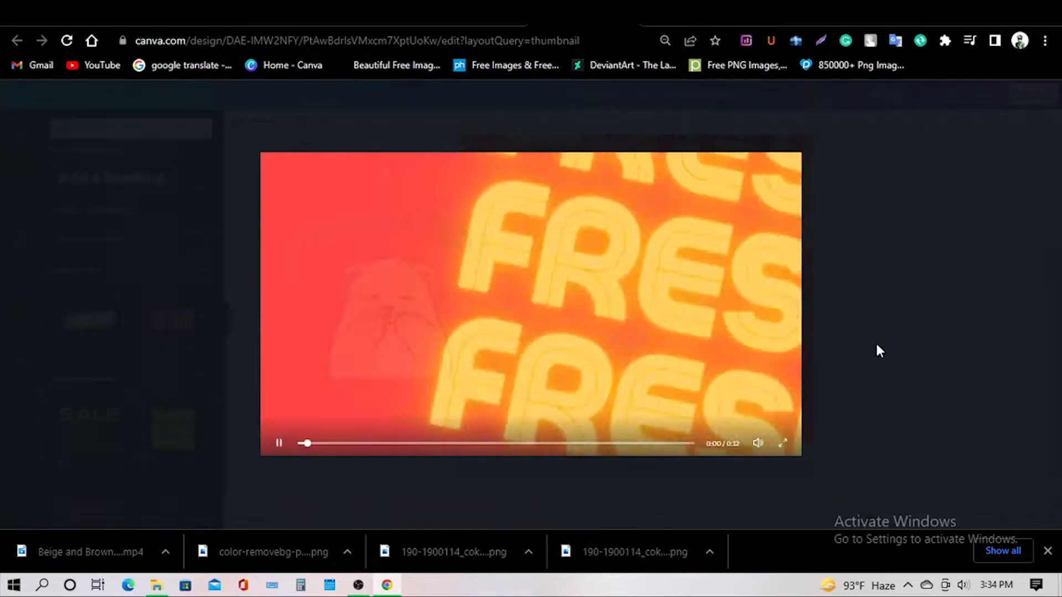
pyautogui.click(527, 443)
pyautogui.click(523, 443)
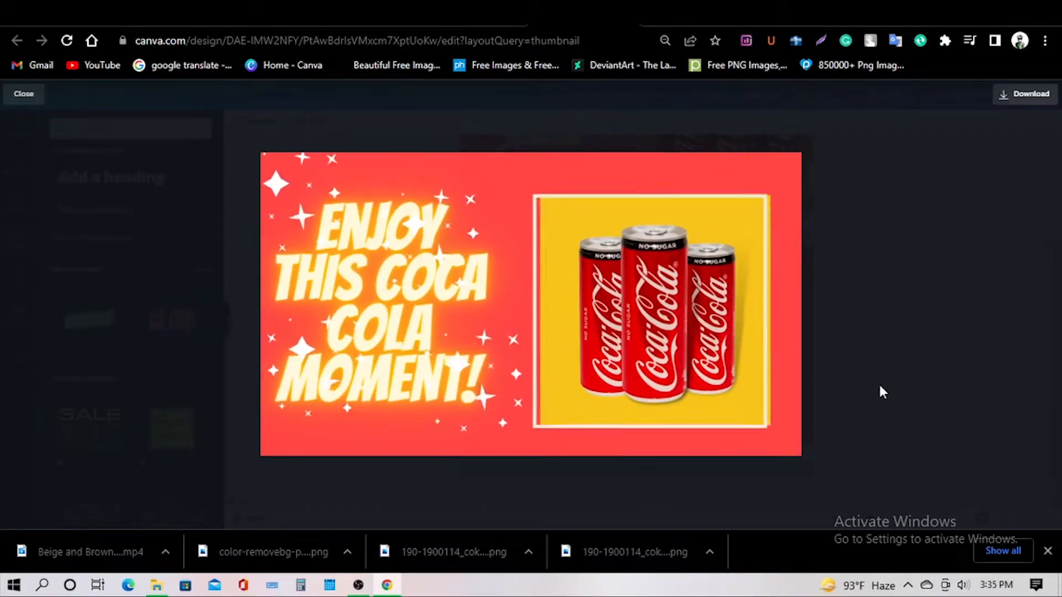
# Close the preview, add a blank third page and place one Coca-Cola can near each side of it.
pyautogui.click(24, 94)
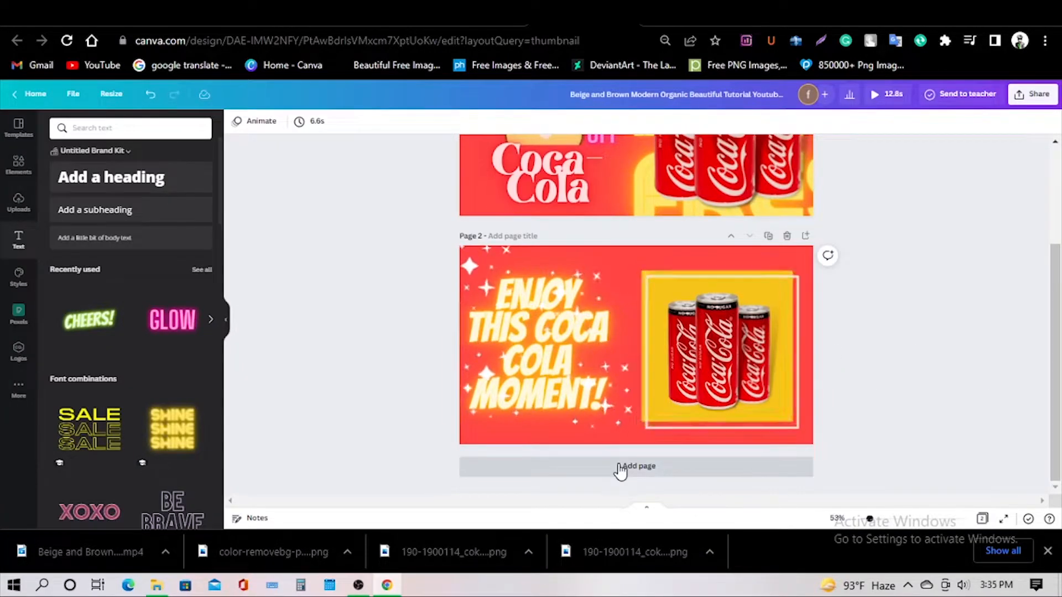
pyautogui.click(620, 470)
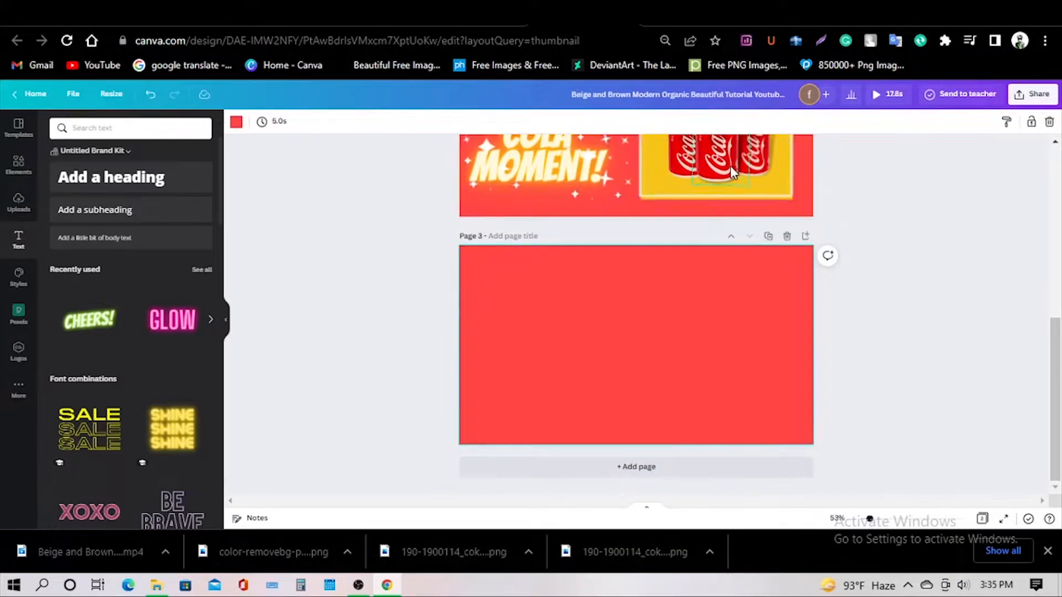
pyautogui.moveTo(750, 354); pyautogui.dragTo(695, 367)
# Search the library for "neon line" and try an element from the results on page 3.
pyautogui.click(92, 127)
pyautogui.write('neon line')
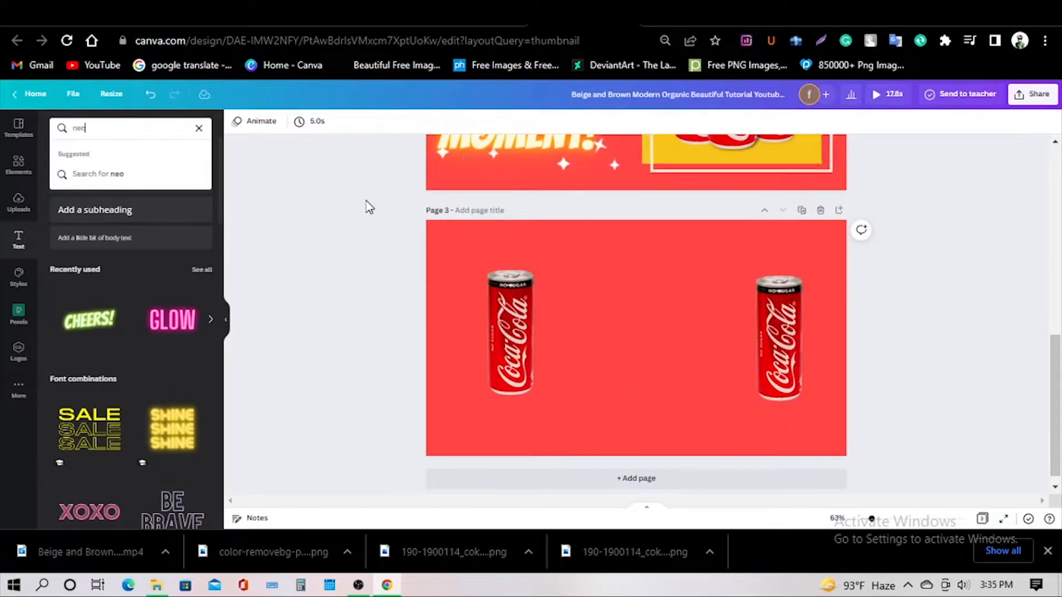
pyautogui.press('Return')
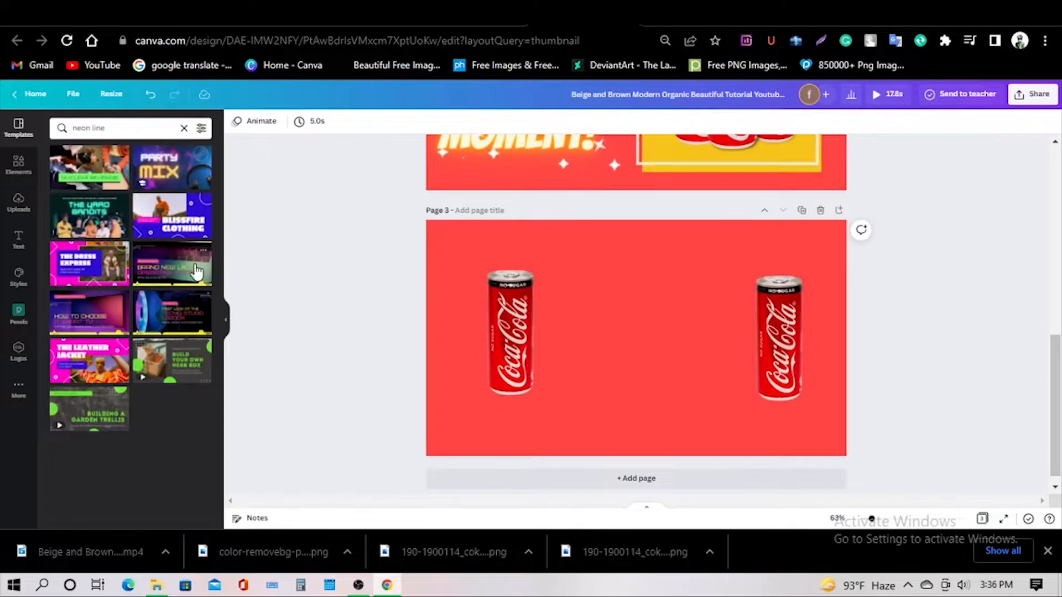
pyautogui.click(18, 165)
pyautogui.click(55, 125)
pyautogui.scroll(-4, 118, 400)
pyautogui.scroll(-3, 119, 404)
pyautogui.click(76, 434)
pyautogui.click(1047, 121)
# Add a radiating burst sticker to page 1 and position it around the bear and the 15% OFF text.
pyautogui.scroll(6, 353, 325)
pyautogui.scroll(3, 349, 325)
pyautogui.click(18, 128)
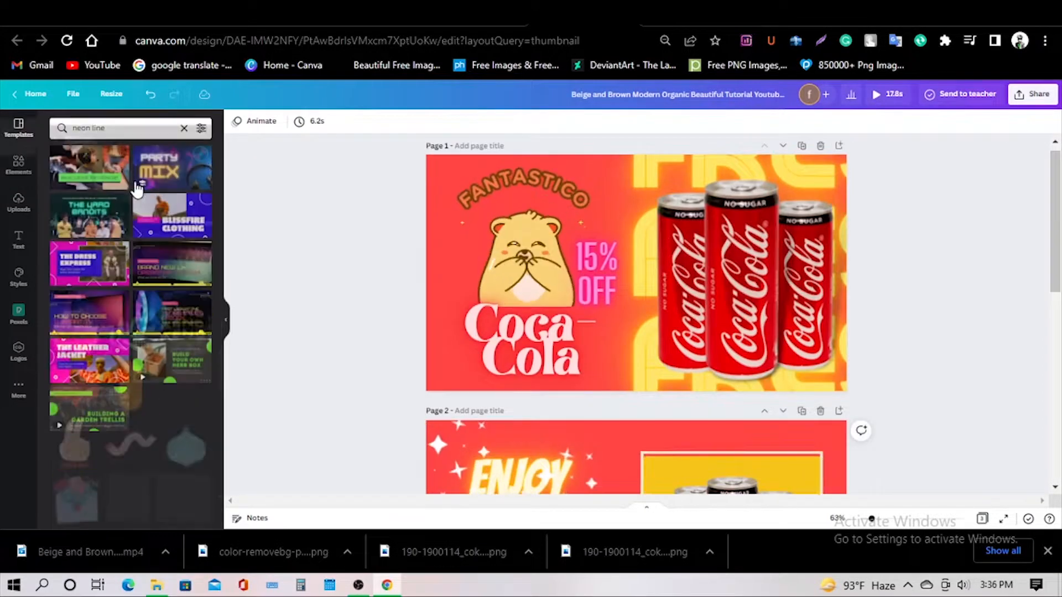
pyautogui.click(18, 165)
pyautogui.scroll(-6, 181, 328)
pyautogui.click(139, 197)
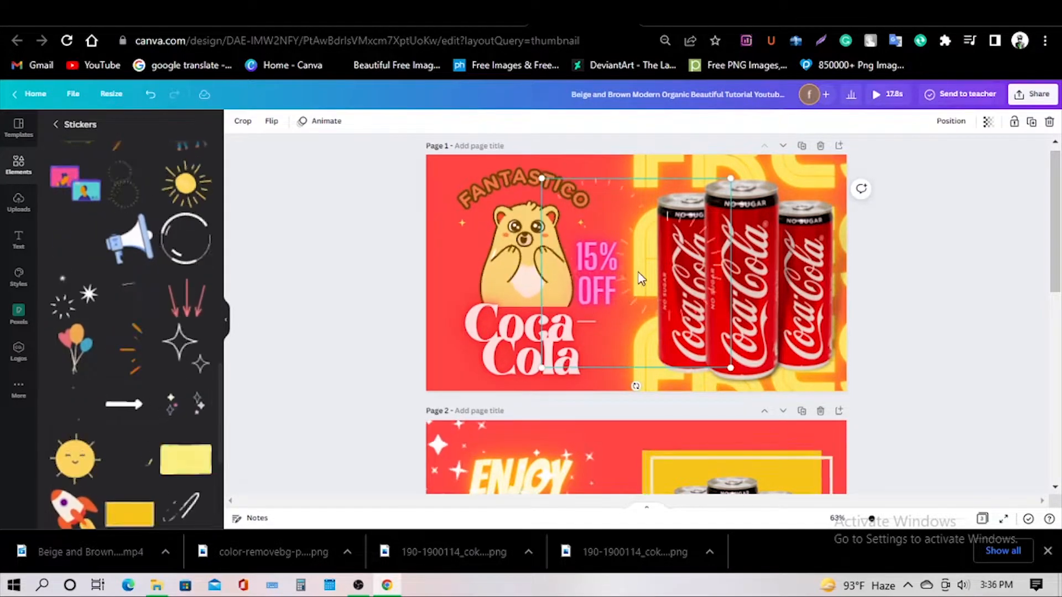
pyautogui.scroll(-2, 588, 249)
pyautogui.scroll(-3, 590, 188)
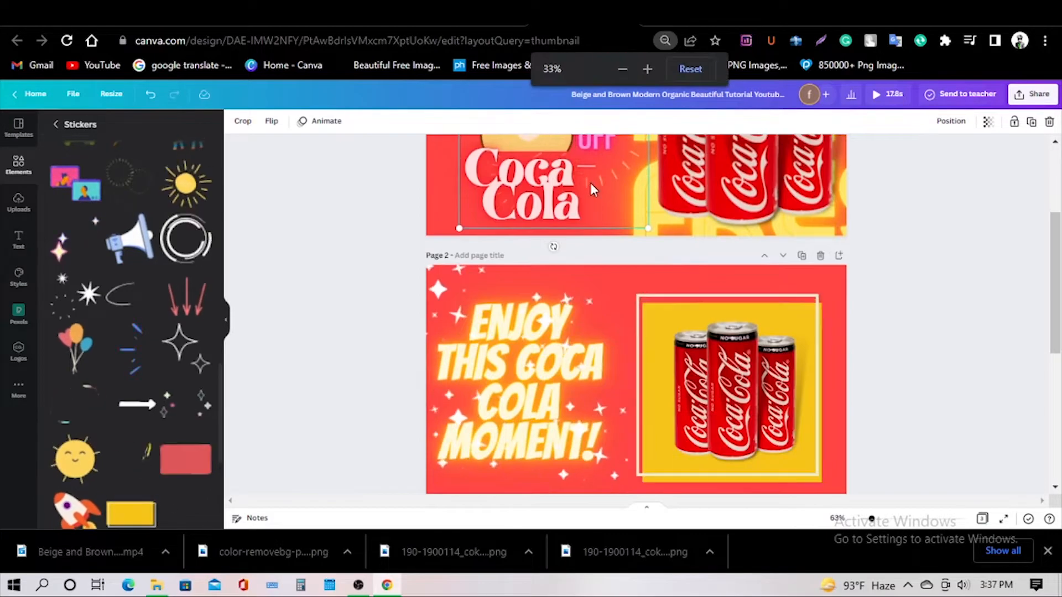
pyautogui.moveTo(566, 182); pyautogui.dragTo(569, 198)
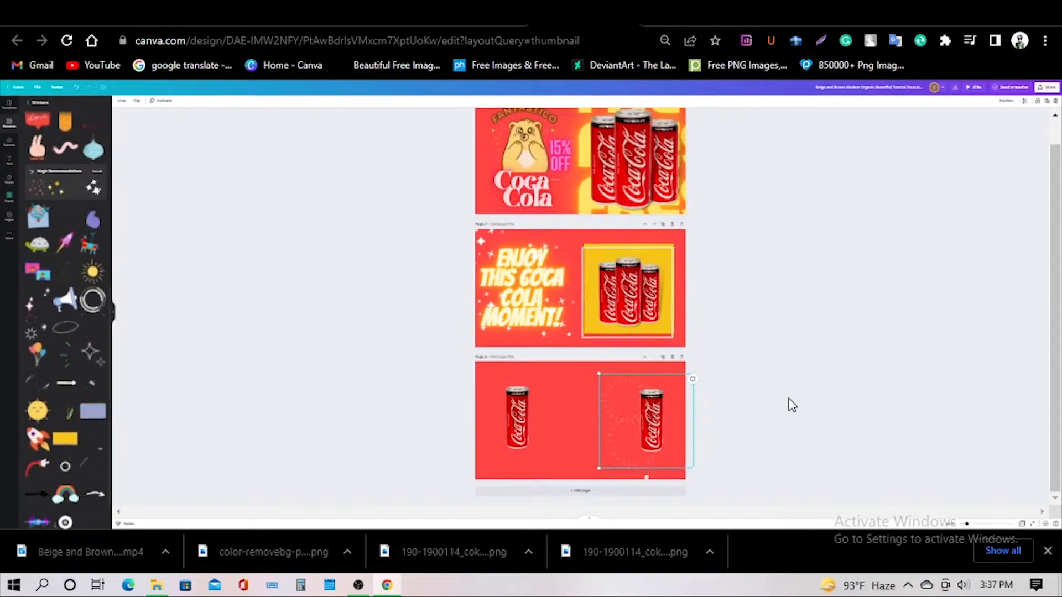
# Align the left can on page 3 level with the right can.
pyautogui.scroll(2, 885, 109)
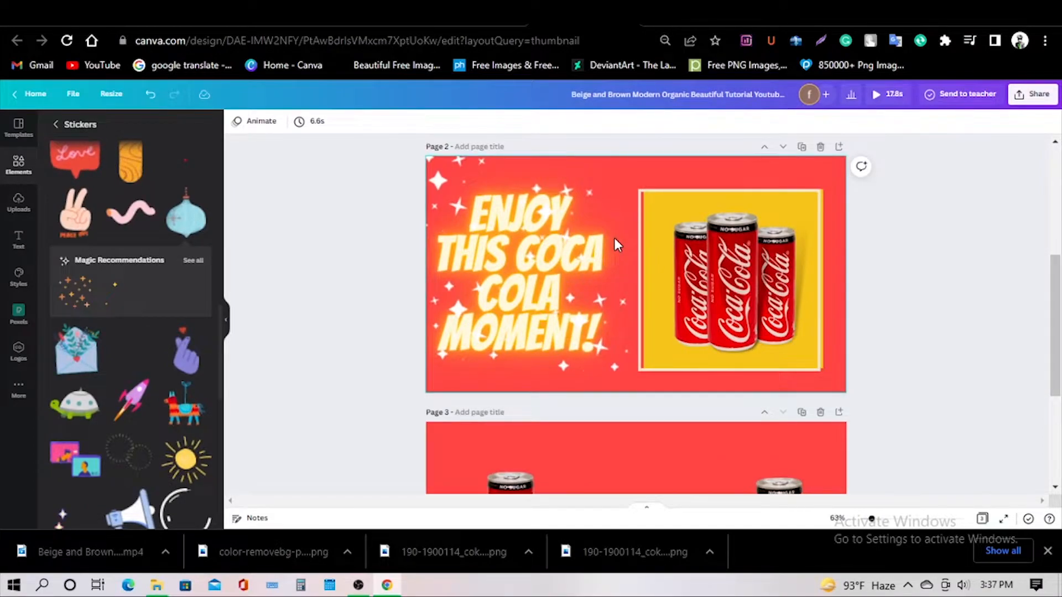
pyautogui.scroll(4, 613, 237)
pyautogui.scroll(-3, 608, 242)
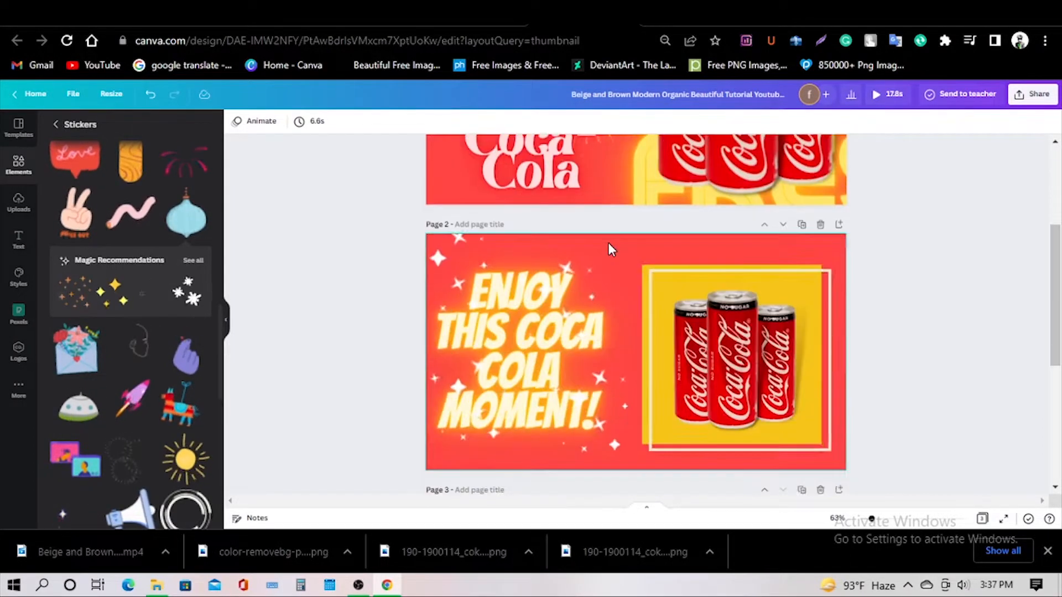
pyautogui.scroll(-3, 891, 337)
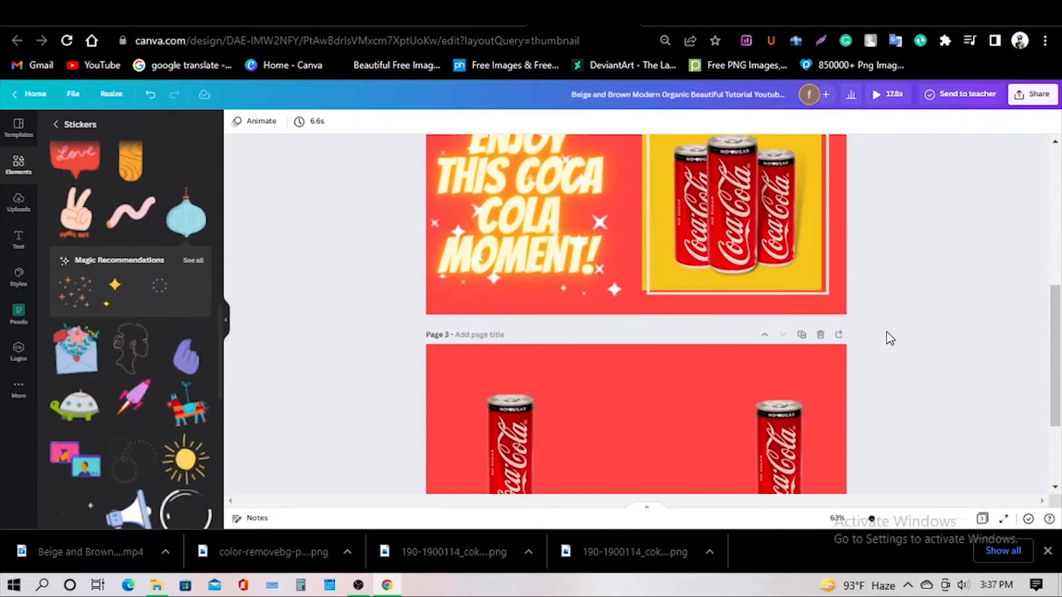
pyautogui.scroll(-2, 884, 339)
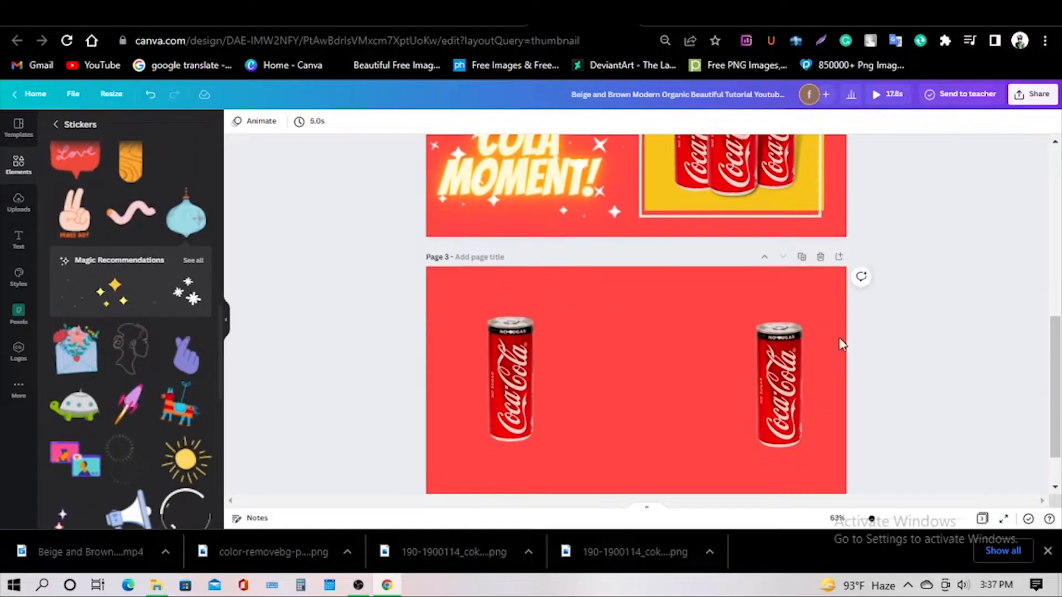
pyautogui.click(521, 366)
pyautogui.click(809, 374)
pyautogui.click(880, 369)
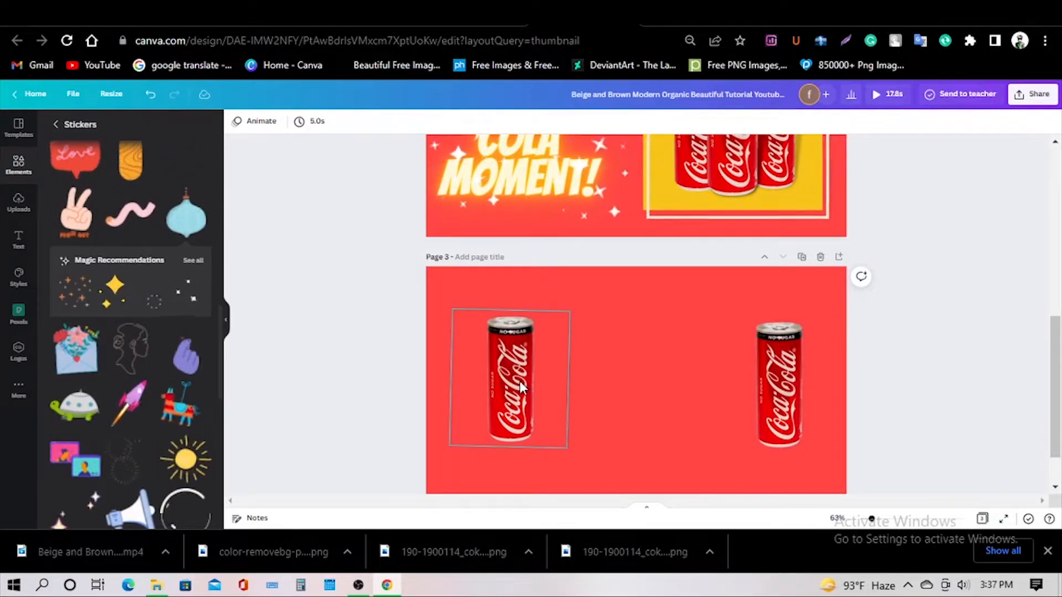
pyautogui.moveTo(519, 382); pyautogui.dragTo(515, 385)
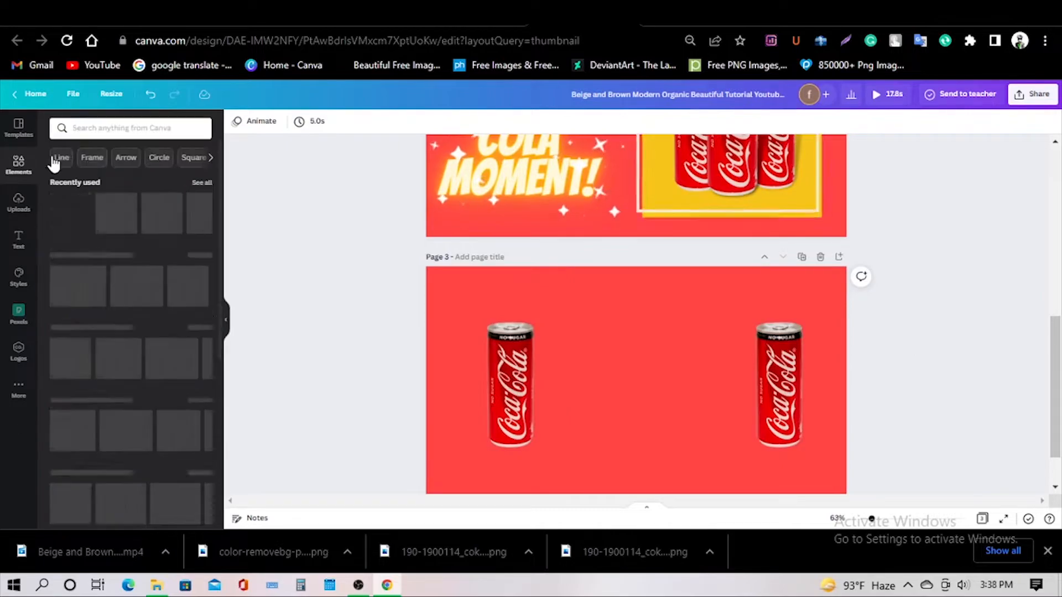
# Try sets of three yellow lines across the upper and lower edges of page 3, and delete them.
pyautogui.moveTo(496, 465); pyautogui.dragTo(495, 468)
pyautogui.click(236, 121)
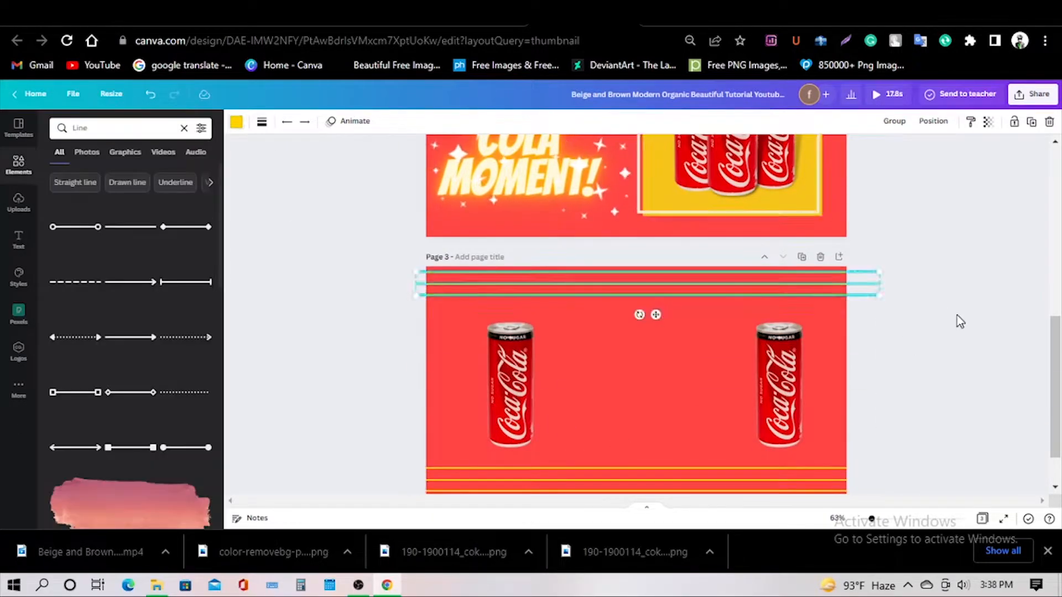
pyautogui.click(236, 122)
pyautogui.click(353, 121)
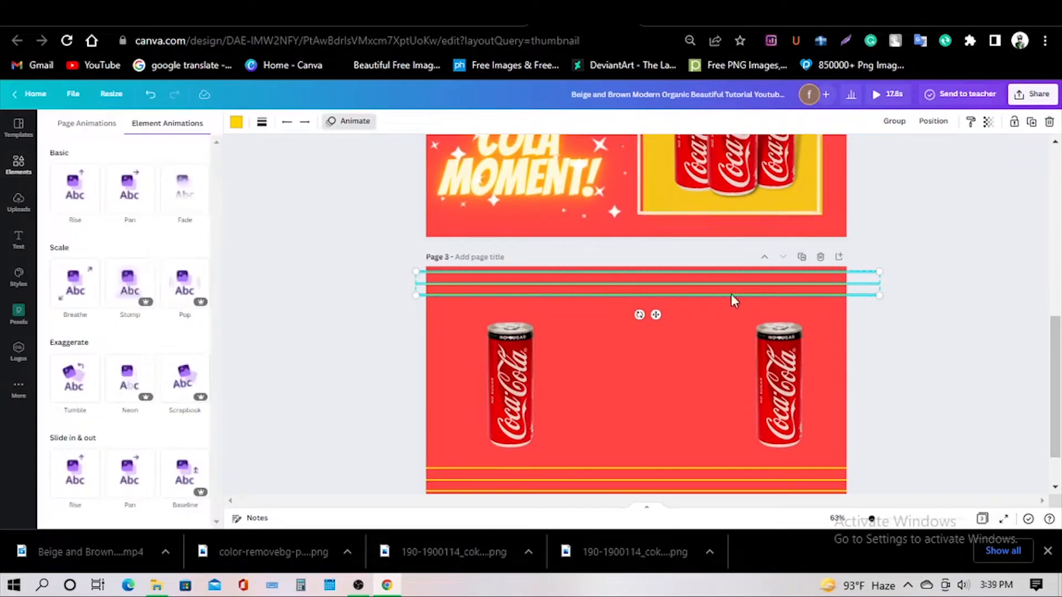
pyautogui.click(776, 301)
pyautogui.press('Delete')
pyautogui.click(651, 456)
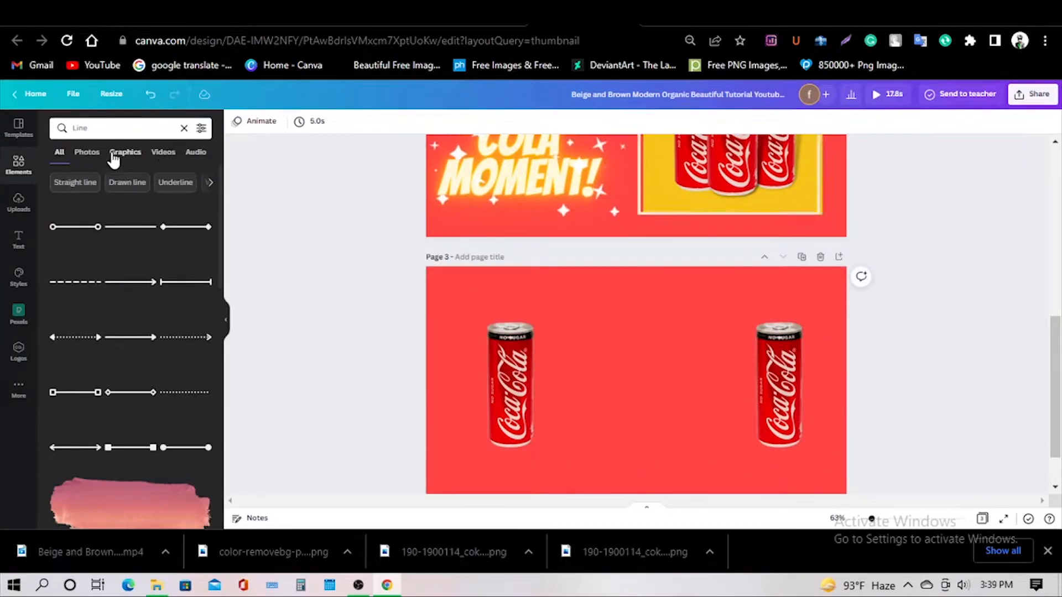
# Browse the templates and apply the beige PODCAST template to a new fourth page.
pyautogui.click(142, 156)
pyautogui.click(18, 203)
pyautogui.click(18, 128)
pyautogui.scroll(-15, 190, 346)
pyautogui.scroll(-15, 195, 350)
pyautogui.click(175, 313)
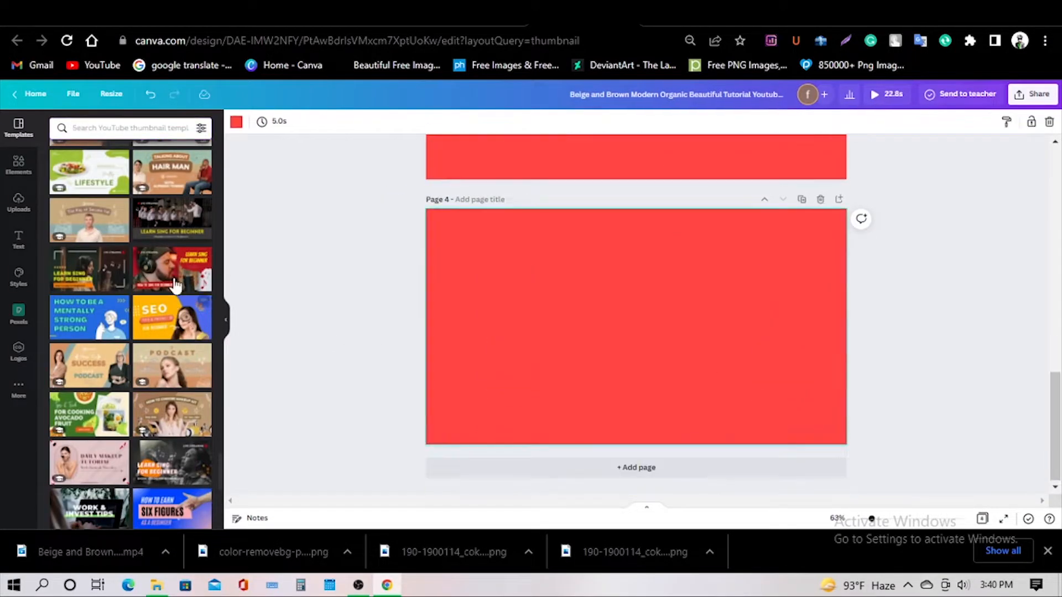
pyautogui.click(172, 365)
# Copy the PODCAST heading from page 4 to the upper middle of page 3 and color it yellow.
pyautogui.click(691, 258)
pyautogui.hotkey('ctrl', 'c')
pyautogui.scroll(4, 691, 266)
pyautogui.hotkey('ctrl', 'v')
pyautogui.moveTo(671, 235); pyautogui.dragTo(666, 214)
pyautogui.click(395, 122)
pyautogui.doubleClick(631, 269)
pyautogui.click(658, 338)
# Enlarge both cans on page 3 and move them partly past the left and right page edges.
pyautogui.moveTo(791, 278); pyautogui.dragTo(844, 278)
pyautogui.moveTo(891, 228); pyautogui.dragTo(931, 181)
pyautogui.moveTo(842, 227); pyautogui.dragTo(809, 254)
pyautogui.moveTo(516, 307); pyautogui.dragTo(444, 307)
pyautogui.moveTo(500, 227); pyautogui.dragTo(531, 191)
pyautogui.moveTo(451, 255); pyautogui.dragTo(433, 266)
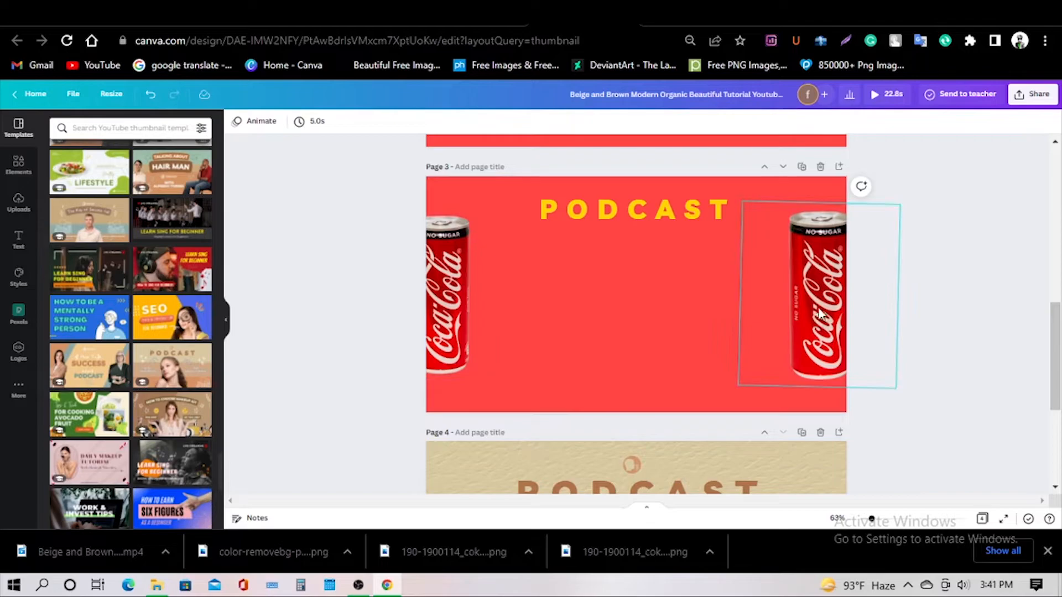
# Add two smaller copies of the left can on page 3 to form a group of three.
pyautogui.click(457, 304)
pyautogui.hotkey('ctrl', 'c')
pyautogui.hotkey('ctrl', 'v')
pyautogui.moveTo(458, 305); pyautogui.dragTo(498, 303)
pyautogui.moveTo(562, 211); pyautogui.dragTo(508, 282)
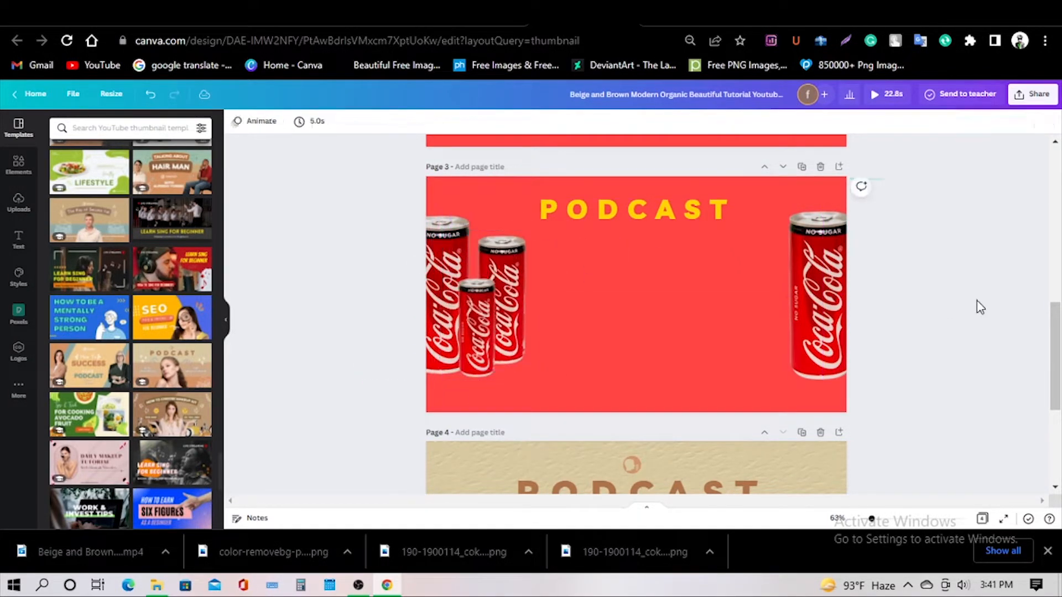
# Add two smaller copies of the right can on page 3 to mirror the left group of three.
pyautogui.hotkey('ctrl', 'd')
pyautogui.moveTo(822, 313); pyautogui.dragTo(770, 323)
pyautogui.moveTo(850, 216); pyautogui.dragTo(807, 283)
pyautogui.moveTo(743, 333); pyautogui.dragTo(755, 314)
pyautogui.hotkey('ctrl', 'd')
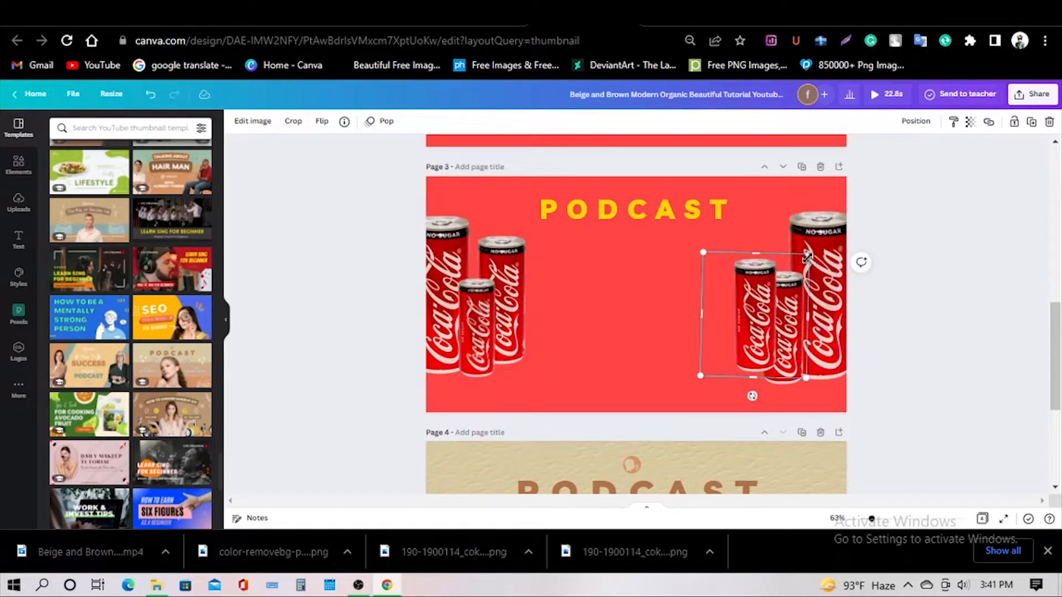
pyautogui.moveTo(807, 254); pyautogui.dragTo(825, 232)
pyautogui.moveTo(761, 260); pyautogui.dragTo(762, 255)
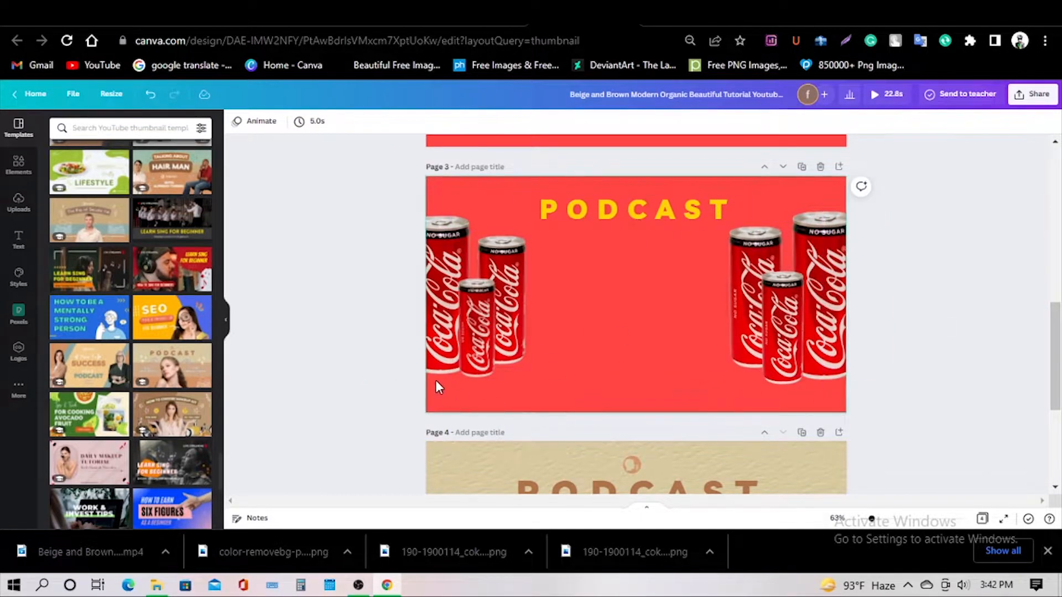
# Try out the Pop animation settings and other photo animations on the right group of cans on page 3.
pyautogui.moveTo(840, 339); pyautogui.dragTo(843, 342)
pyautogui.click(247, 121)
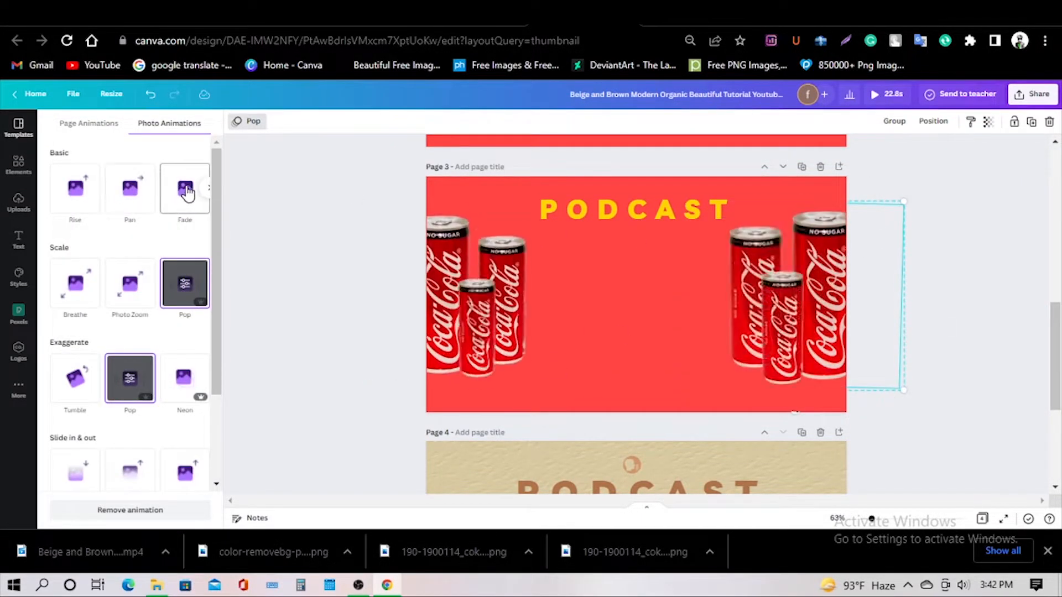
pyautogui.click(134, 382)
pyautogui.click(53, 123)
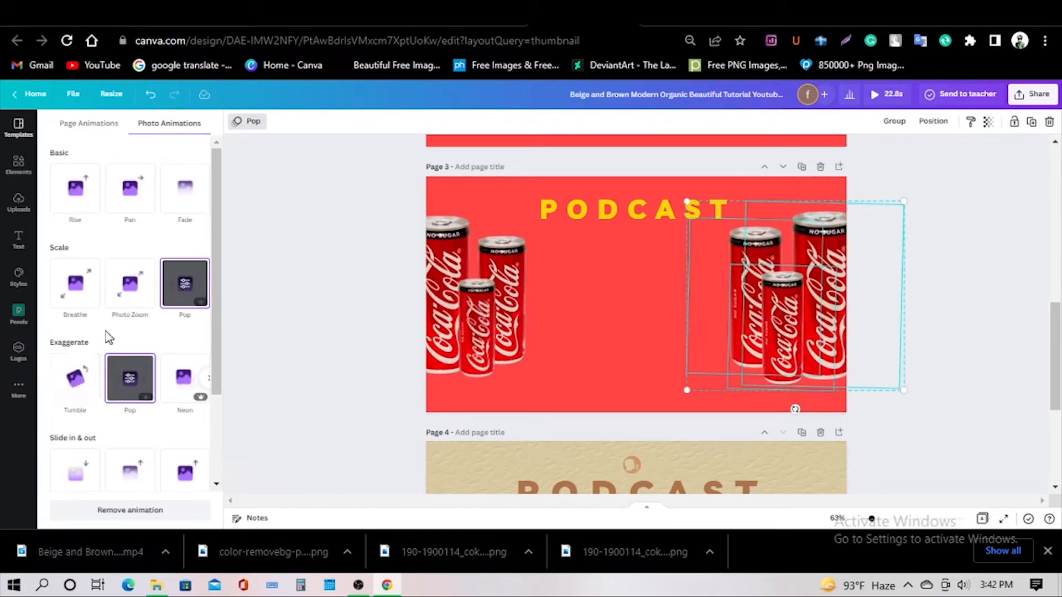
pyautogui.click(248, 121)
pyautogui.click(248, 121)
pyautogui.click(206, 285)
pyautogui.click(145, 289)
pyautogui.click(184, 183)
pyautogui.click(54, 122)
pyautogui.moveTo(680, 273); pyautogui.dragTo(748, 309)
pyautogui.rightClick(790, 279)
pyautogui.click(820, 458)
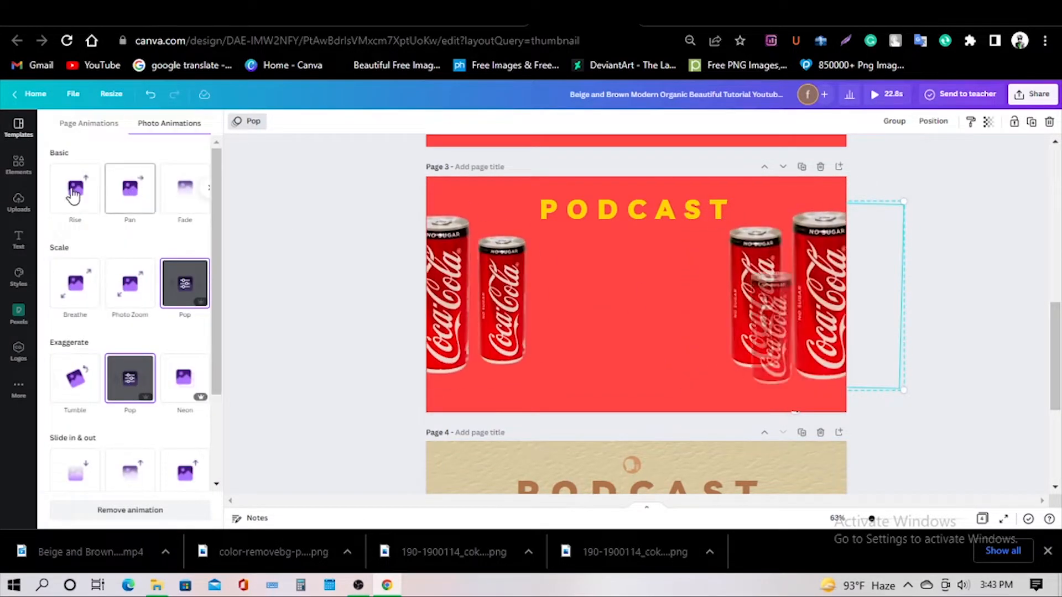
# Apply the Tectonic animation to the can groups on page 3 and adjust its intensity.
pyautogui.click(206, 188)
pyautogui.click(136, 192)
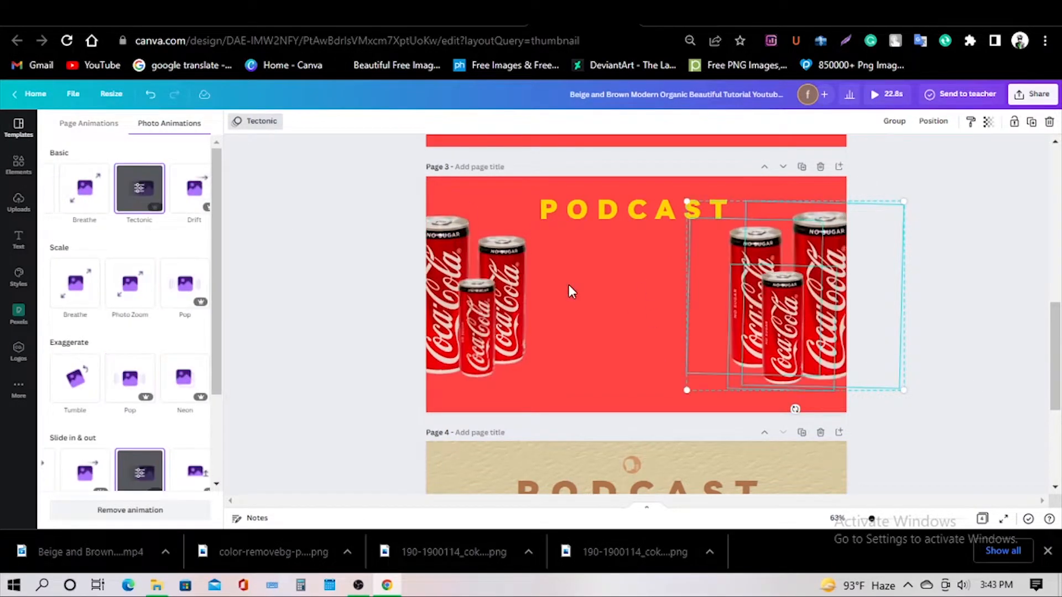
pyautogui.click(140, 188)
pyautogui.moveTo(99, 177)
pyautogui.mouseDown()
pyautogui.moveTo(166, 180)
pyautogui.moveTo(91, 185)
pyautogui.mouseUp()
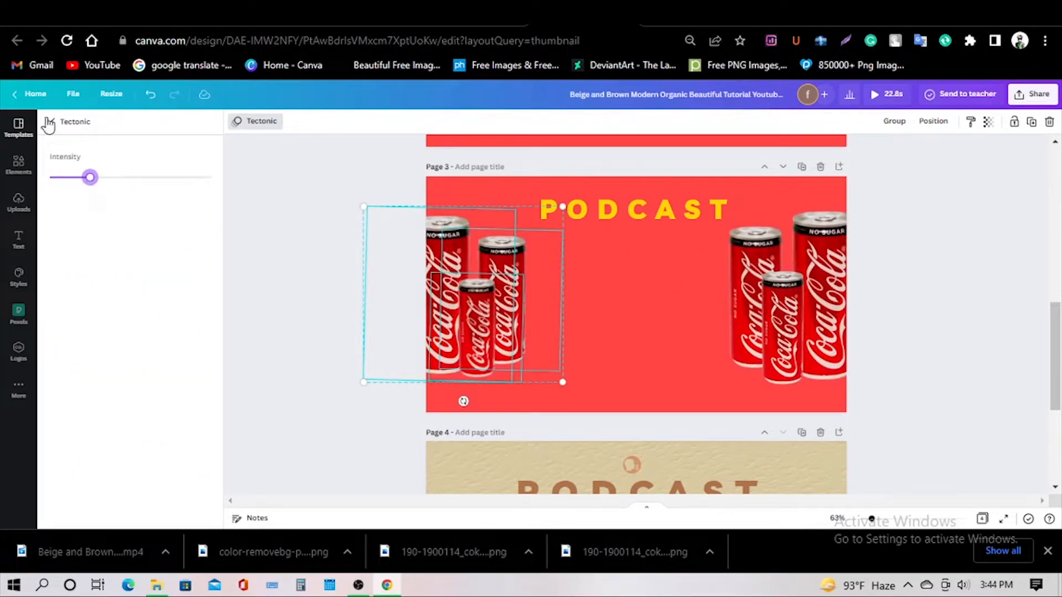
pyautogui.click(72, 121)
# Try replacing the page 3 heading text with COCA, and remove the heading in favor of page 1's title text.
pyautogui.doubleClick(710, 227)
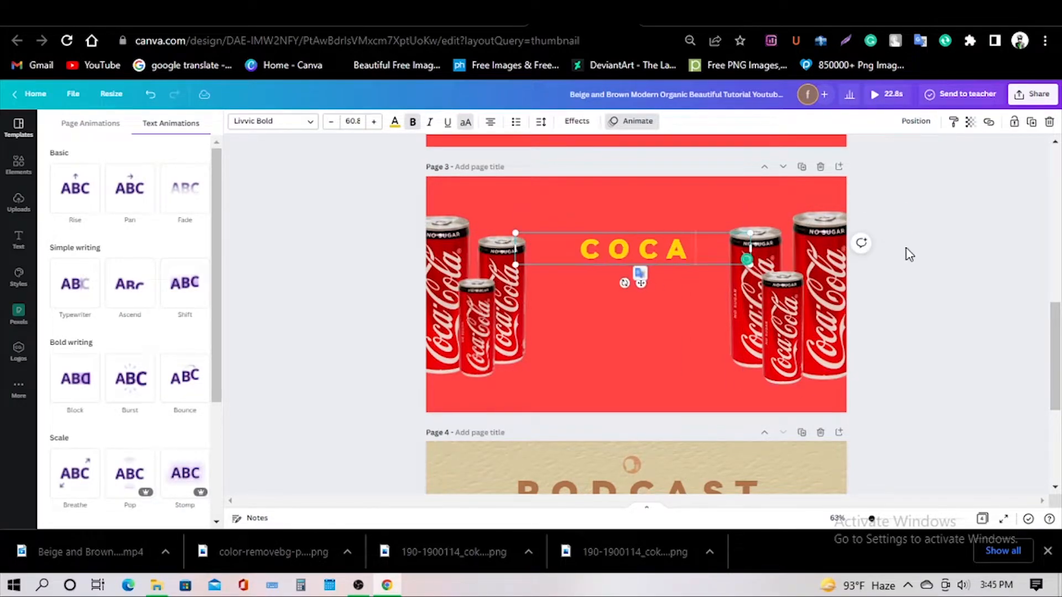
pyautogui.scroll(-1, 892, 287)
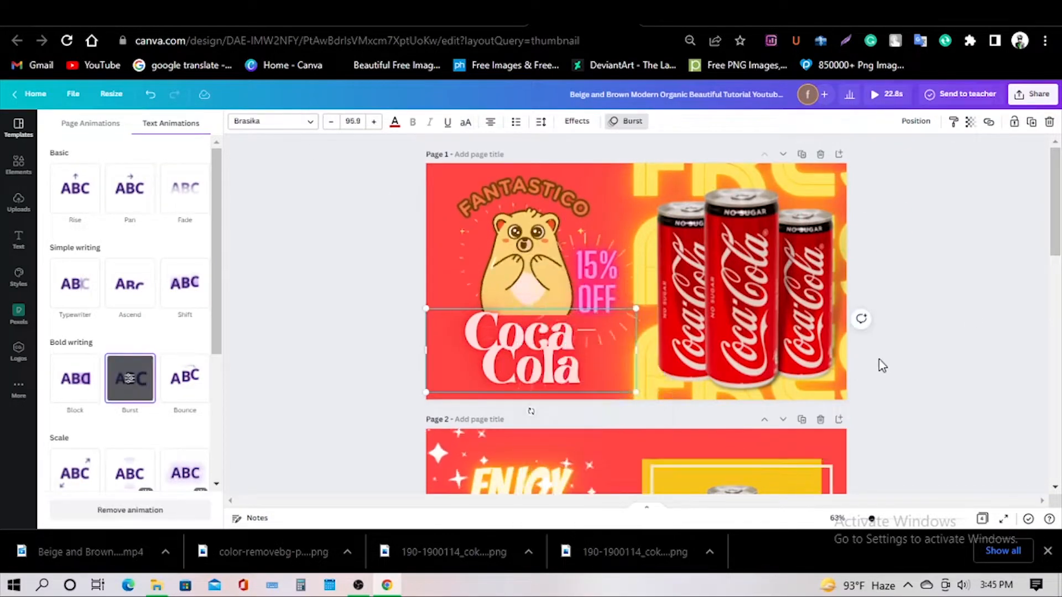
pyautogui.click(648, 282)
pyautogui.rightClick(648, 277)
pyautogui.click(684, 318)
pyautogui.click(345, 65)
pyautogui.click(664, 242)
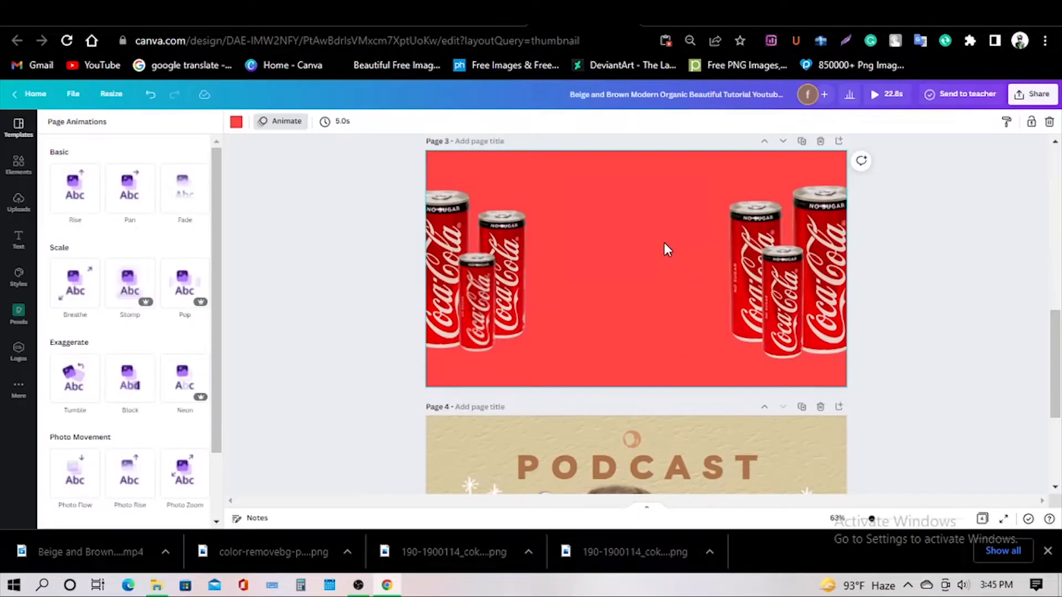
# Copy the Coca Cola title text from page 1 and place it as a large COCA-COLA heading between the page 3 cans.
pyautogui.scroll(8, 593, 212)
pyautogui.click(526, 347)
pyautogui.doubleClick(526, 347)
pyautogui.scroll(-8, 623, 285)
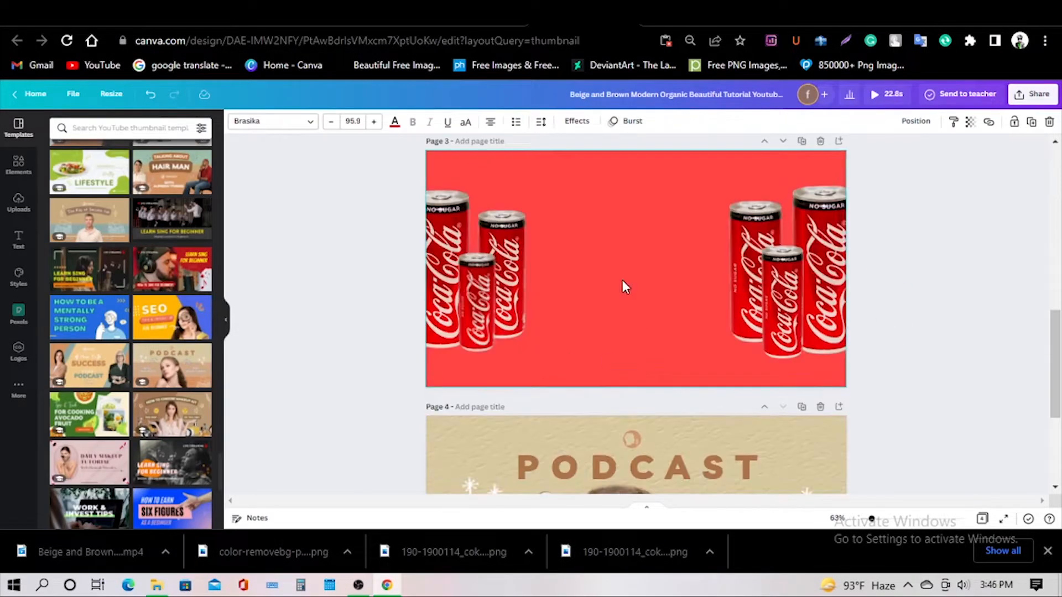
pyautogui.moveTo(678, 277); pyautogui.dragTo(848, 312)
pyautogui.moveTo(757, 307); pyautogui.dragTo(666, 223)
pyautogui.moveTo(756, 201); pyautogui.dragTo(711, 206)
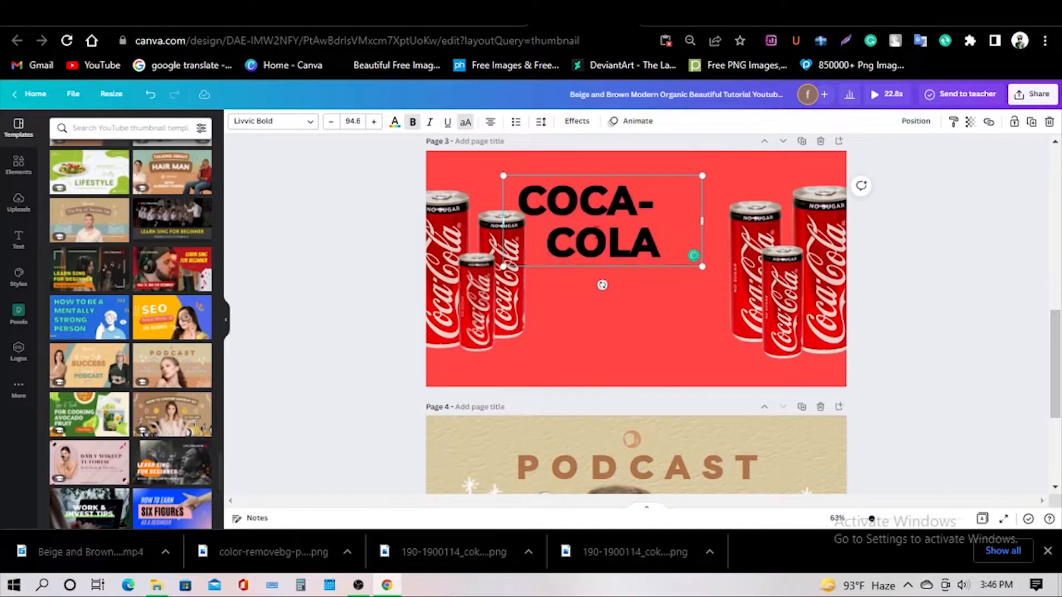
pyautogui.moveTo(650, 234); pyautogui.dragTo(683, 220)
pyautogui.click(703, 232)
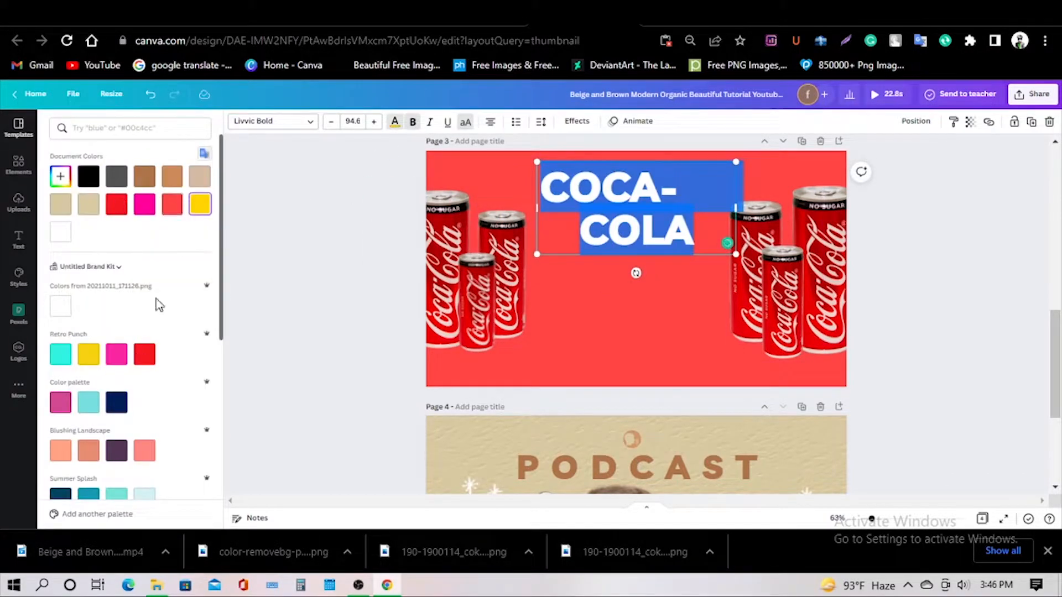
# Try the Neon effect and the Curve shape on page 3's COCA-COLA heading, and undo the shape changes.
pyautogui.click(577, 121)
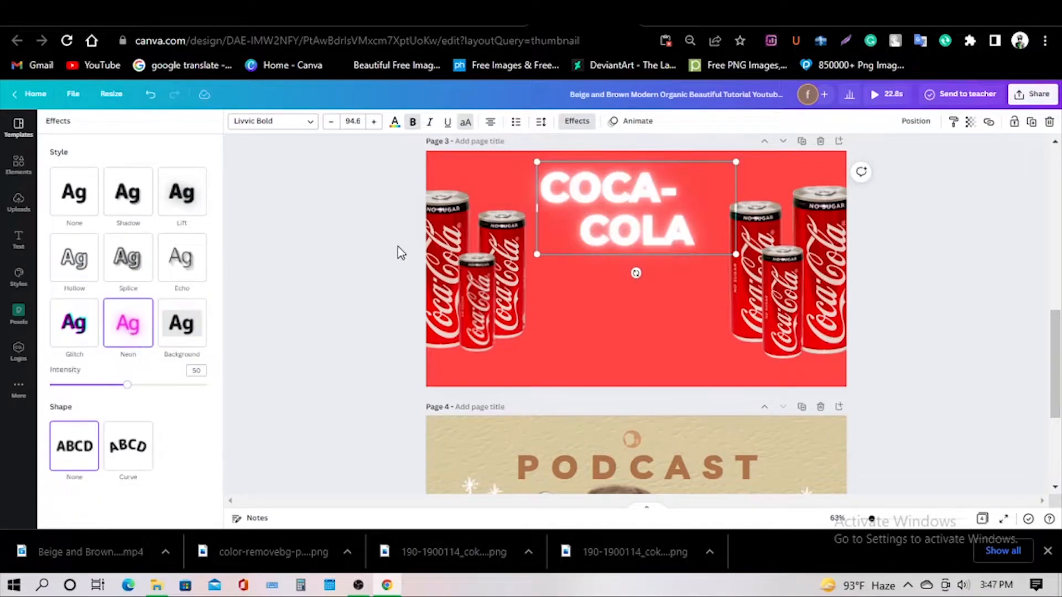
pyautogui.click(352, 121)
pyautogui.click(295, 243)
pyautogui.click(581, 121)
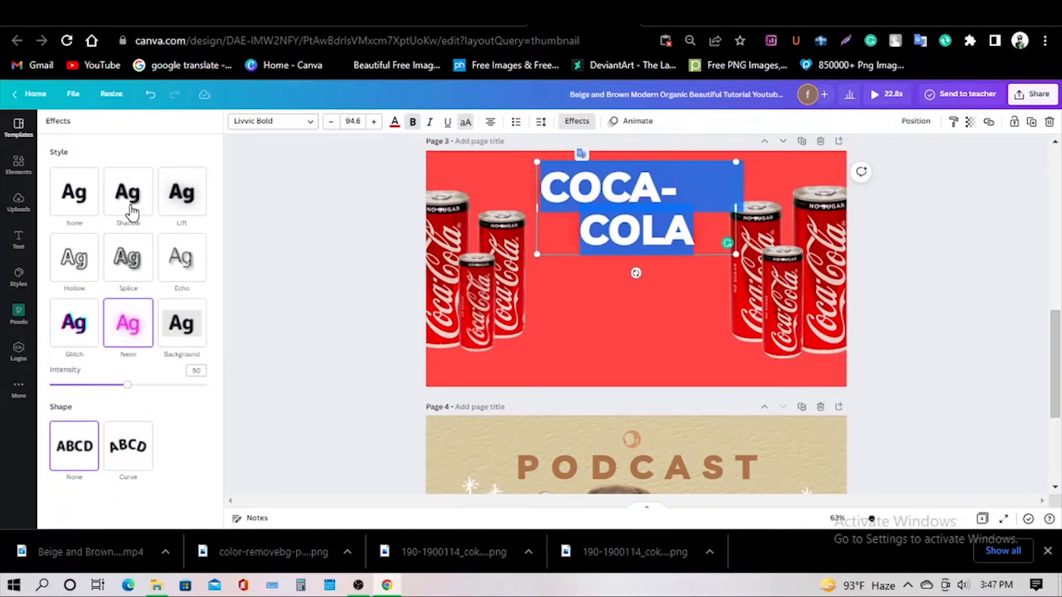
pyautogui.click(129, 446)
pyautogui.click(85, 453)
pyautogui.hotkey('ctrl', 'z')
pyautogui.hotkey('ctrl', 'z')
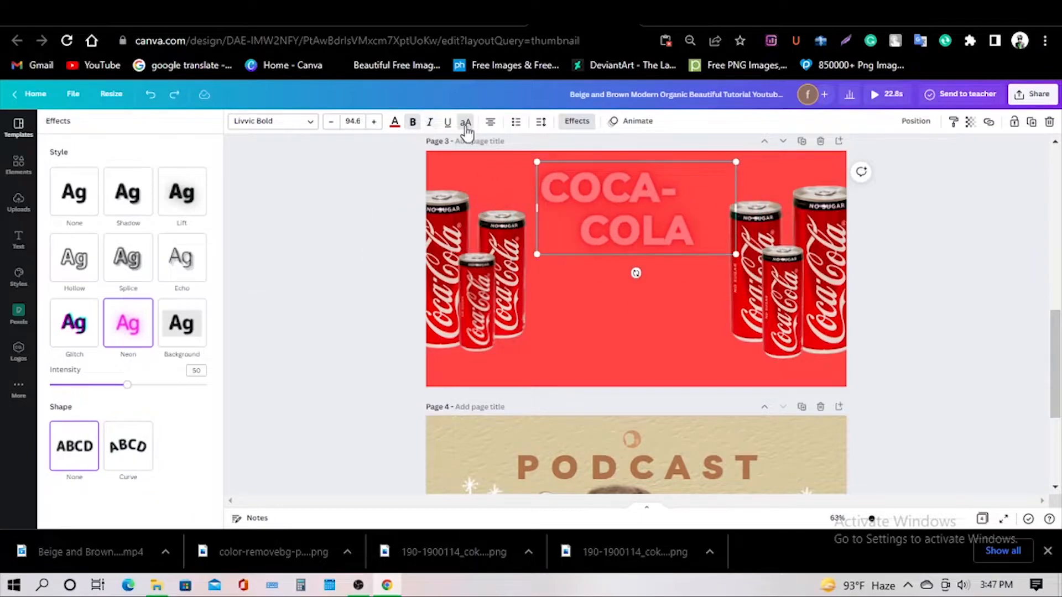
# Set the text color of the COCA-COLA heading on page 3 to white.
pyautogui.moveTo(553, 194); pyautogui.dragTo(545, 158)
pyautogui.click(394, 122)
pyautogui.click(199, 204)
pyautogui.click(296, 217)
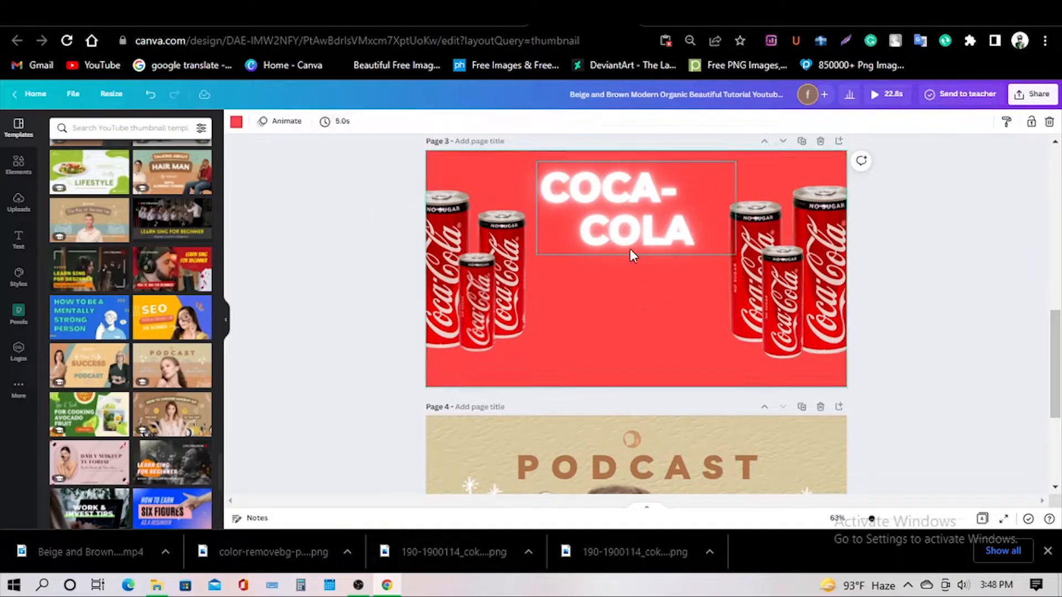
# Try the Lift, Echo and Splice text effects on the COCA-COLA heading.
pyautogui.click(641, 238)
pyautogui.click(577, 121)
pyautogui.click(170, 214)
pyautogui.click(72, 205)
pyautogui.click(182, 257)
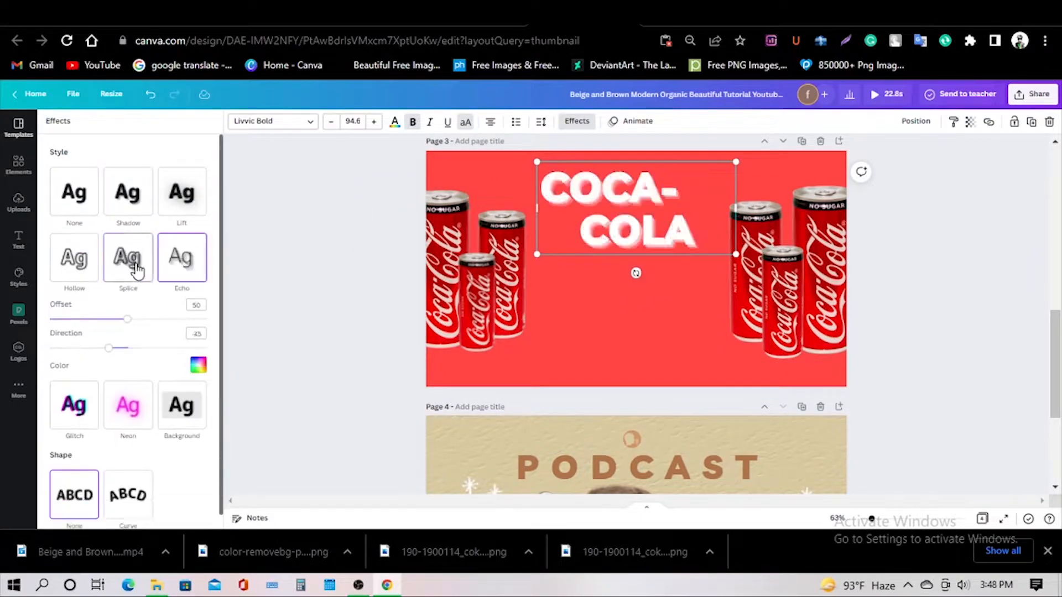
pyautogui.click(140, 258)
pyautogui.click(395, 123)
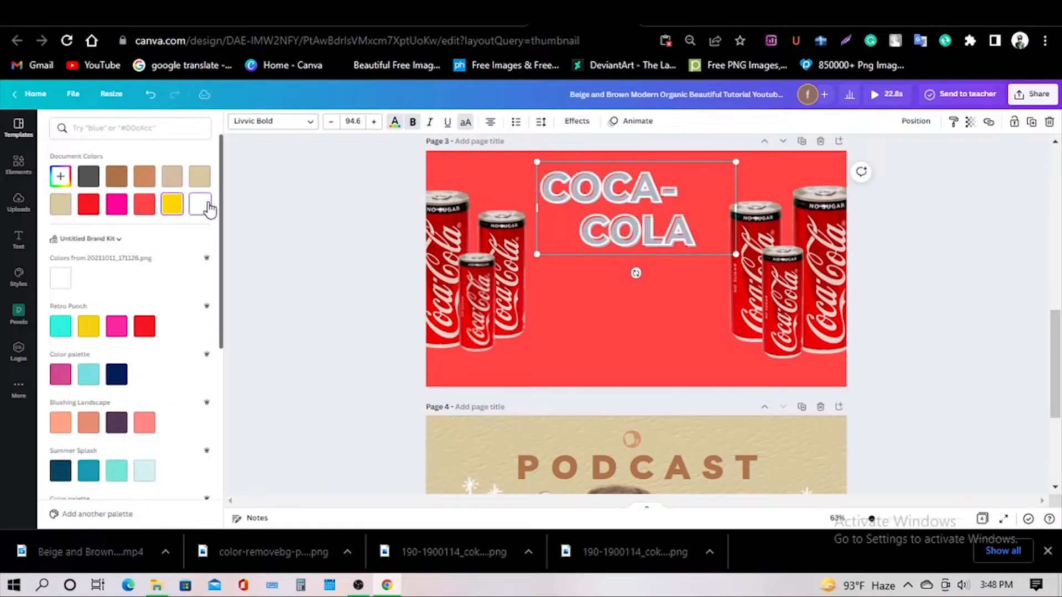
# Try the Background effect on the COCA-COLA heading with different color, roundness, spread and transparency settings, and switch to Neon.
pyautogui.click(577, 121)
pyautogui.click(182, 257)
pyautogui.click(181, 321)
pyautogui.click(198, 459)
pyautogui.click(134, 427)
pyautogui.scroll(-3, 134, 428)
pyautogui.scroll(3, 134, 428)
pyautogui.click(202, 462)
pyautogui.moveTo(206, 443); pyautogui.dragTo(106, 444)
pyautogui.moveTo(128, 413); pyautogui.dragTo(155, 414)
pyautogui.moveTo(128, 385); pyautogui.dragTo(66, 402)
pyautogui.moveTo(117, 442); pyautogui.dragTo(51, 443)
pyautogui.click(128, 322)
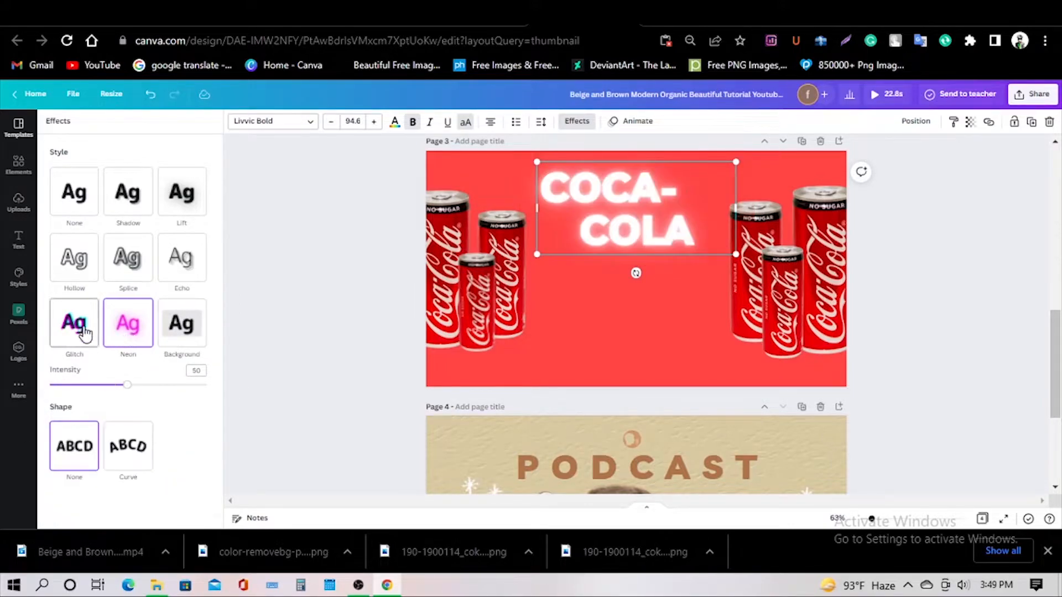
# Apply the Echo effect to the COCA-COLA heading and try different echo colors.
pyautogui.click(182, 258)
pyautogui.click(197, 365)
pyautogui.click(136, 238)
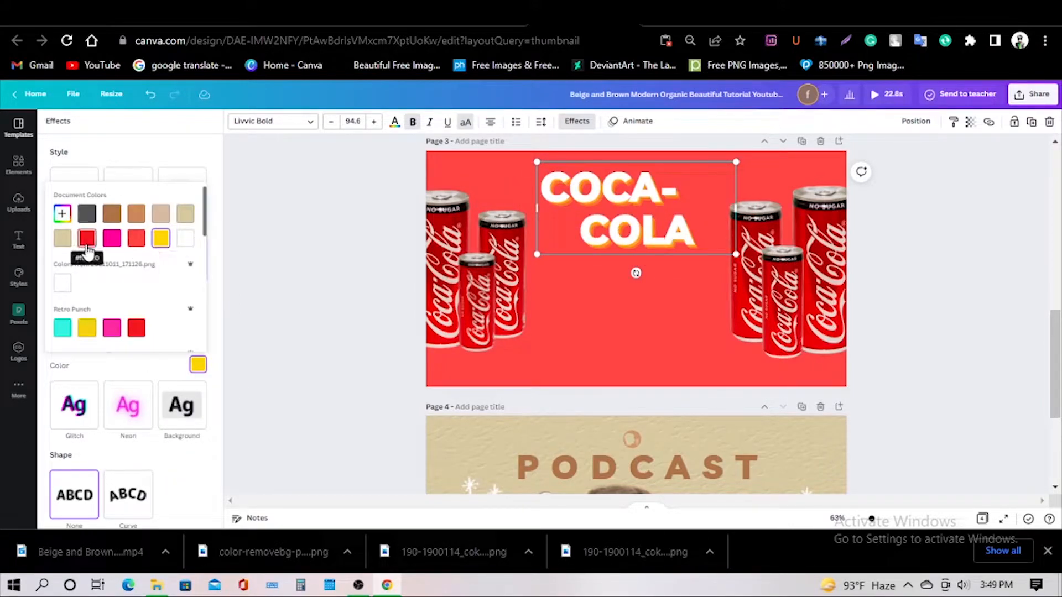
pyautogui.scroll(-2, 86, 250)
pyautogui.click(111, 294)
pyautogui.scroll(-2, 112, 293)
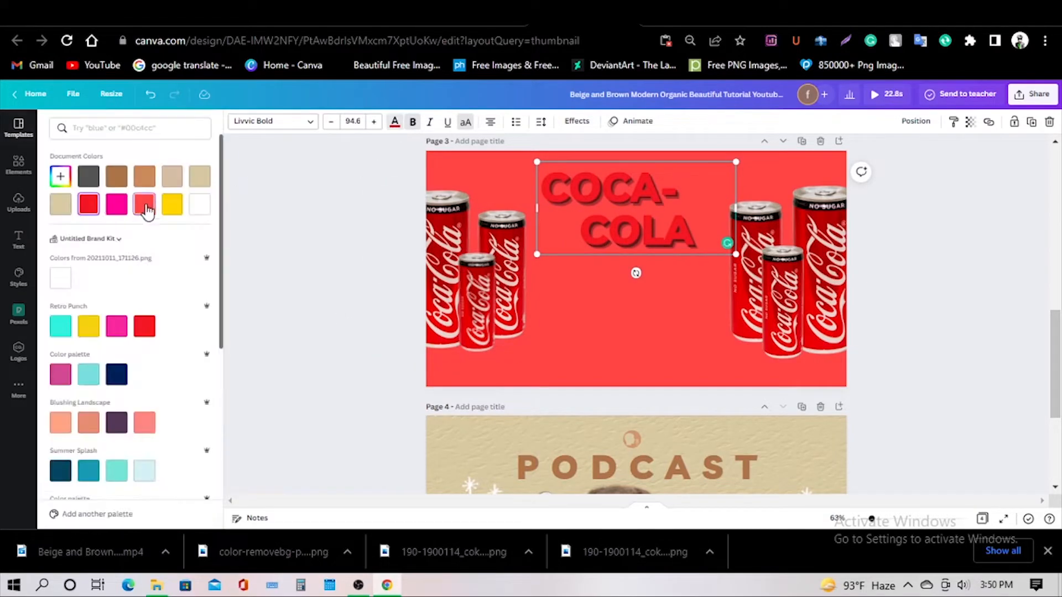
# Try white, red, dark and yellow text colors on the COCA-COLA heading.
pyautogui.click(117, 177)
pyautogui.click(199, 204)
pyautogui.click(144, 327)
pyautogui.click(89, 176)
pyautogui.moveTo(695, 232); pyautogui.dragTo(542, 189)
pyautogui.click(172, 205)
pyautogui.click(903, 259)
# Examine the text on the earlier pages as a style reference for the page 3 heading.
pyautogui.scroll(7, 903, 260)
pyautogui.click(545, 220)
pyautogui.scroll(-6, 545, 221)
pyautogui.click(635, 301)
pyautogui.scroll(8, 917, 304)
pyautogui.click(533, 354)
pyautogui.press('Right')
pyautogui.press('Right')
pyautogui.press('Right')
pyautogui.press('Right')
pyautogui.press('Right')
pyautogui.doubleClick(536, 362)
pyautogui.scroll(-7, 539, 410)
# Try adjusting the size and position of the COCA-COLA heading between the page 3 cans.
pyautogui.click(625, 412)
pyautogui.doubleClick(651, 403)
pyautogui.moveTo(680, 412); pyautogui.dragTo(850, 444)
pyautogui.moveTo(765, 442); pyautogui.dragTo(666, 394)
pyautogui.moveTo(750, 372); pyautogui.dragTo(695, 372)
pyautogui.click(665, 371)
pyautogui.click(381, 317)
pyautogui.moveTo(648, 422); pyautogui.dragTo(692, 392)
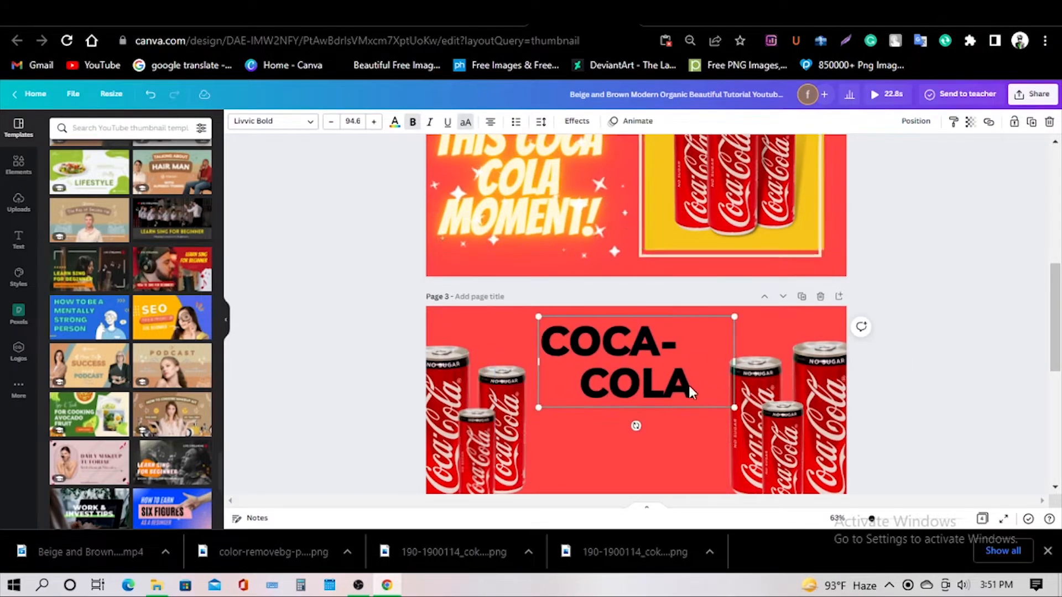
# Add the CHEERS! neon text style from the recently used text designs to page 3.
pyautogui.scroll(5, 586, 221)
pyautogui.scroll(-4, 587, 221)
pyautogui.click(18, 239)
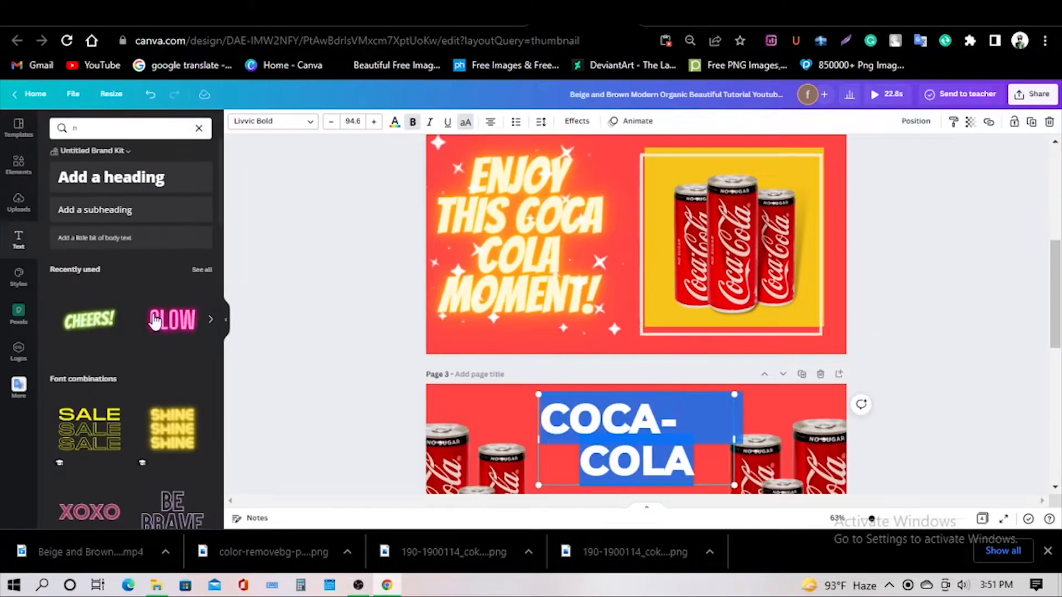
pyautogui.scroll(-8, 166, 303)
pyautogui.scroll(10, 163, 297)
pyautogui.click(89, 242)
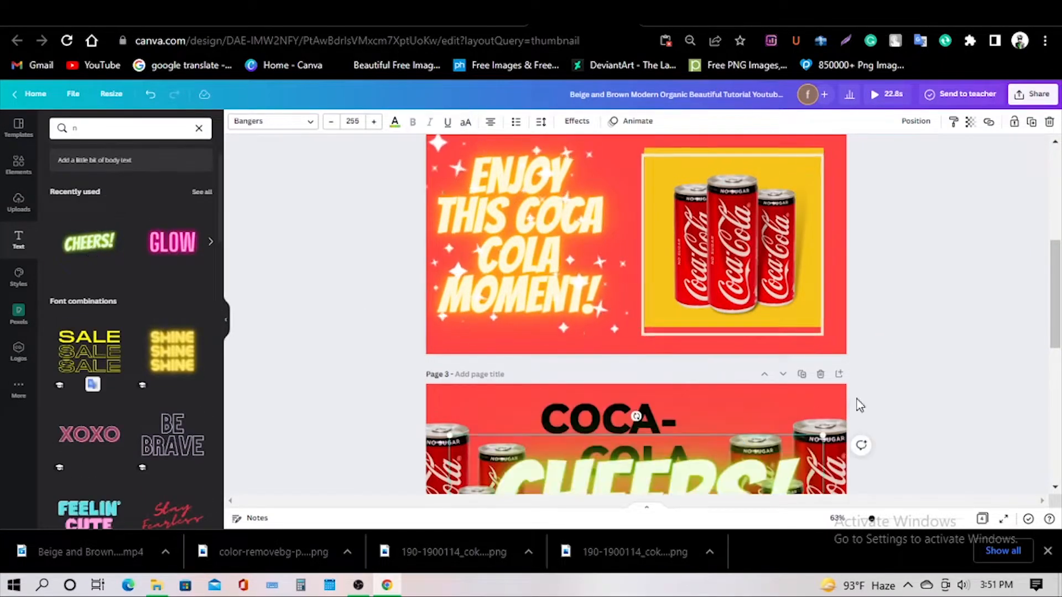
pyautogui.moveTo(636, 442); pyautogui.dragTo(642, 451)
# Remove the exclamation mark from the ENJOY THIS COCA COLA MOMENT heading on page 2.
pyautogui.scroll(2, 601, 226)
pyautogui.click(601, 226)
pyautogui.scroll(3, 554, 224)
pyautogui.click(596, 441)
pyautogui.press('BackSpace')
pyautogui.click(874, 320)
# Delete the COCA-COLA heading from page 3 and move the CHEERS! text to the page's upper edge.
pyautogui.scroll(-3, 875, 320)
pyautogui.click(620, 331)
pyautogui.scroll(-1, 396, 368)
pyautogui.press('Delete')
pyautogui.moveTo(700, 428); pyautogui.dragTo(691, 260)
# Replace the CHEERS! text with COCACOLA, resize it across the upper part of page 3 and send it behind the cans.
pyautogui.rightClick(672, 260)
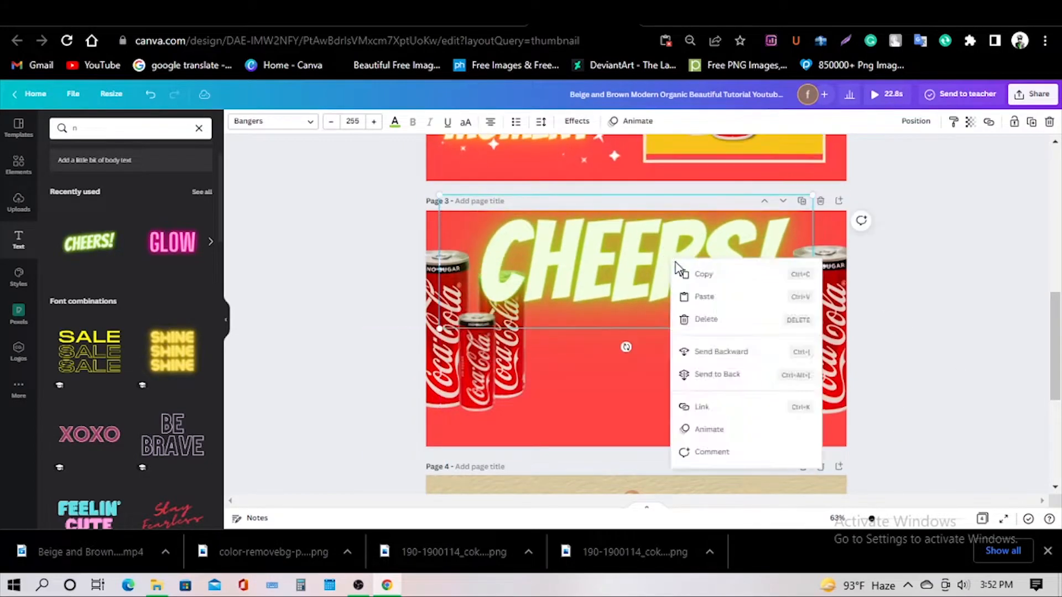
pyautogui.doubleClick(625, 257)
pyautogui.write('COCACOLA')
pyautogui.moveTo(814, 307); pyautogui.dragTo(908, 308)
pyautogui.moveTo(907, 328); pyautogui.dragTo(831, 307)
pyautogui.rightClick(625, 255)
pyautogui.click(657, 337)
pyautogui.click(653, 359)
# Try several text colors, including white and red, on the COCACOLA heading.
pyautogui.doubleClick(630, 251)
pyautogui.click(394, 121)
pyautogui.click(145, 221)
pyautogui.click(353, 326)
pyautogui.doubleClick(676, 249)
pyautogui.click(395, 122)
pyautogui.click(144, 207)
pyautogui.click(200, 207)
pyautogui.click(354, 309)
pyautogui.click(719, 248)
pyautogui.doubleClick(692, 248)
pyautogui.click(395, 121)
pyautogui.click(88, 206)
pyautogui.click(625, 371)
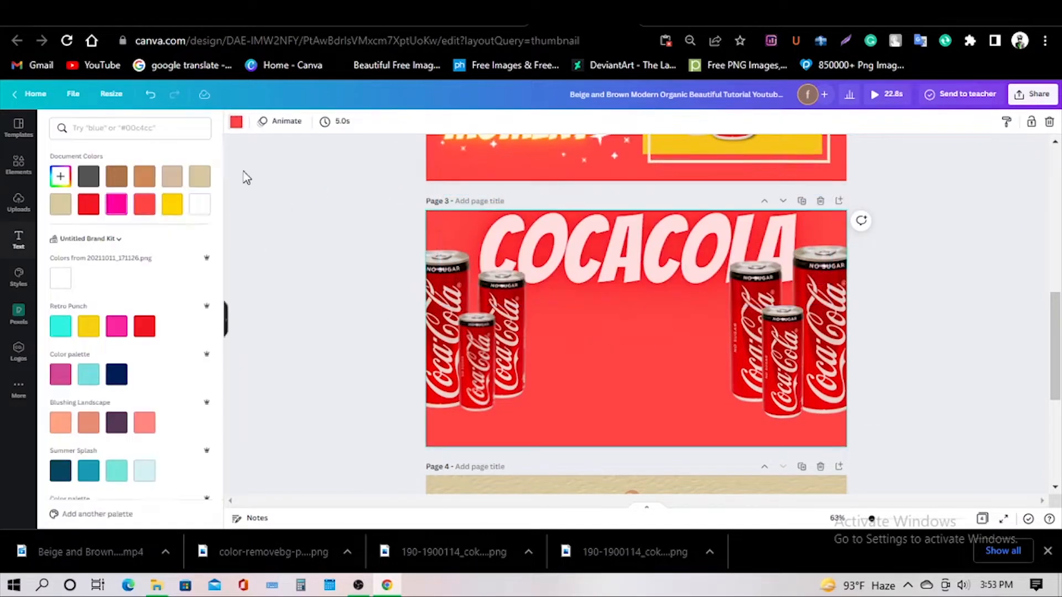
# Change the background color of page 3 to the Retro Punch yellow.
pyautogui.click(237, 123)
pyautogui.click(172, 206)
pyautogui.click(87, 326)
# Shift the COCACOLA heading slightly and try other text colors for it against the yellow background.
pyautogui.click(703, 251)
pyautogui.moveTo(649, 259); pyautogui.dragTo(642, 261)
pyautogui.click(625, 329)
pyautogui.doubleClick(657, 258)
pyautogui.click(395, 122)
pyautogui.click(942, 366)
pyautogui.doubleClick(685, 255)
pyautogui.click(395, 121)
pyautogui.scroll(-2, 87, 387)
pyautogui.click(61, 469)
pyautogui.click(802, 362)
pyautogui.doubleClick(686, 253)
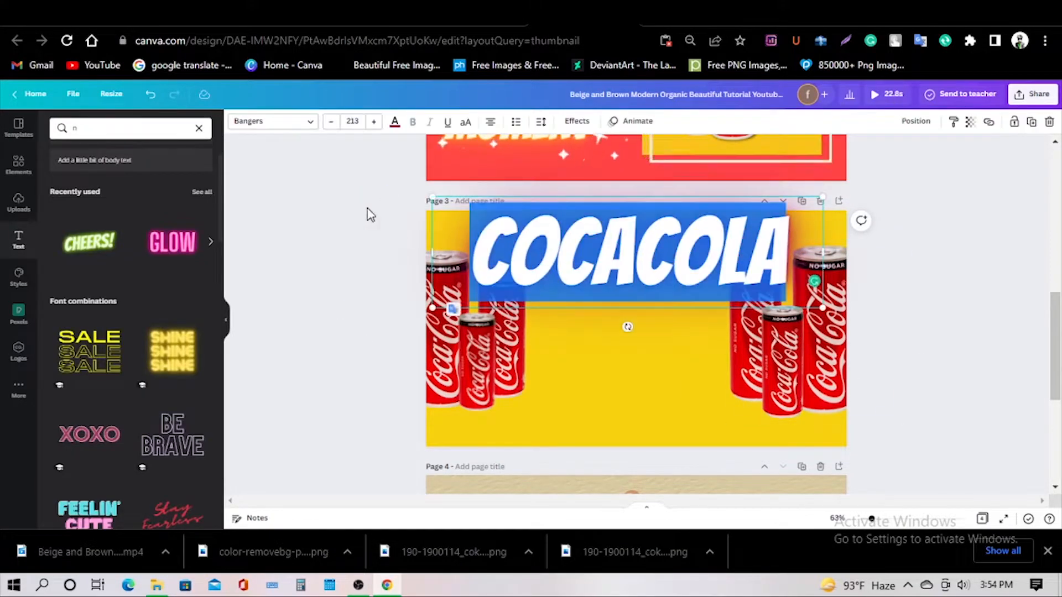
pyautogui.click(395, 122)
pyautogui.scroll(-6, 88, 407)
pyautogui.click(323, 302)
# Delete the COCACOLA heading and add the yellow SHINE font combination between the cans on page 3.
pyautogui.scroll(3, 913, 361)
pyautogui.scroll(-2, 912, 360)
pyautogui.doubleClick(788, 337)
pyautogui.moveTo(793, 337); pyautogui.dragTo(419, 267)
pyautogui.press('BackSpace')
pyautogui.click(642, 433)
pyautogui.click(180, 349)
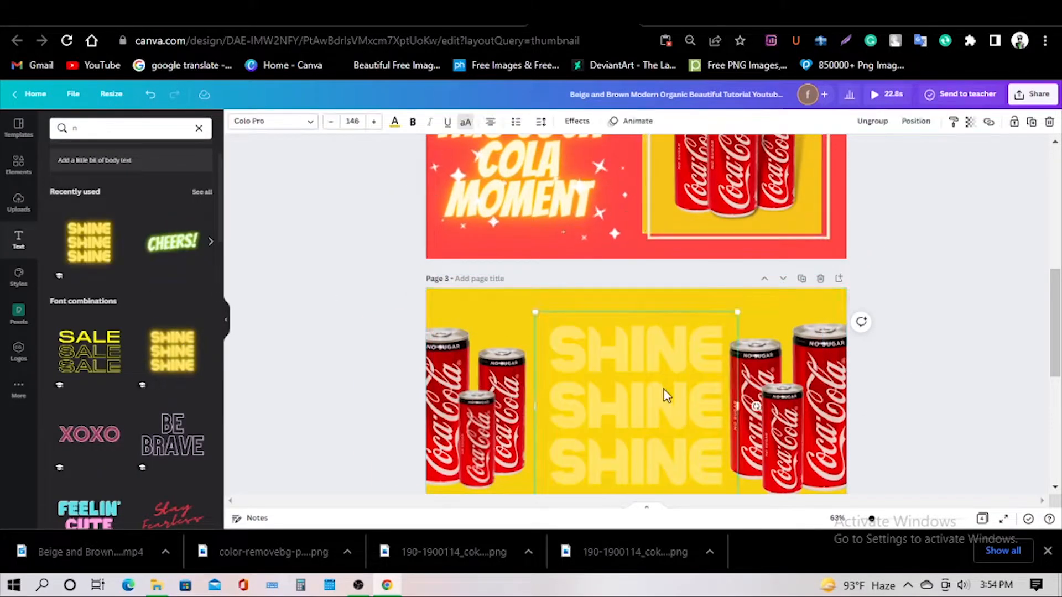
# Change the background color of page 3 from yellow to coral red.
pyautogui.click(486, 330)
pyautogui.click(239, 121)
pyautogui.click(117, 183)
# Replace the repeated SHINE lines of the heading on page 3 with FRESH and AND REFRESHMENT.
pyautogui.moveTo(691, 409); pyautogui.dragTo(533, 421)
pyautogui.doubleClick(623, 343)
pyautogui.write('FRESH')
pyautogui.press('Return')
pyautogui.press('BackSpace')
pyautogui.press('BackSpace')
pyautogui.write('H')
pyautogui.click(714, 404)
pyautogui.press('BackSpace')
pyautogui.moveTo(705, 470); pyautogui.dragTo(532, 451)
pyautogui.press('BackSpace')
pyautogui.click(719, 361)
pyautogui.write('AND REFRESHMENT')
# Widen and rescale the heading group on page 3, and trim the word REFRESHMENT to REFRESH.
pyautogui.scroll(-3, 720, 361)
pyautogui.moveTo(726, 278); pyautogui.dragTo(953, 288)
pyautogui.scroll(2, 952, 332)
pyautogui.scroll(-1, 953, 359)
pyautogui.moveTo(953, 393); pyautogui.dragTo(734, 263)
pyautogui.click(728, 246)
pyautogui.press('BackSpace')
pyautogui.press('BackSpace')
pyautogui.press('BackSpace')
pyautogui.press('BackSpace')
# Enlarge the heading group and reposition it between the two can groups on page 3.
pyautogui.scroll(1, 663, 249)
pyautogui.moveTo(636, 280); pyautogui.dragTo(636, 321)
pyautogui.moveTo(735, 257); pyautogui.dragTo(846, 213)
pyautogui.moveTo(715, 218); pyautogui.dragTo(662, 243)
pyautogui.rightClick(651, 260)
pyautogui.click(687, 379)
# Play a preview of the whole animated design and close it.
pyautogui.click(896, 232)
pyautogui.click(885, 95)
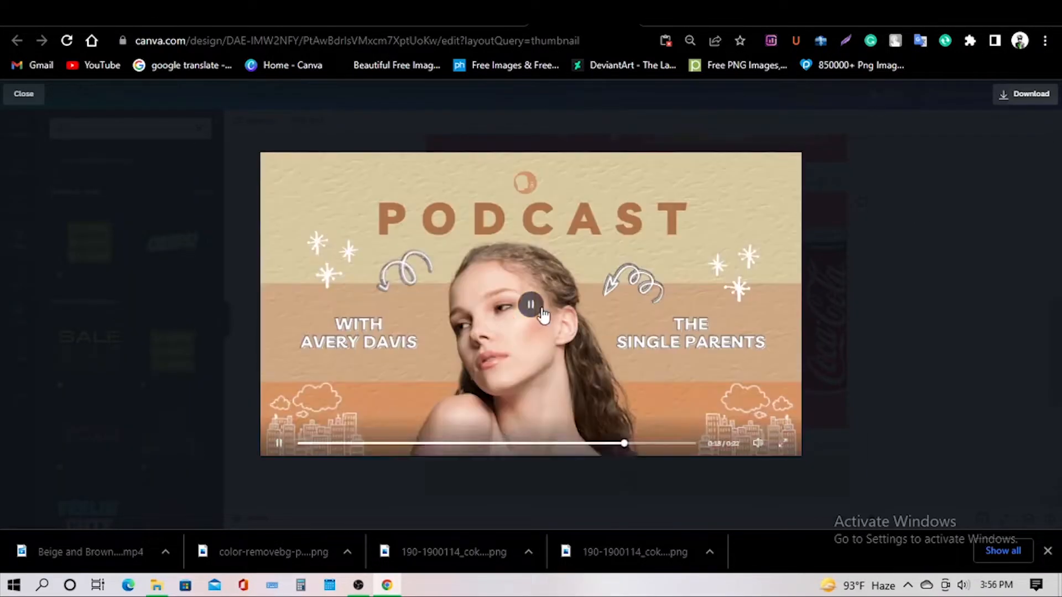
pyautogui.click(24, 94)
# Rewrite the page 3 heading with the words MAKE and REFRESH, and nudge it slightly.
pyautogui.doubleClick(683, 320)
pyautogui.moveTo(727, 387); pyautogui.dragTo(548, 218)
pyautogui.write('MAKE')
pyautogui.write('A FR')
pyautogui.press('BackSpace')
pyautogui.press('BackSpace')
pyautogui.press('Return')
pyautogui.write('REFRESH')
pyautogui.click(955, 308)
pyautogui.moveTo(629, 313)
pyautogui.mouseDown()
pyautogui.moveTo(682, 319)
pyautogui.moveTo(618, 310)
pyautogui.mouseUp()
# Edit the last line of the page 3 heading so that it reads AND COOL.
pyautogui.click(556, 328)
pyautogui.doubleClick(586, 321)
pyautogui.press('Delete')
pyautogui.press('Delete')
pyautogui.press('Delete')
pyautogui.write('COOL')
# Resize the MAKE FRESH AND COOL heading to size 90.2 and place it between the can groups.
pyautogui.moveTo(789, 223); pyautogui.dragTo(846, 188)
pyautogui.moveTo(649, 307)
pyautogui.mouseDown()
pyautogui.moveTo(616, 306)
pyautogui.moveTo(637, 318)
pyautogui.mouseUp()
pyautogui.moveTo(835, 199); pyautogui.dragTo(791, 225)
pyautogui.moveTo(646, 248); pyautogui.dragTo(652, 249)
pyautogui.moveTo(797, 226); pyautogui.dragTo(752, 254)
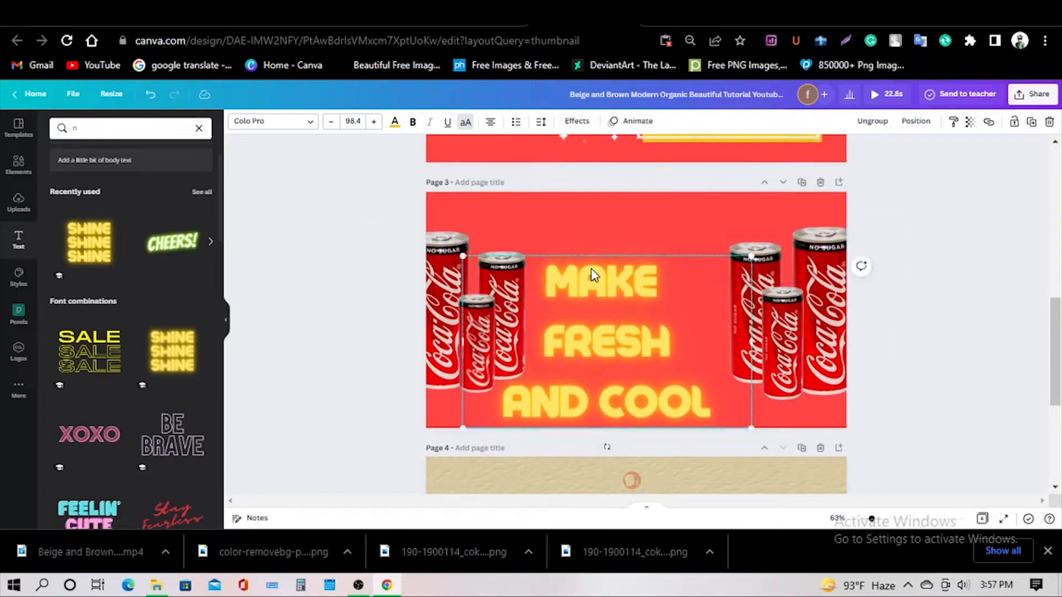
pyautogui.moveTo(592, 273); pyautogui.dragTo(615, 233)
pyautogui.moveTo(775, 212); pyautogui.dragTo(749, 230)
pyautogui.moveTo(655, 259); pyautogui.dragTo(674, 250)
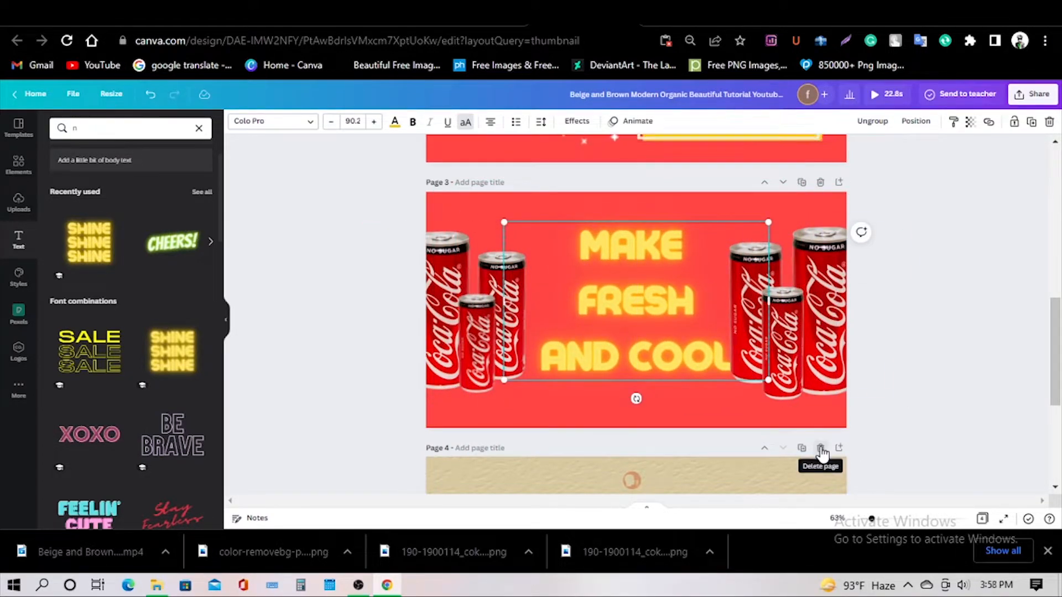
# Apply the Breathe text animation to the MAKE FRESH AND COOL heading.
pyautogui.click(18, 164)
pyautogui.click(182, 130)
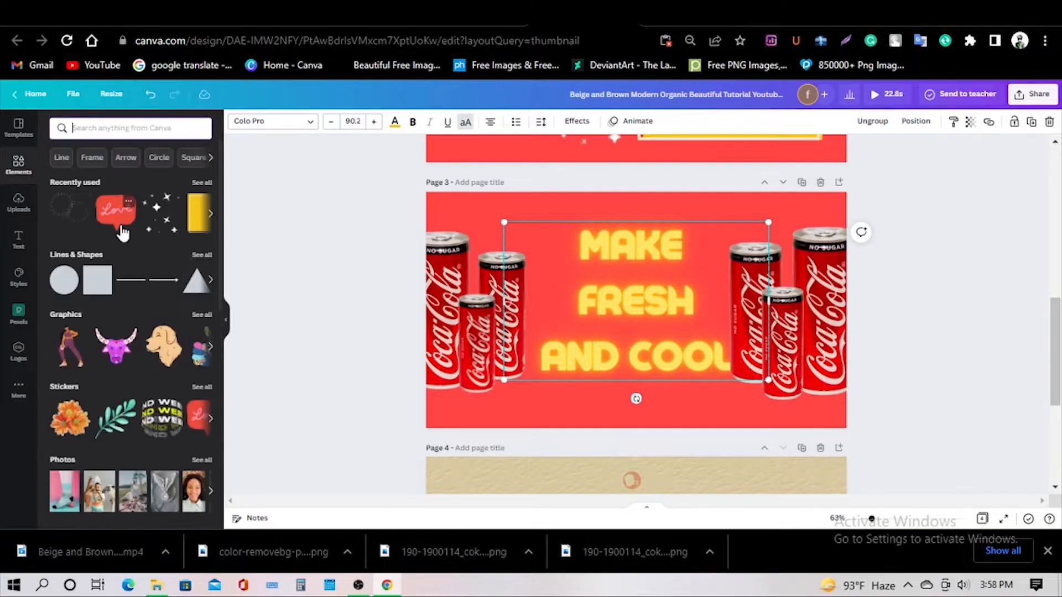
pyautogui.click(630, 121)
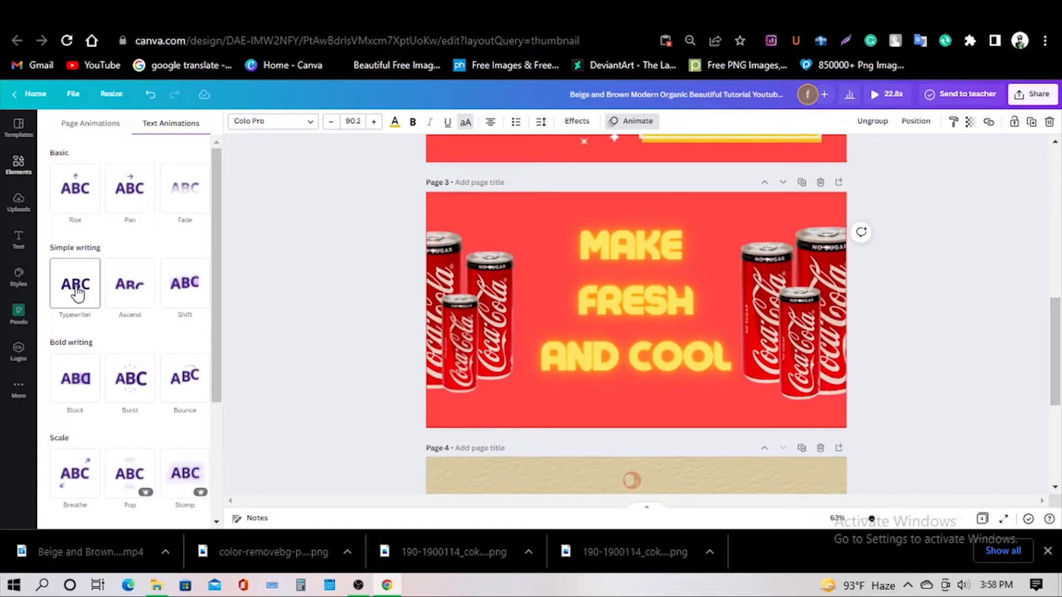
pyautogui.click(79, 486)
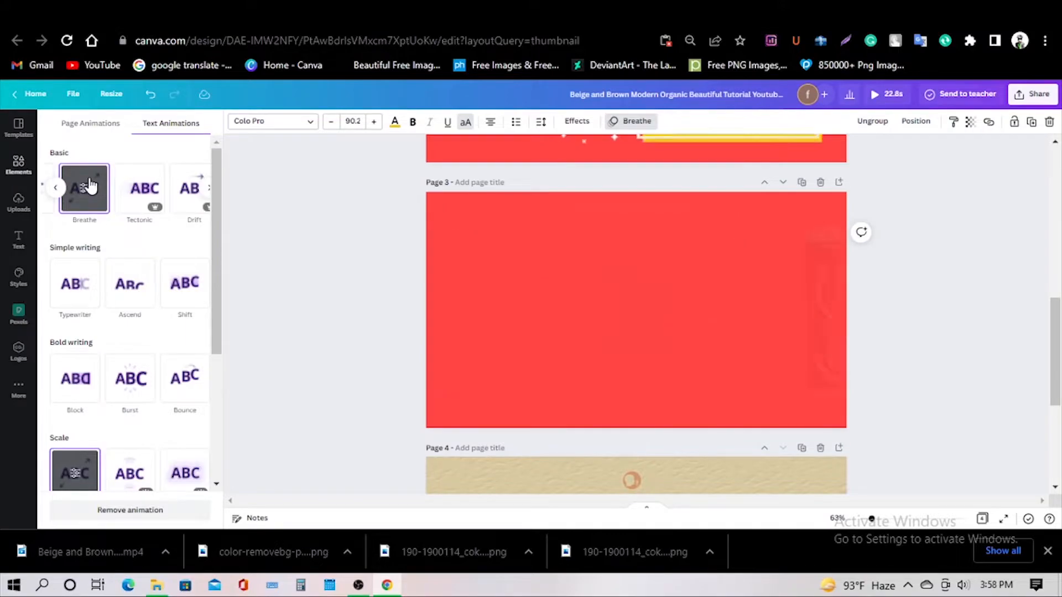
# Add the recently used radiating-lines sticker twice on page 3, one over the left cans and one over the lower right cans.
pyautogui.click(19, 165)
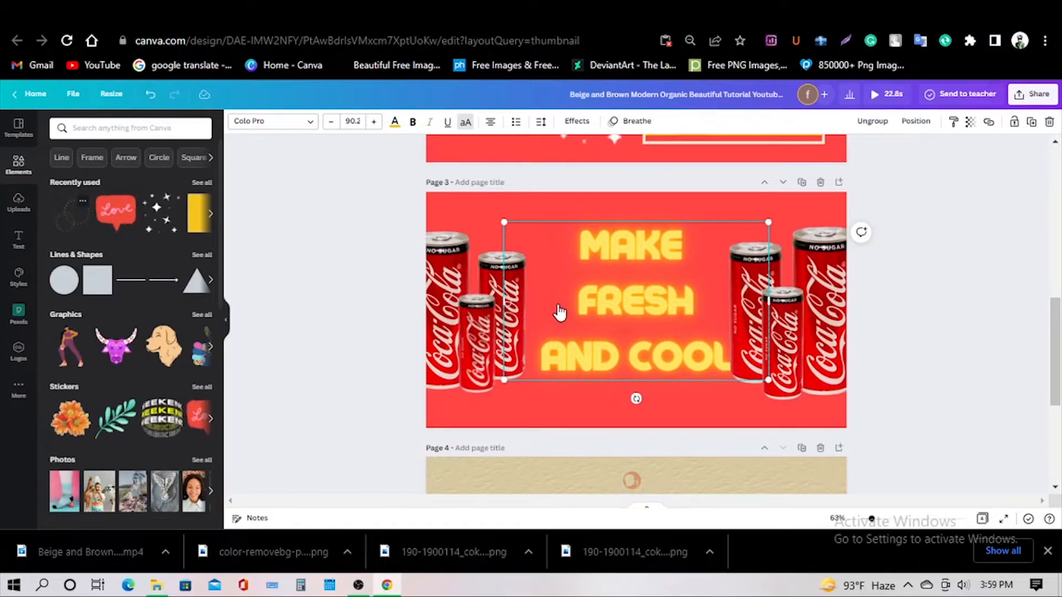
pyautogui.click(620, 296)
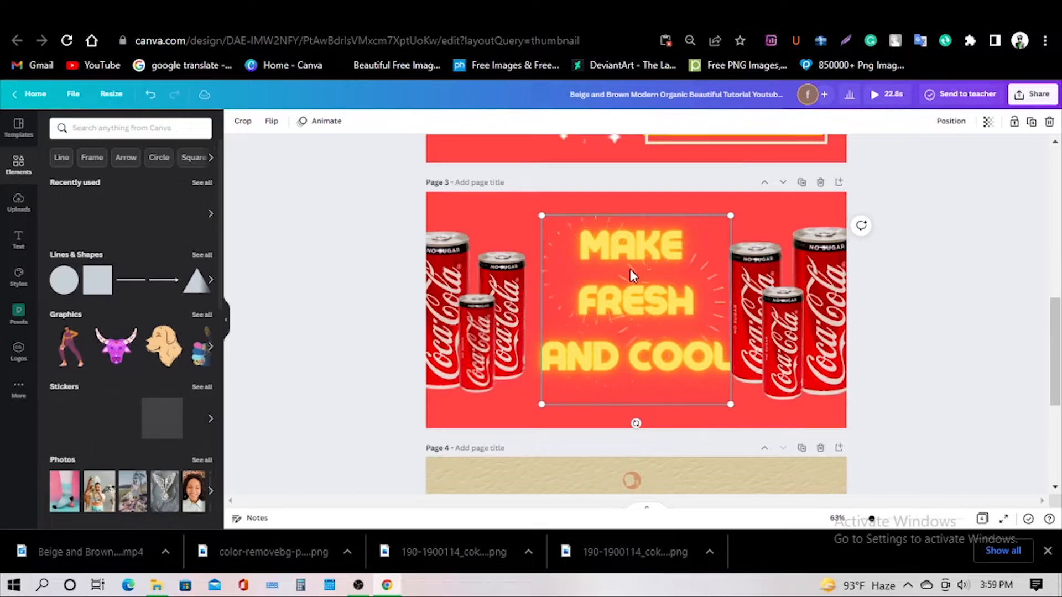
pyautogui.moveTo(638, 272); pyautogui.dragTo(484, 223)
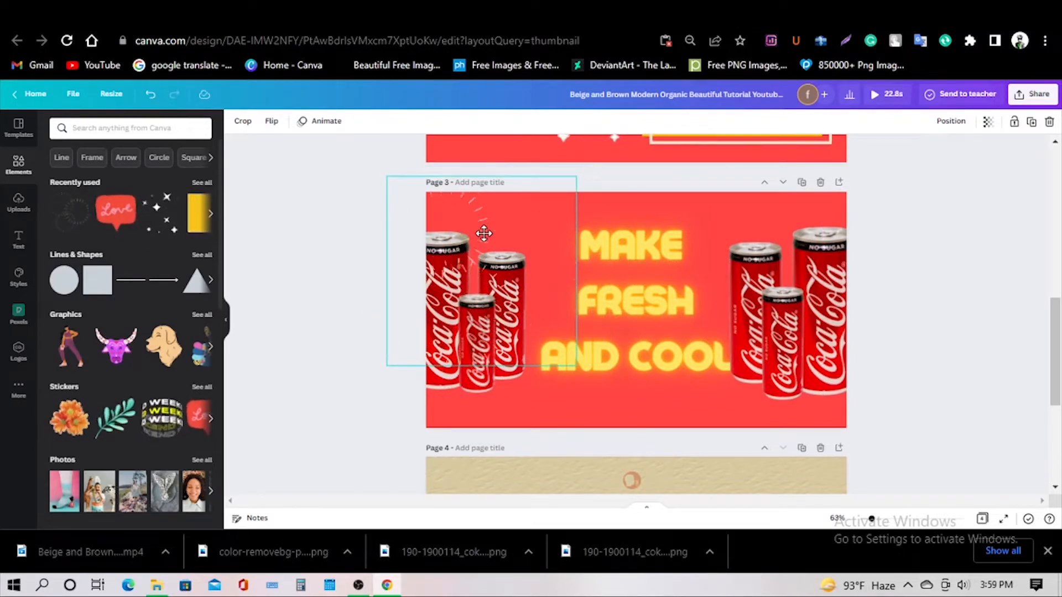
pyautogui.moveTo(484, 233); pyautogui.dragTo(486, 236)
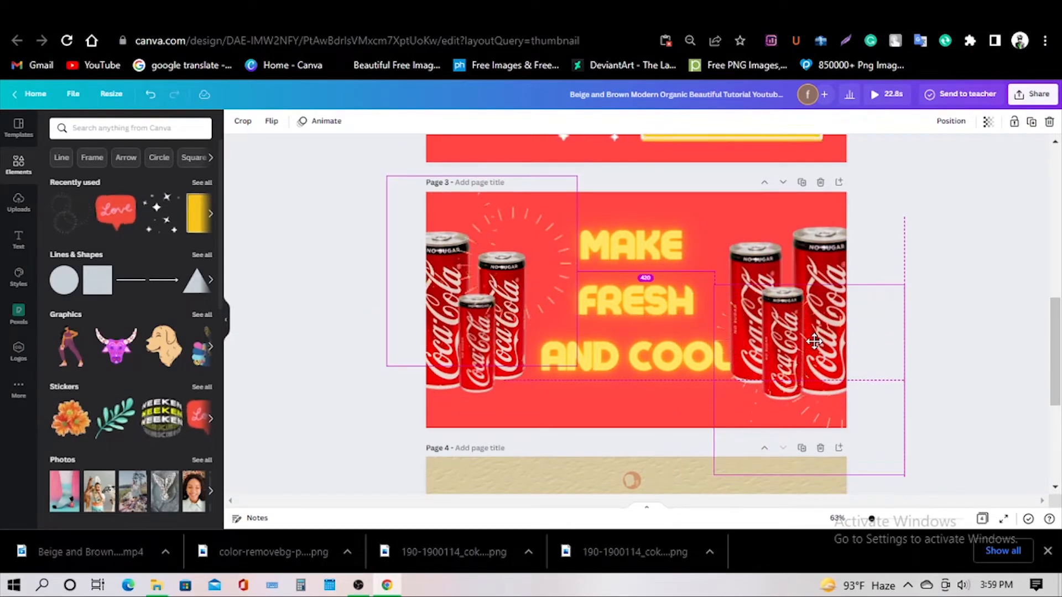
pyautogui.moveTo(814, 338); pyautogui.dragTo(813, 338)
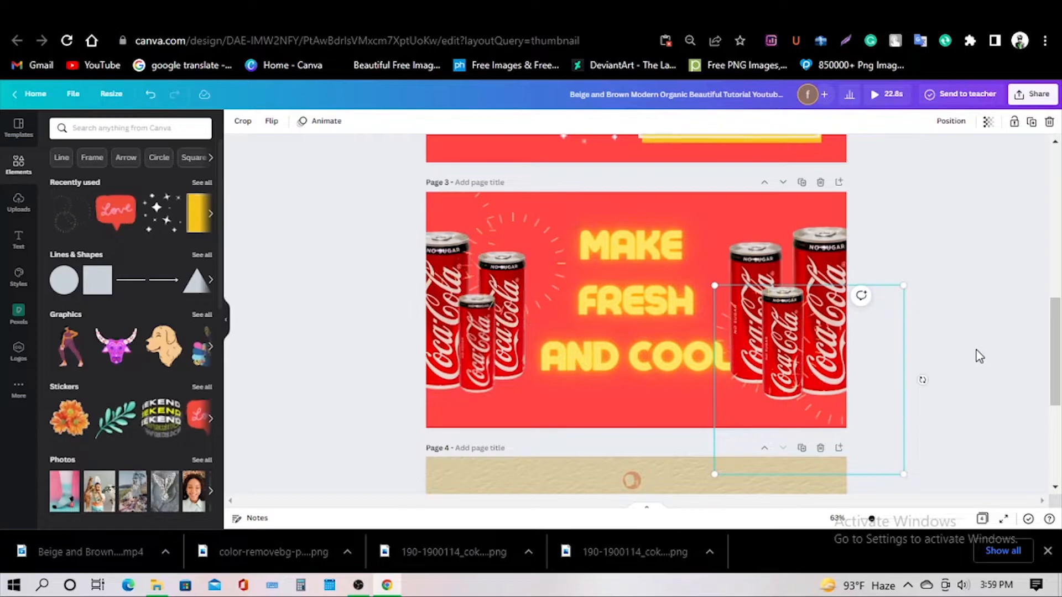
# Preview the animated design with the new stickers and close the preview.
pyautogui.click(873, 98)
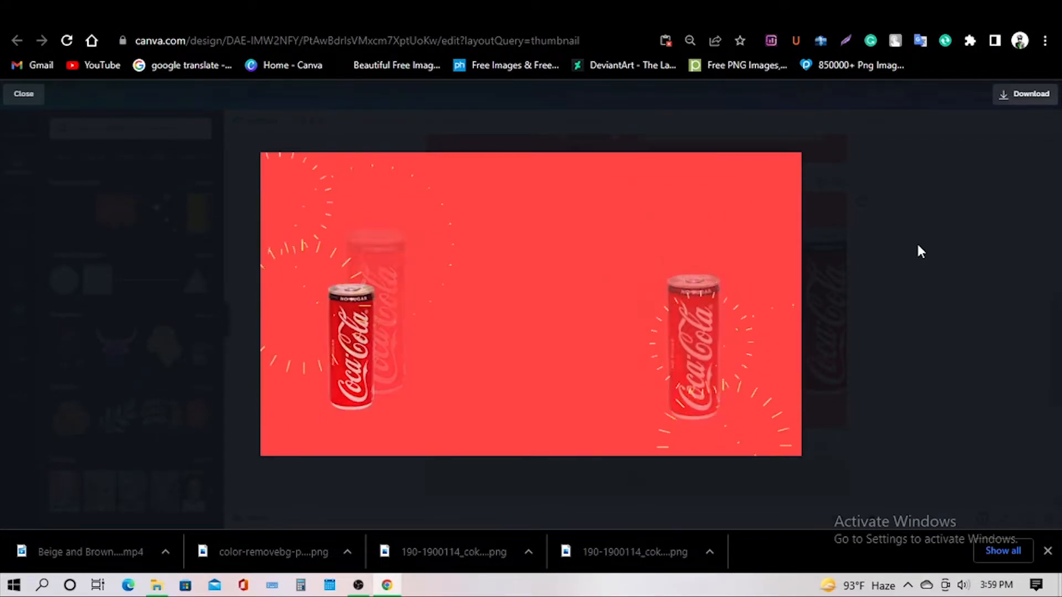
pyautogui.click(22, 94)
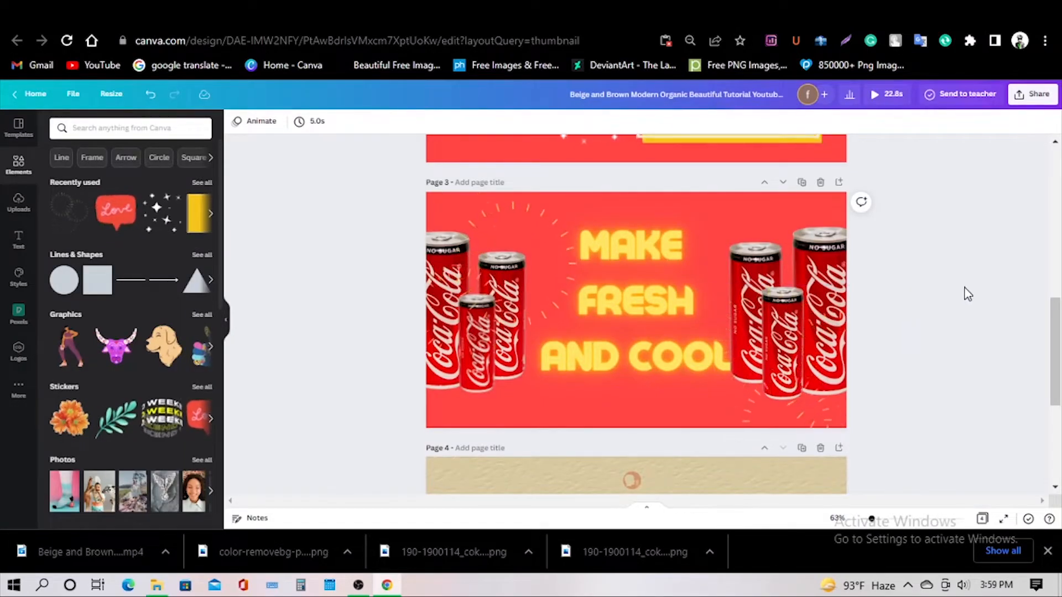
# Delete the leftover PODCAST template page 4.
pyautogui.scroll(-1, 920, 291)
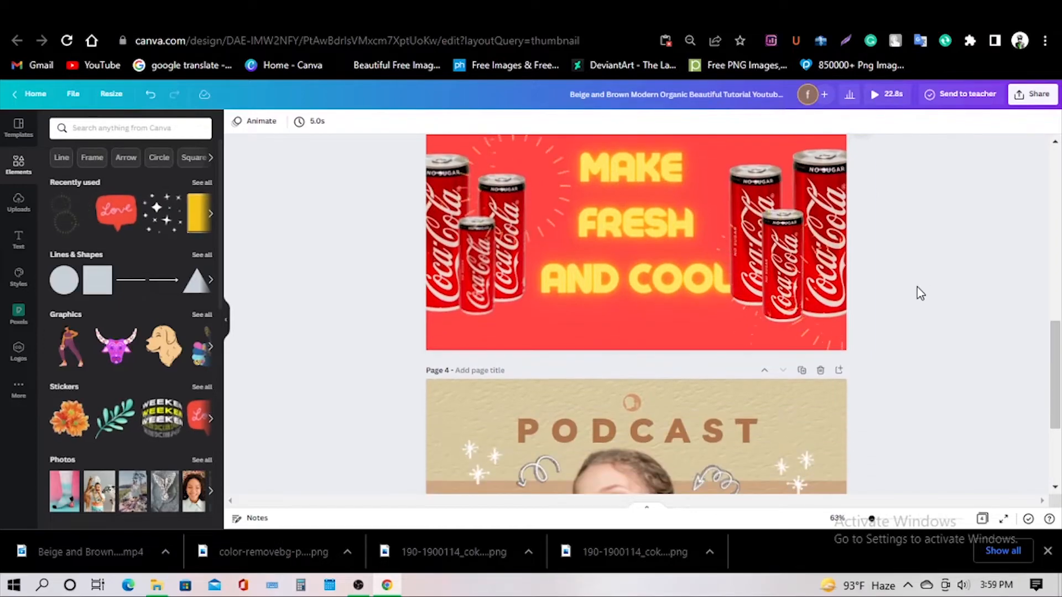
pyautogui.scroll(1, 943, 315)
pyautogui.scroll(-1, 939, 314)
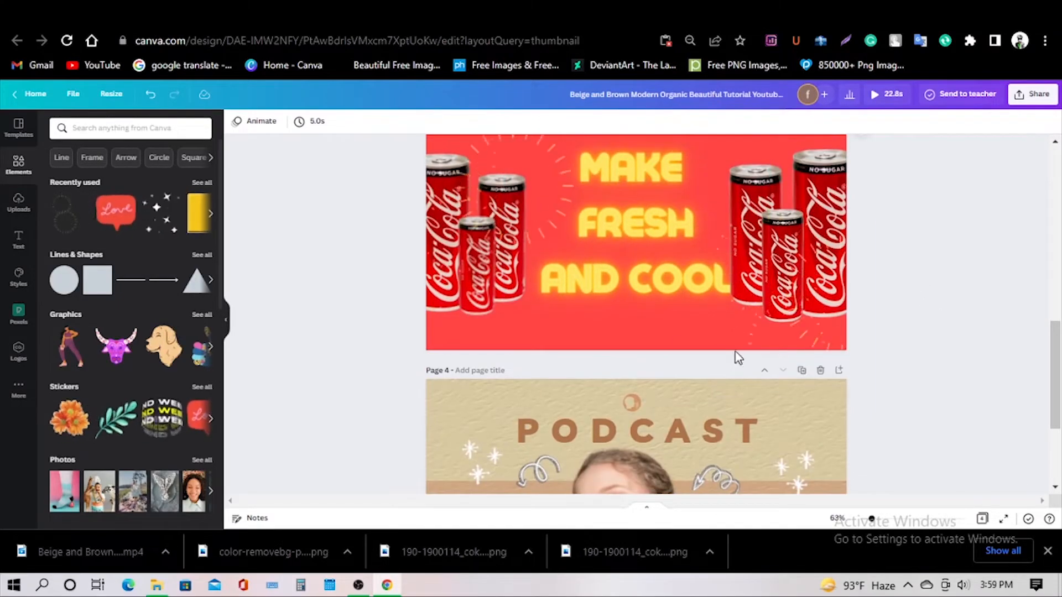
pyautogui.scroll(-2, 678, 345)
pyautogui.click(820, 293)
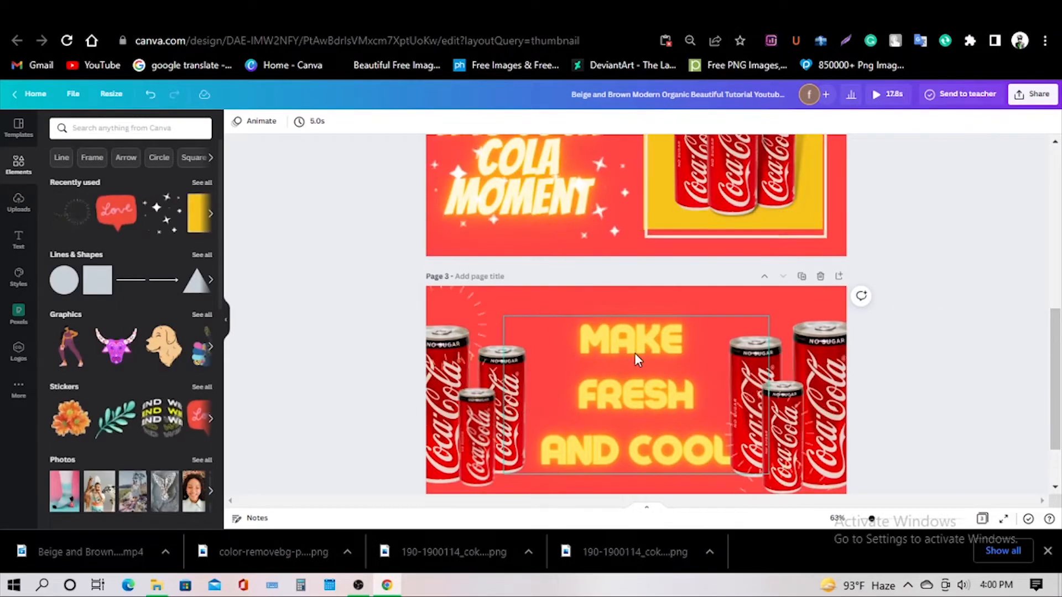
# Duplicate page 3 and delete the heading, cans and stickers from the copy.
pyautogui.scroll(5, 955, 369)
pyautogui.scroll(-4, 950, 365)
pyautogui.scroll(1, 946, 373)
pyautogui.scroll(-2, 945, 372)
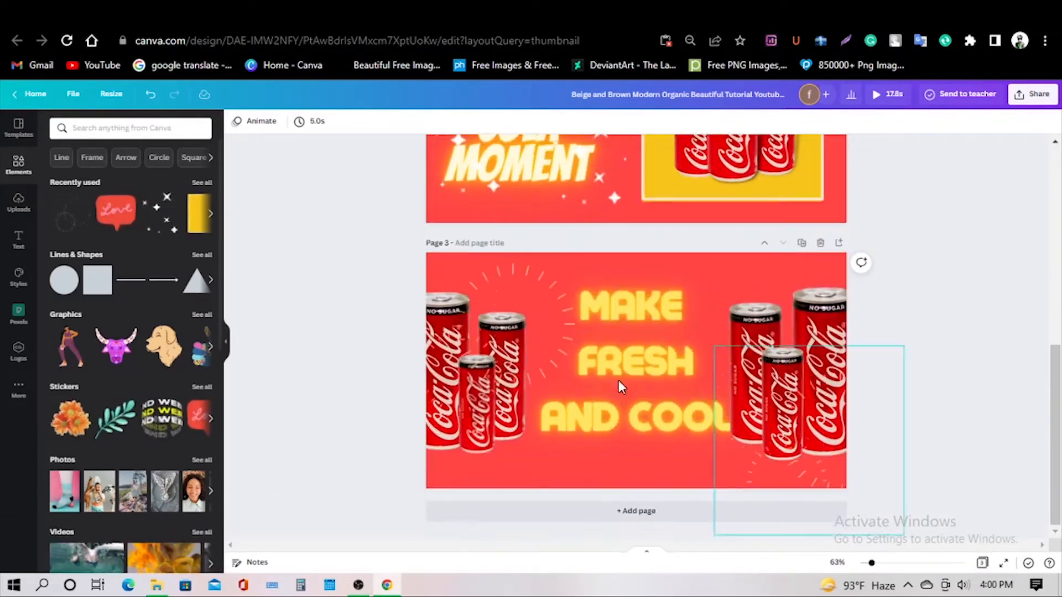
pyautogui.click(801, 243)
pyautogui.click(664, 363)
pyautogui.press('Delete')
pyautogui.moveTo(743, 353); pyautogui.dragTo(697, 321)
pyautogui.moveTo(670, 304); pyautogui.dragTo(829, 470)
pyautogui.moveTo(738, 315); pyautogui.dragTo(612, 304)
pyautogui.press('Delete')
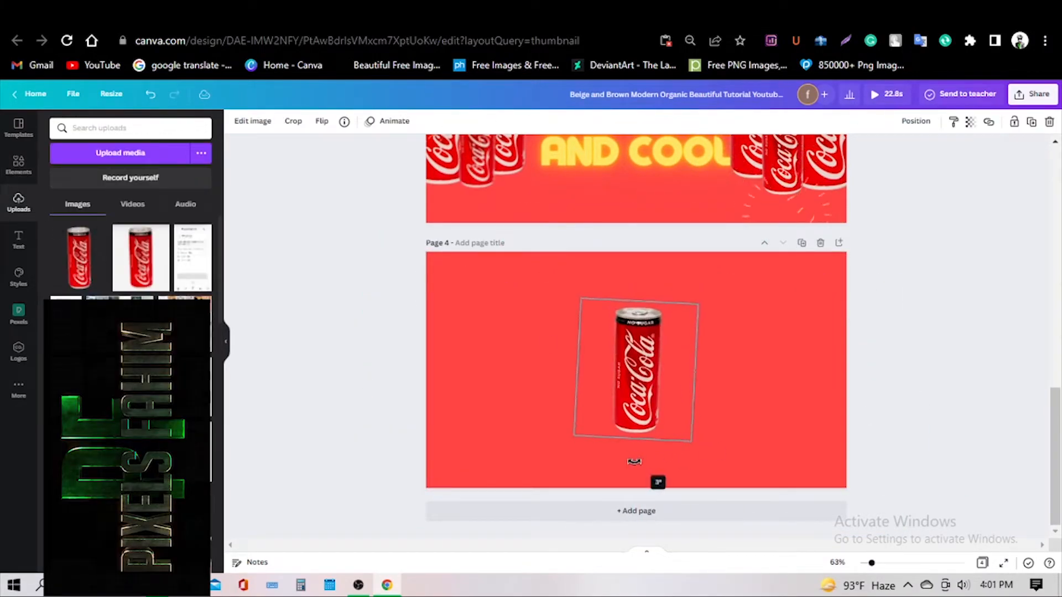
# Tilt the single can on page 4 slightly, enlarge it and move it to the middle of the page.
pyautogui.moveTo(630, 458); pyautogui.dragTo(631, 458)
pyautogui.moveTo(692, 440); pyautogui.dragTo(731, 491)
pyautogui.moveTo(672, 429); pyautogui.dragTo(640, 384)
# Place a slightly smaller copy of the can to the right of the center can and send it behind.
pyautogui.moveTo(644, 380); pyautogui.dragTo(695, 382)
pyautogui.moveTo(760, 266); pyautogui.dragTo(745, 280)
pyautogui.moveTo(661, 347); pyautogui.dragTo(671, 338)
pyautogui.rightClick(659, 360)
pyautogui.click(728, 366)
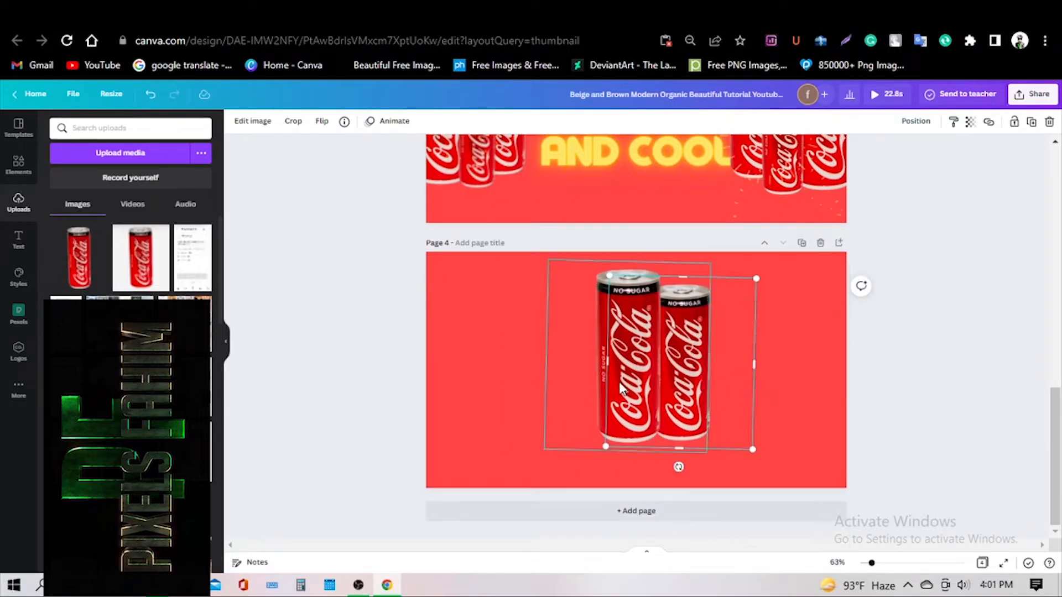
# Place another smaller can to the left of the center can, send it behind and align it with the group.
pyautogui.moveTo(619, 384); pyautogui.dragTo(575, 386)
pyautogui.moveTo(667, 266); pyautogui.dragTo(652, 283)
pyautogui.rightClick(579, 356)
pyautogui.click(644, 366)
pyautogui.click(481, 393)
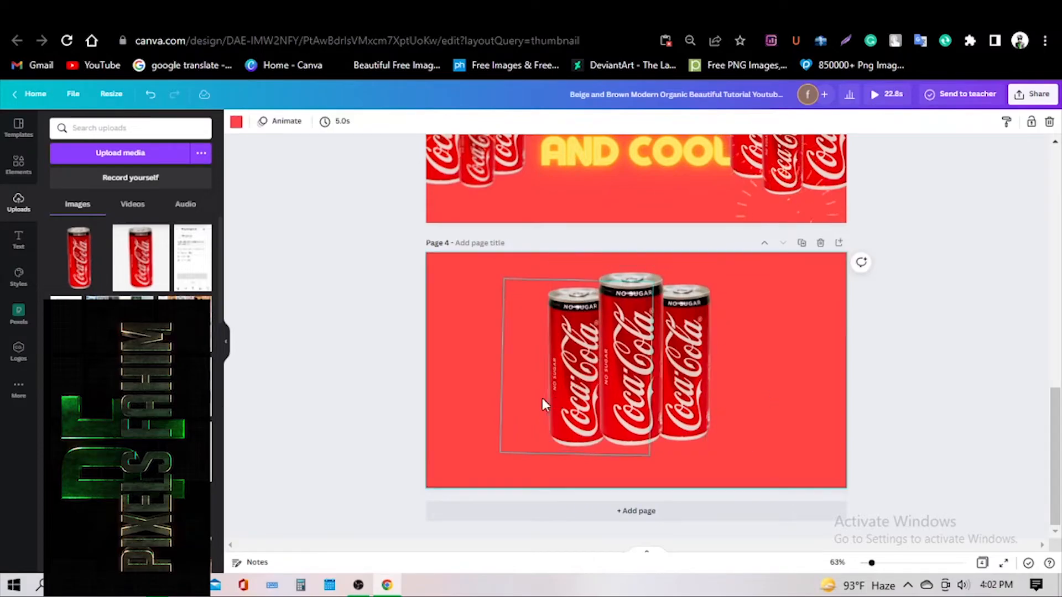
pyautogui.moveTo(543, 397); pyautogui.dragTo(547, 392)
# Apply a Backdrop shadow to the center can on page 4.
pyautogui.click(634, 374)
pyautogui.click(260, 121)
pyautogui.click(71, 213)
pyautogui.click(83, 311)
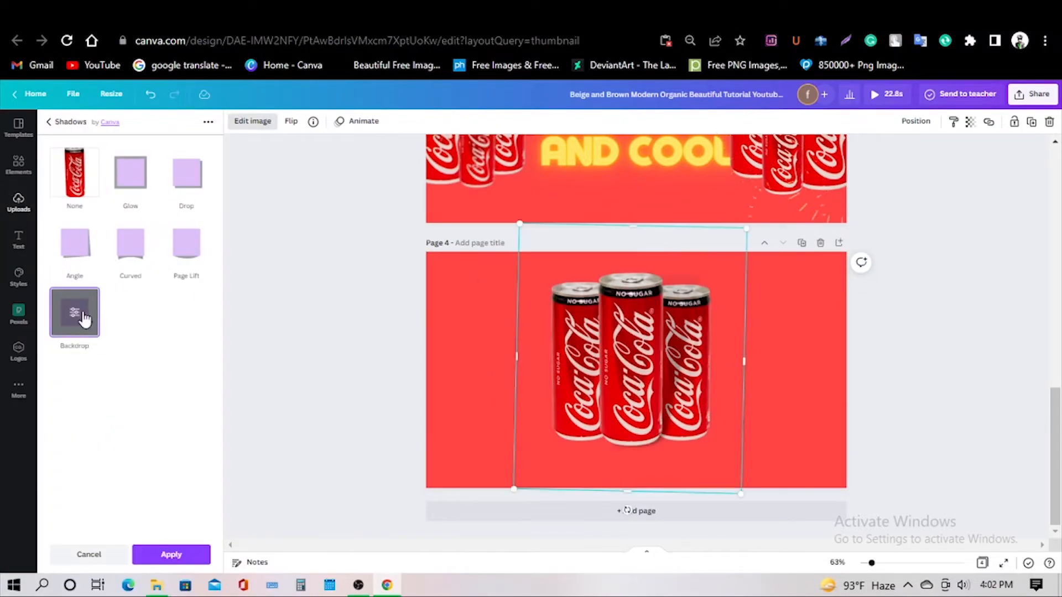
pyautogui.click(86, 326)
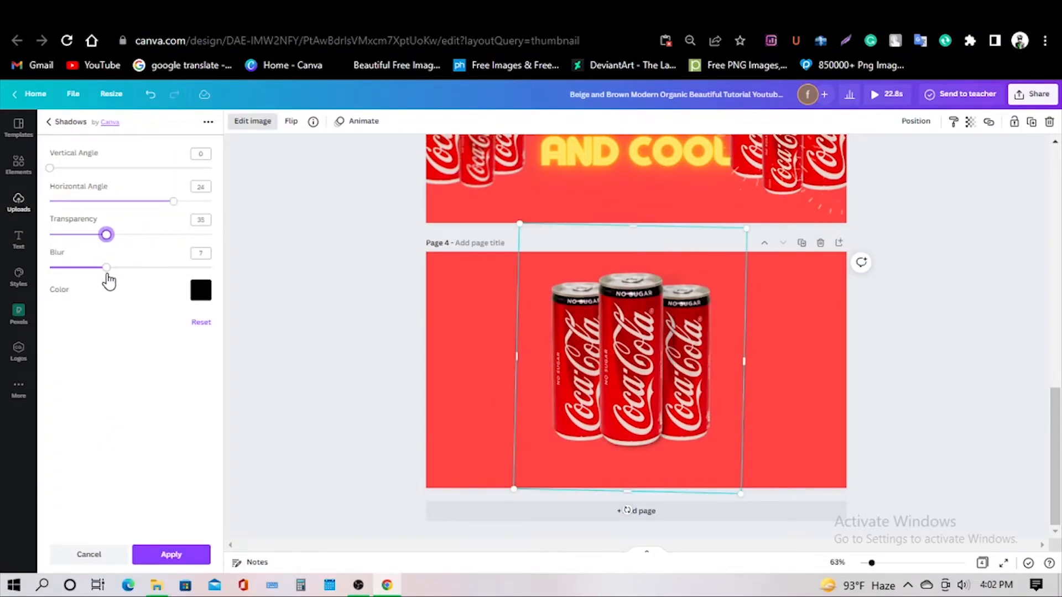
pyautogui.click(172, 555)
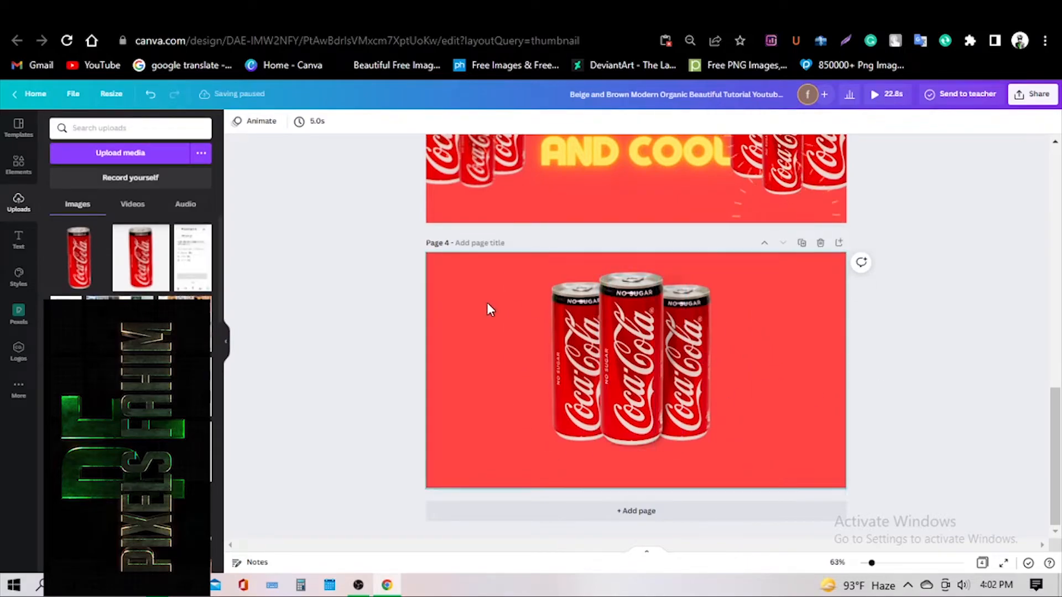
# Select the three cans on page 4 and try the Photo Flow and Breathe photo animations on them.
pyautogui.moveTo(488, 305); pyautogui.dragTo(697, 381)
pyautogui.click(255, 122)
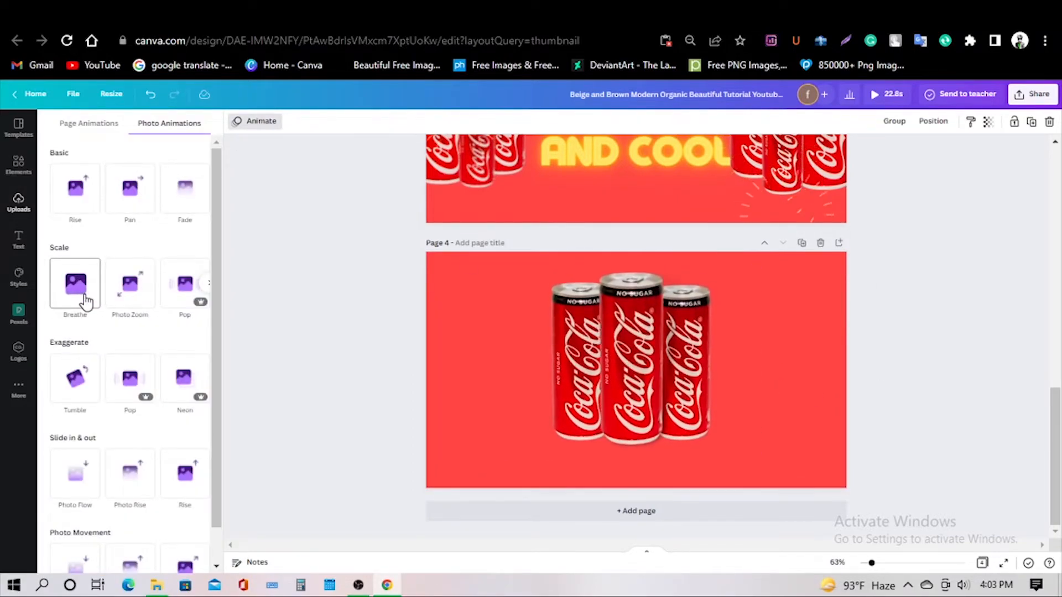
pyautogui.click(78, 474)
pyautogui.click(78, 474)
pyautogui.click(53, 123)
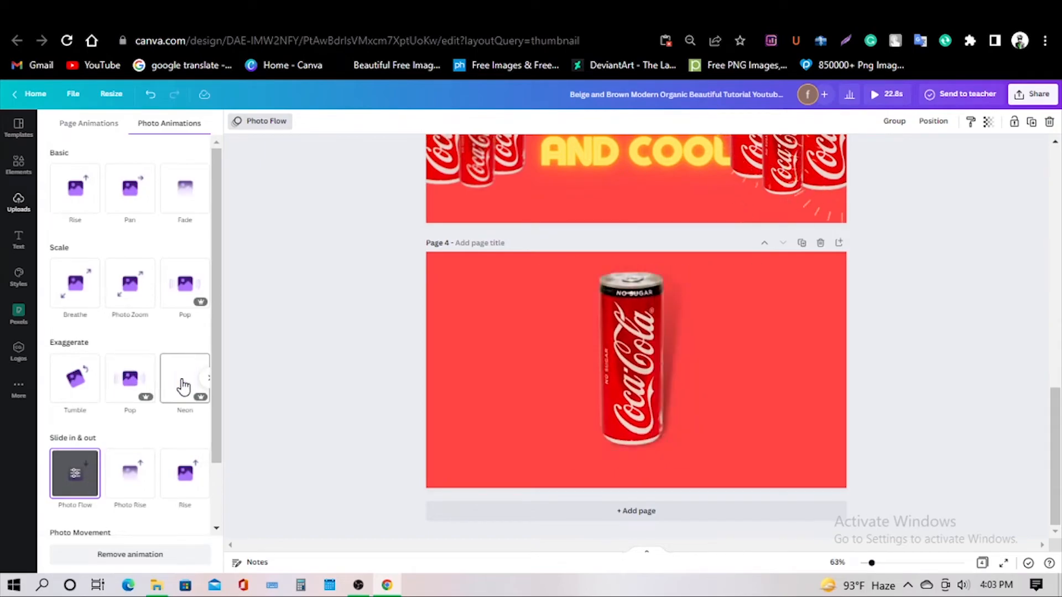
pyautogui.click(83, 301)
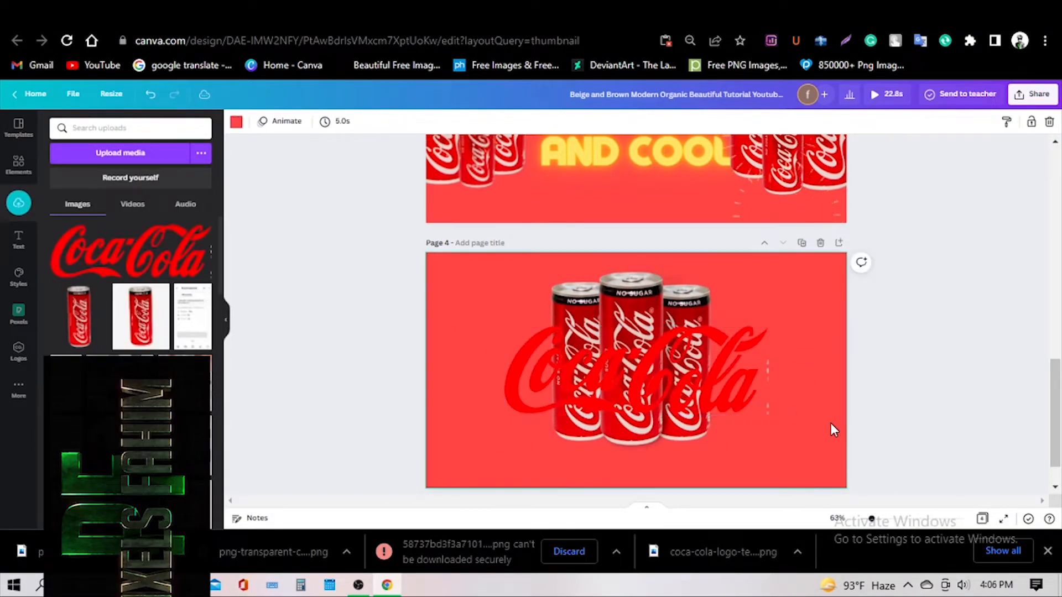
# Move the red Coca-Cola logo down over the lower part of the cans on page 4.
pyautogui.click(632, 376)
pyautogui.moveTo(632, 376); pyautogui.dragTo(632, 403)
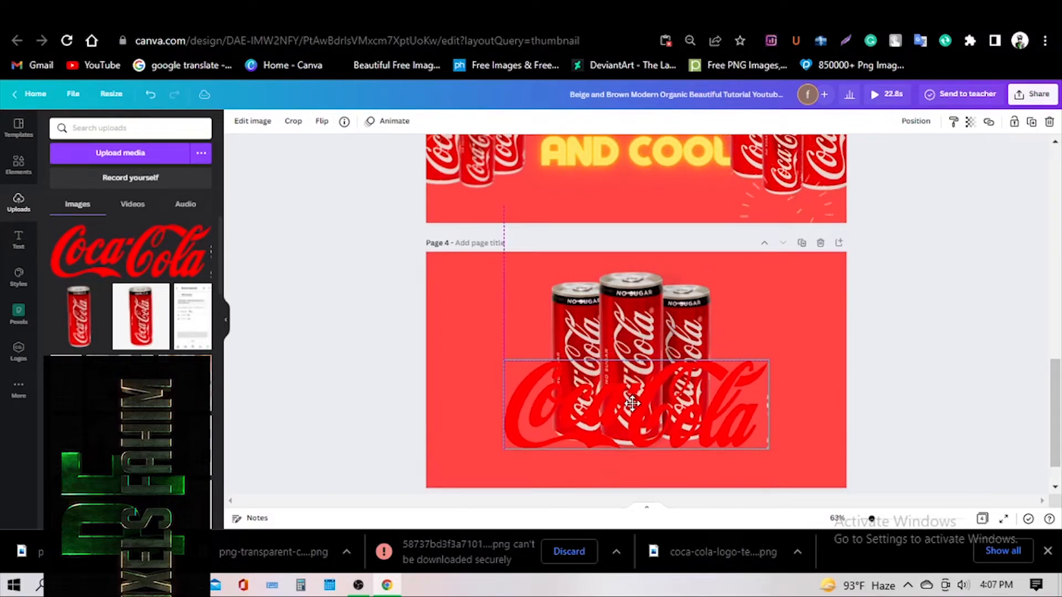
pyautogui.scroll(2, 810, 406)
pyautogui.scroll(-2, 808, 423)
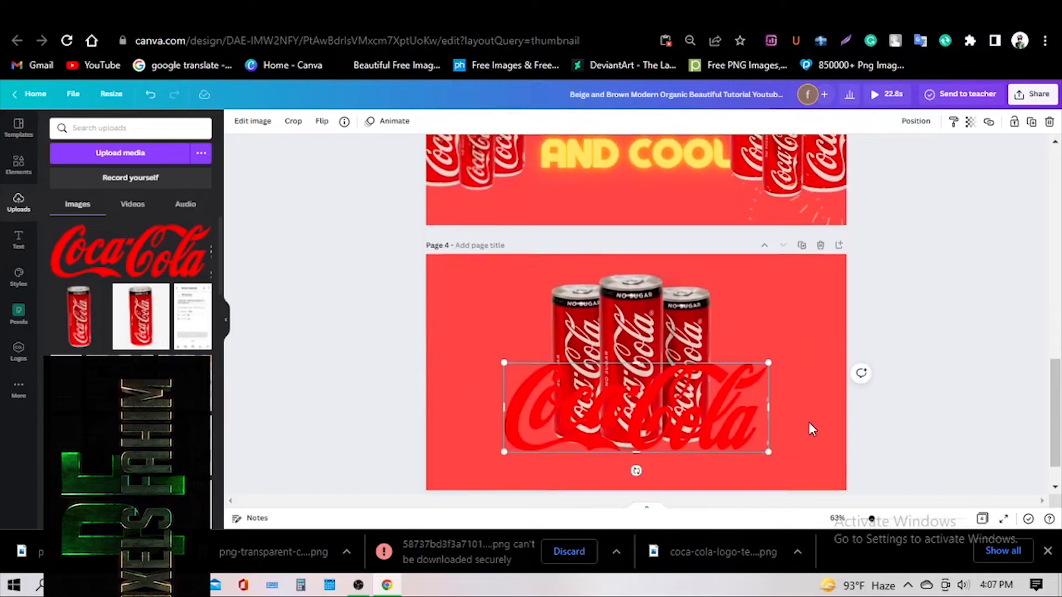
pyautogui.scroll(2, 806, 423)
pyautogui.scroll(-2, 807, 424)
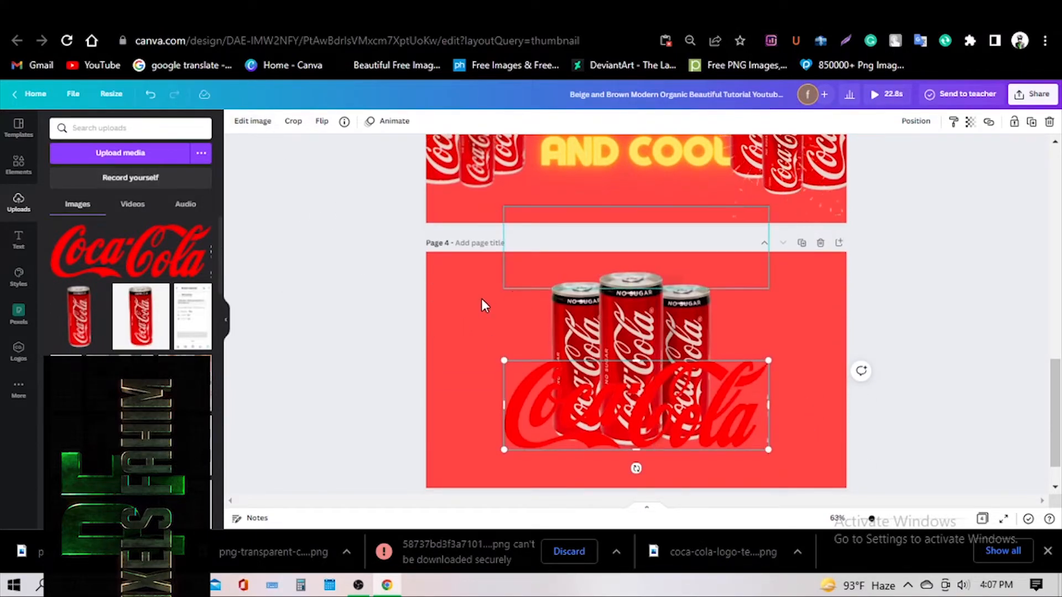
# Try the yellow and the bright red document colors as the background of page 4.
pyautogui.click(236, 123)
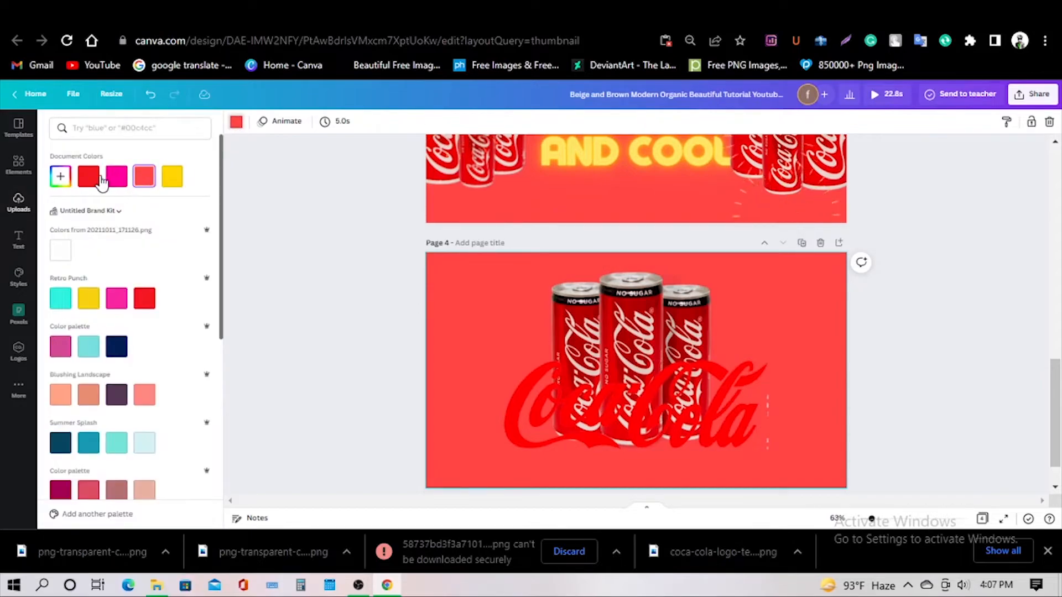
pyautogui.click(168, 183)
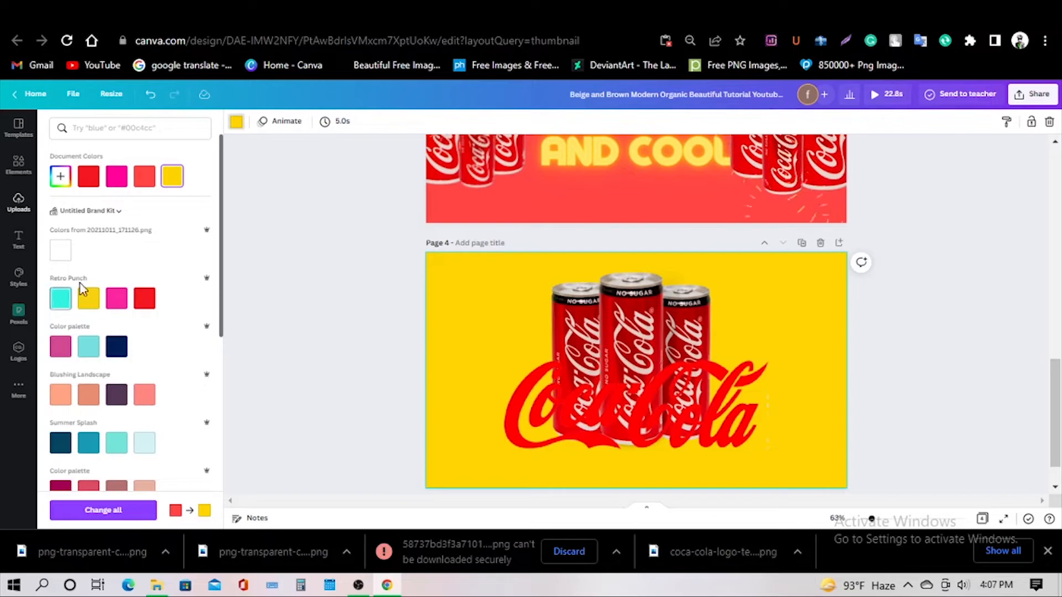
pyautogui.click(95, 182)
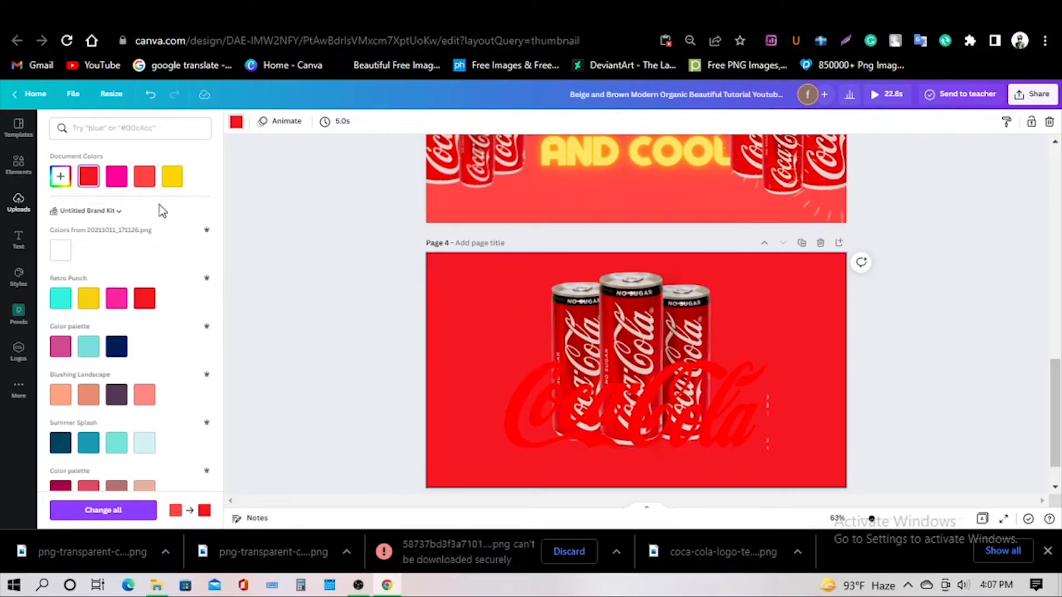
pyautogui.click(61, 176)
pyautogui.click(237, 122)
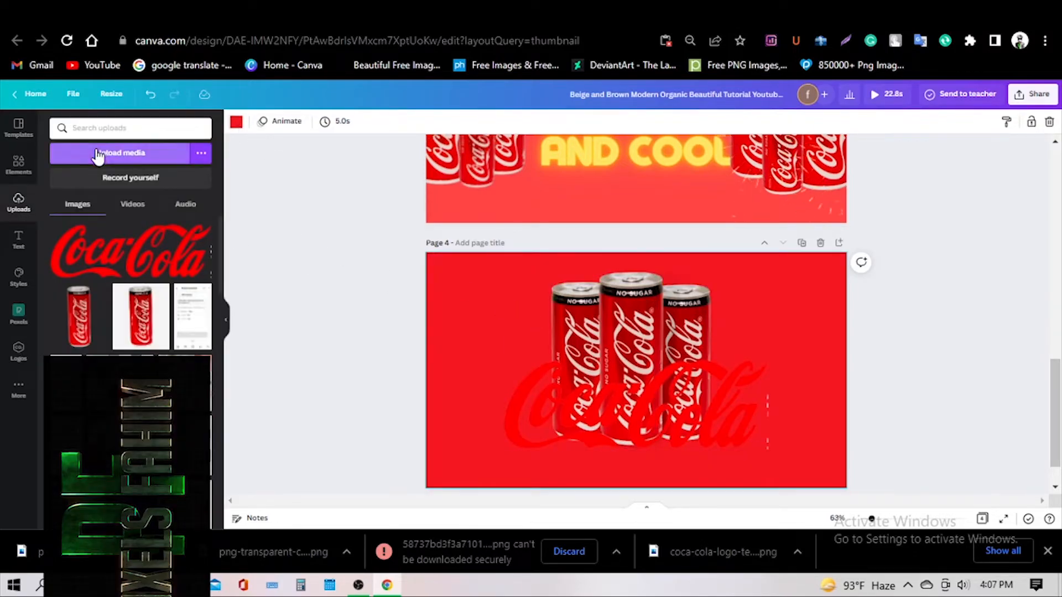
# Set the background of page 4 to the custom light pink #FDB0B3.
pyautogui.click(237, 125)
pyautogui.click(61, 176)
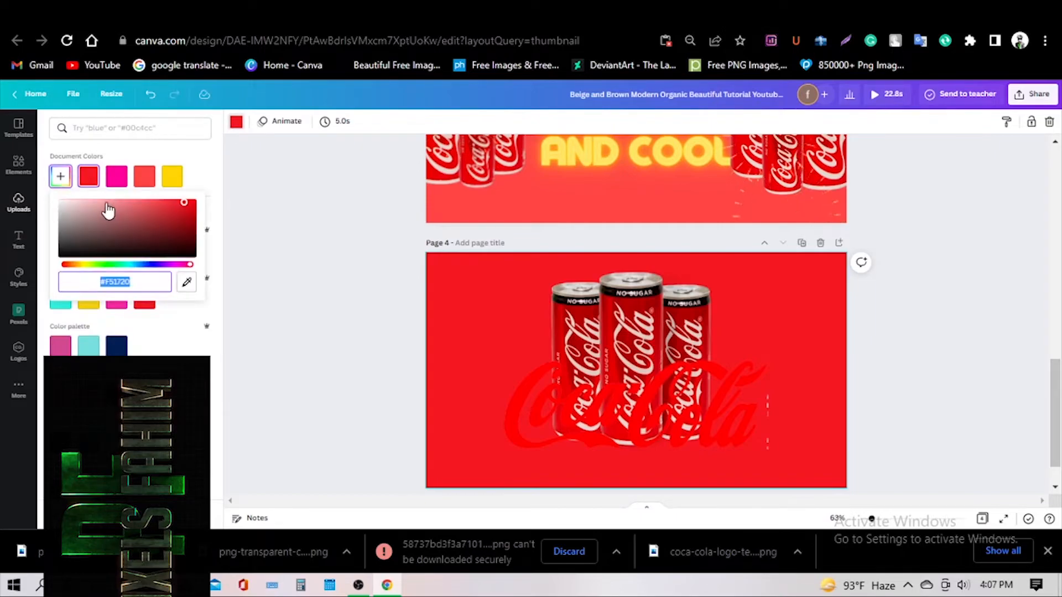
pyautogui.click(105, 203)
pyautogui.moveTo(103, 202); pyautogui.dragTo(100, 202)
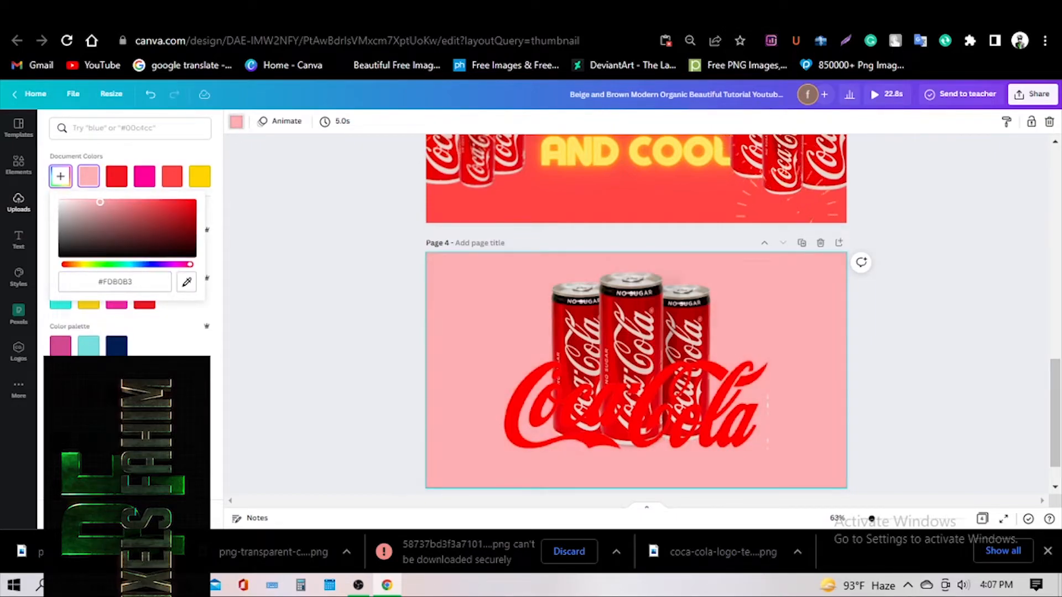
# Shift the three cans on page 4 slightly up and the red Coca-Cola logo slightly down over their base.
pyautogui.click(892, 351)
pyautogui.moveTo(494, 291); pyautogui.dragTo(724, 314)
pyautogui.moveTo(648, 326); pyautogui.dragTo(648, 310)
pyautogui.moveTo(712, 391); pyautogui.dragTo(681, 409)
pyautogui.click(861, 392)
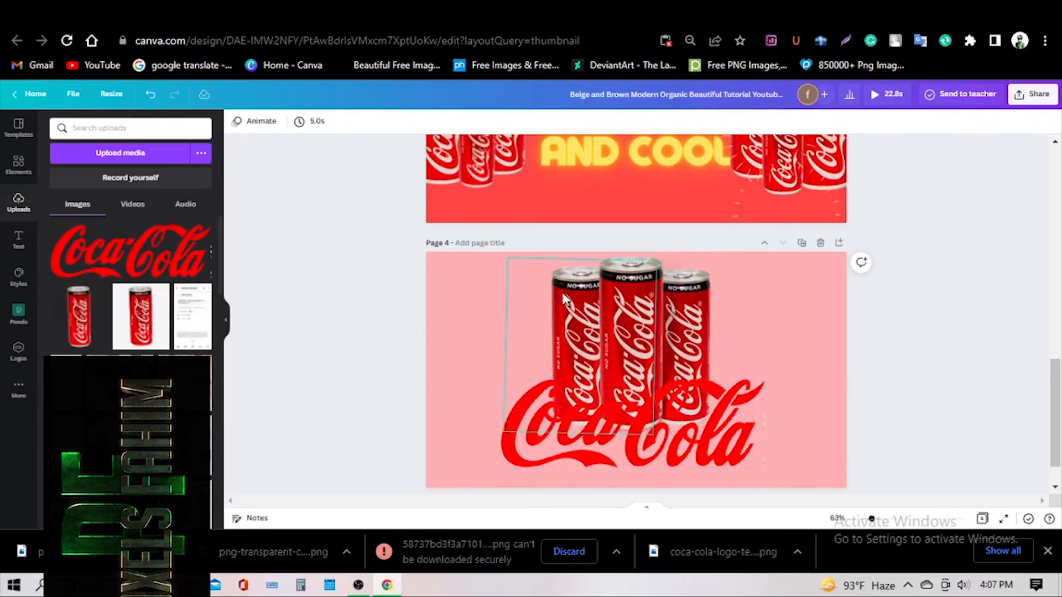
# Move the three cans to the lower edge of page 4 and the red Coca-Cola logo up over their tops.
pyautogui.moveTo(608, 281); pyautogui.dragTo(673, 306)
pyautogui.click(911, 343)
pyautogui.moveTo(480, 299); pyautogui.dragTo(742, 323)
pyautogui.moveTo(637, 340); pyautogui.dragTo(629, 391)
pyautogui.click(950, 441)
pyautogui.moveTo(738, 421); pyautogui.dragTo(734, 299)
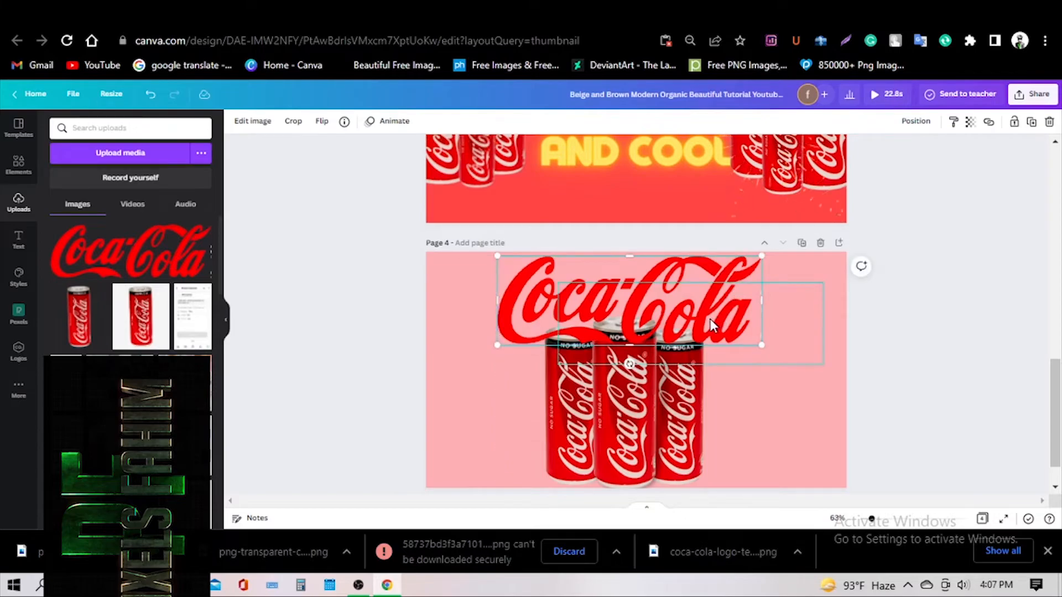
# Send the overlapping text group and the red Coca-Cola logo on page 4 to the back, behind the cans.
pyautogui.rightClick(708, 319)
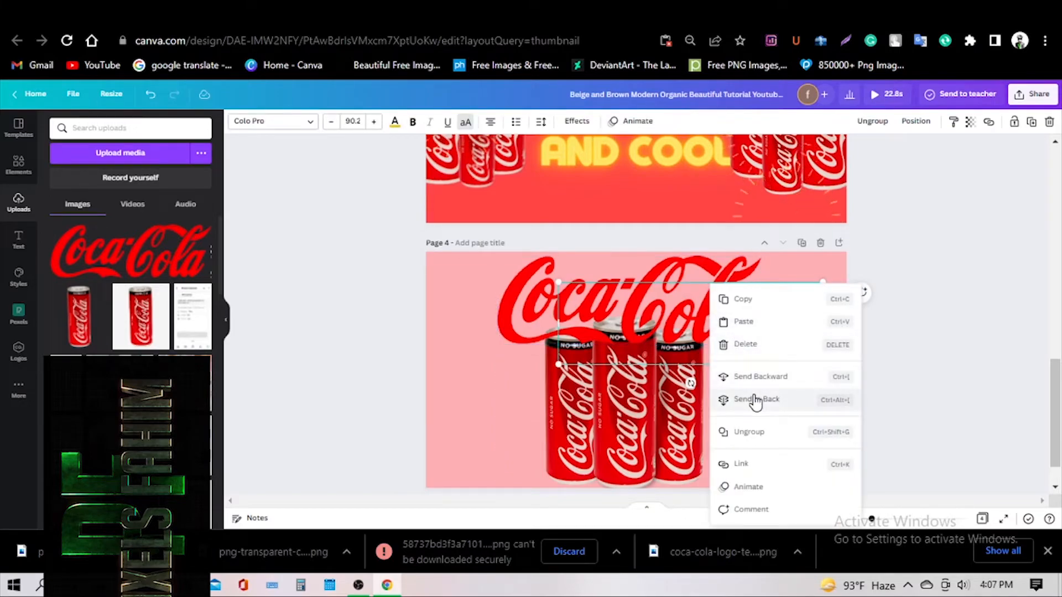
pyautogui.click(756, 400)
pyautogui.rightClick(742, 360)
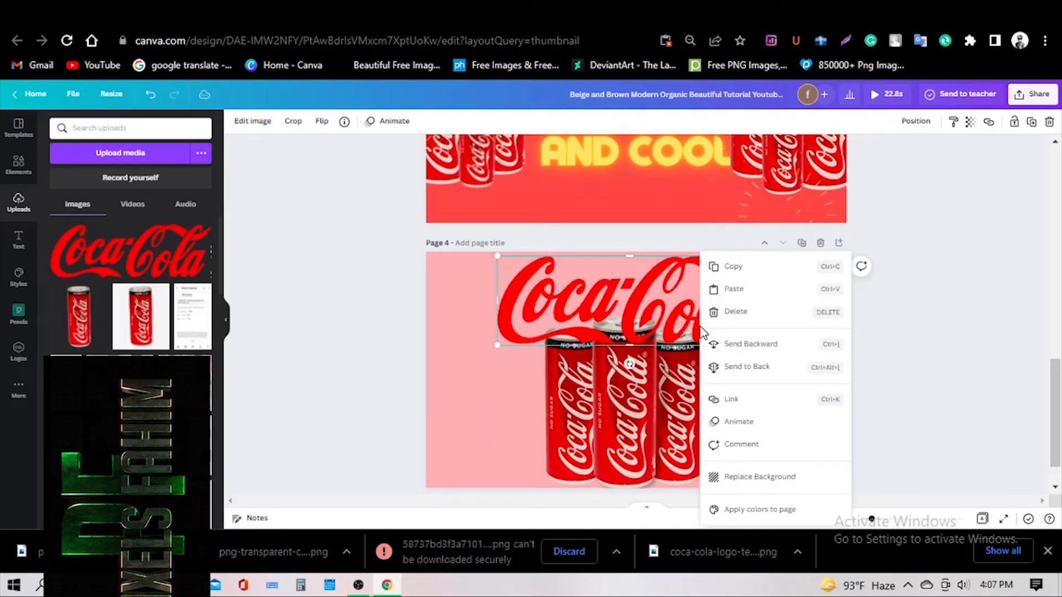
pyautogui.click(719, 367)
# Enlarge the red Coca-Cola logo behind the cans and reposition it further left and down on page 4.
pyautogui.moveTo(759, 344); pyautogui.dragTo(818, 372)
pyautogui.moveTo(709, 333); pyautogui.dragTo(727, 335)
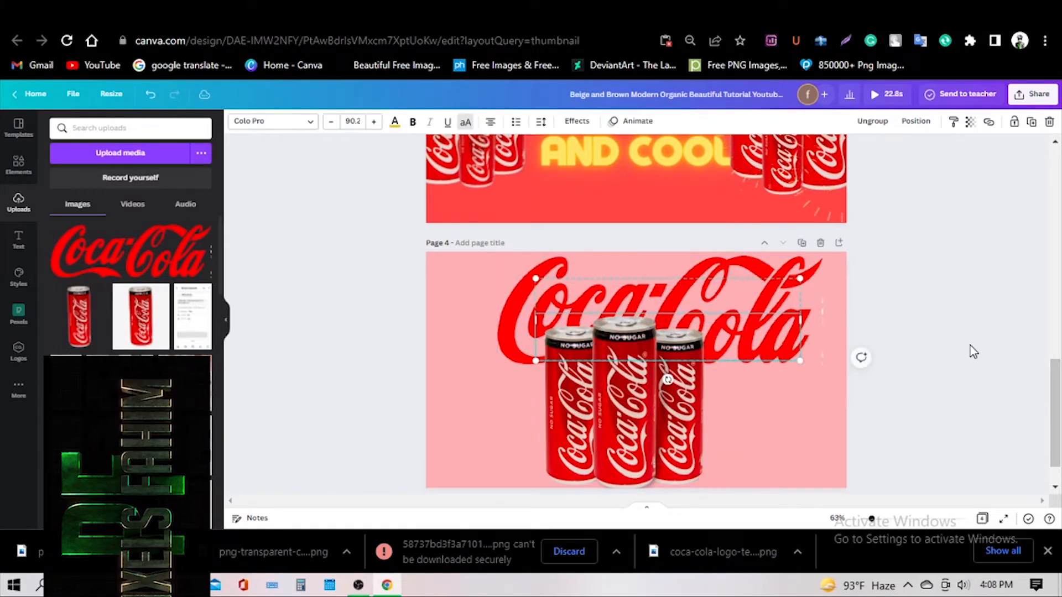
pyautogui.click(973, 352)
pyautogui.click(805, 299)
pyautogui.moveTo(805, 299); pyautogui.dragTo(766, 334)
# Select the three cans together and move them up to the vertical middle of page 4, in front of the logo.
pyautogui.click(960, 349)
pyautogui.moveTo(483, 444); pyautogui.dragTo(737, 449)
pyautogui.moveTo(621, 434); pyautogui.dragTo(622, 398)
# Try widening the logo behind the cans from its side edge and scaling it down from its corner.
pyautogui.click(756, 350)
pyautogui.click(764, 376)
pyautogui.moveTo(782, 347); pyautogui.dragTo(834, 347)
pyautogui.moveTo(835, 400); pyautogui.dragTo(752, 362)
pyautogui.click(812, 369)
pyautogui.click(768, 379)
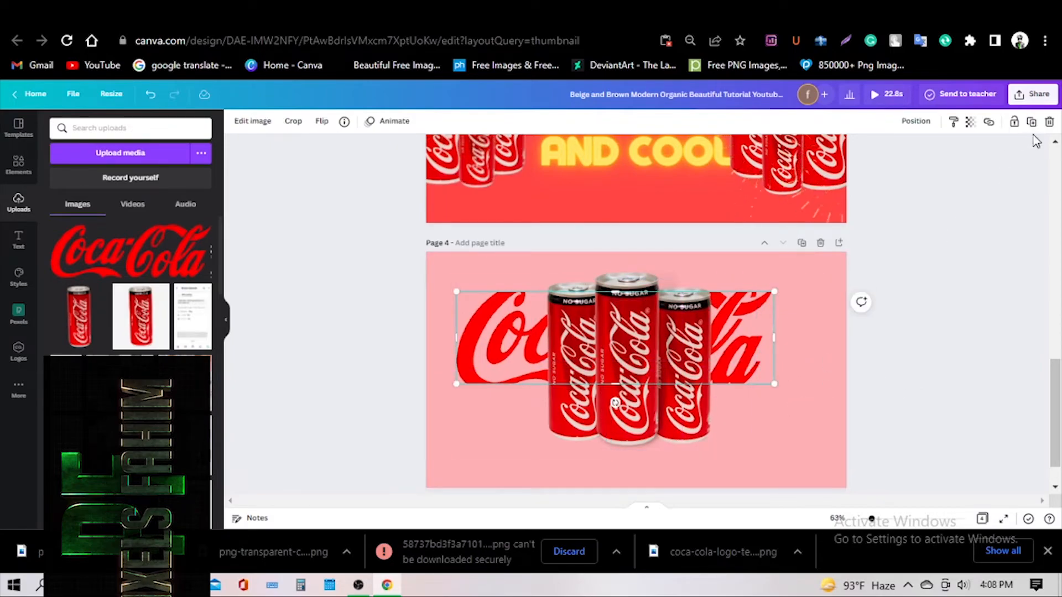
# Replace the cropped logo on page 4 with a fresh uploaded Coca-Cola logo, centered across the cans and sent to the back.
pyautogui.click(1049, 123)
pyautogui.click(112, 261)
pyautogui.moveTo(765, 327); pyautogui.dragTo(720, 319)
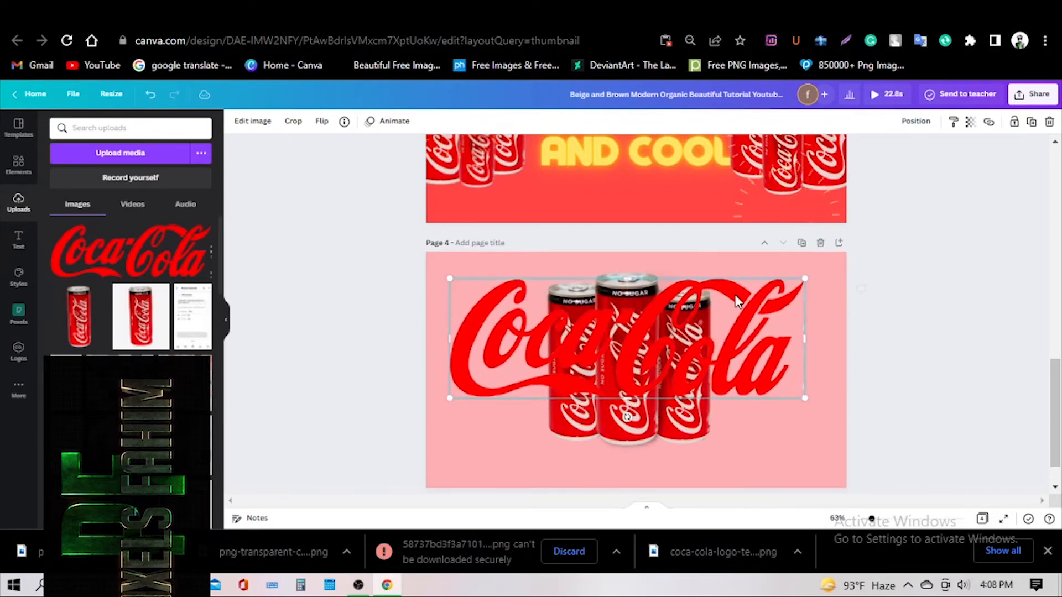
pyautogui.rightClick(736, 302)
pyautogui.click(753, 365)
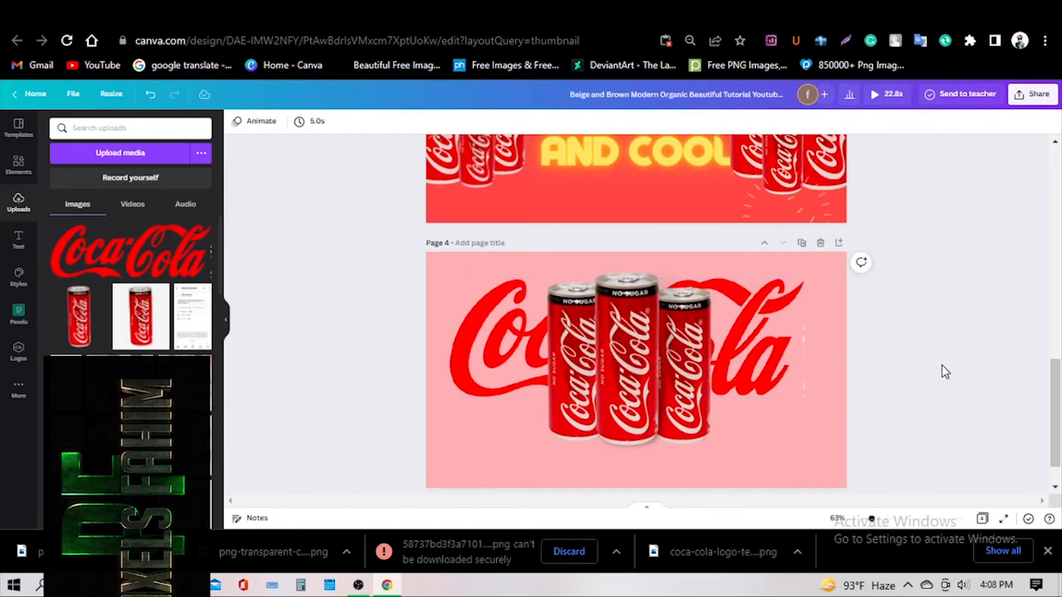